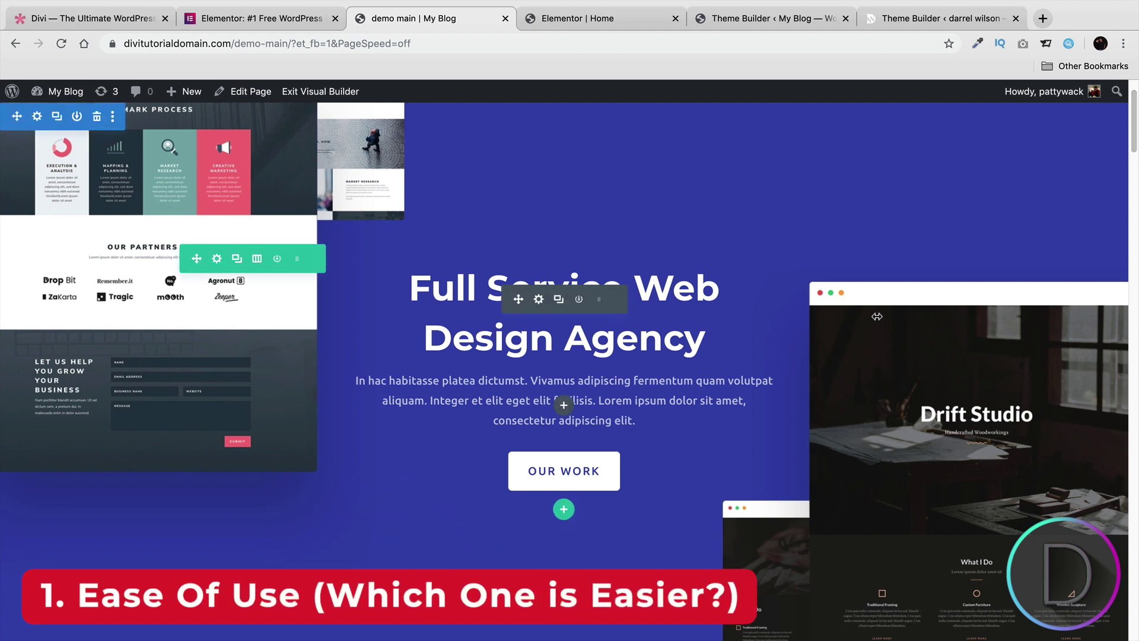
- Swap the keyboard and Development cards under Our Services and retitle the Development card "Keyboard!"
scroll(563, 391, "down", 7)
scroll(868, 331, "down", 3)
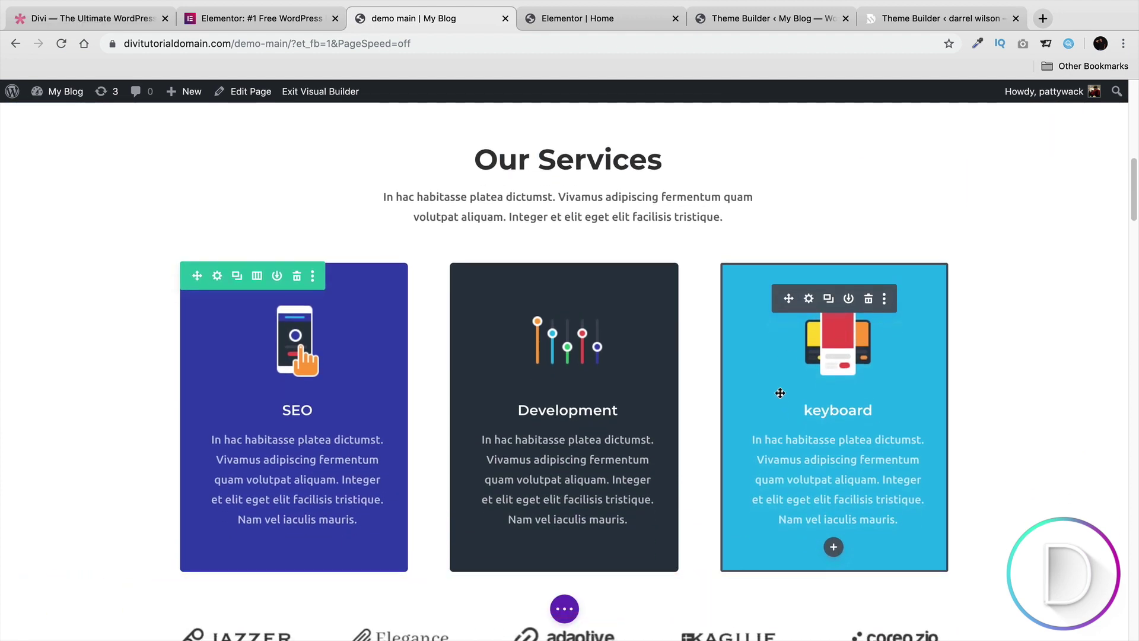
scroll(774, 385, "down", 1)
left_click_drag(774, 385, 553, 207)
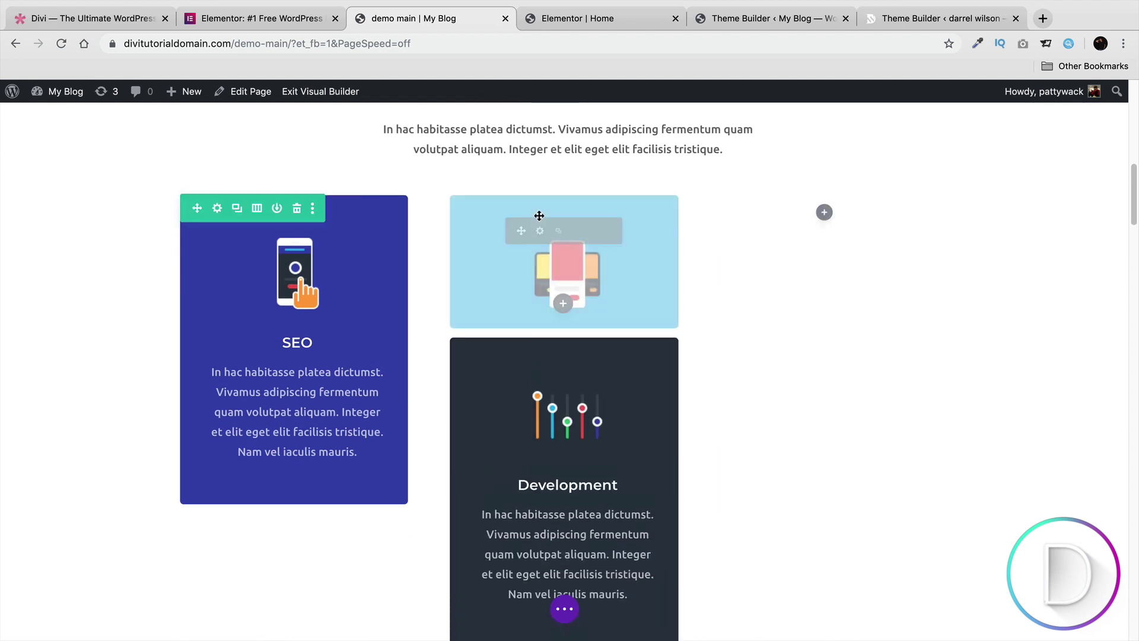
left_click_drag(528, 540, 821, 213)
left_click_drag(741, 283, 736, 293)
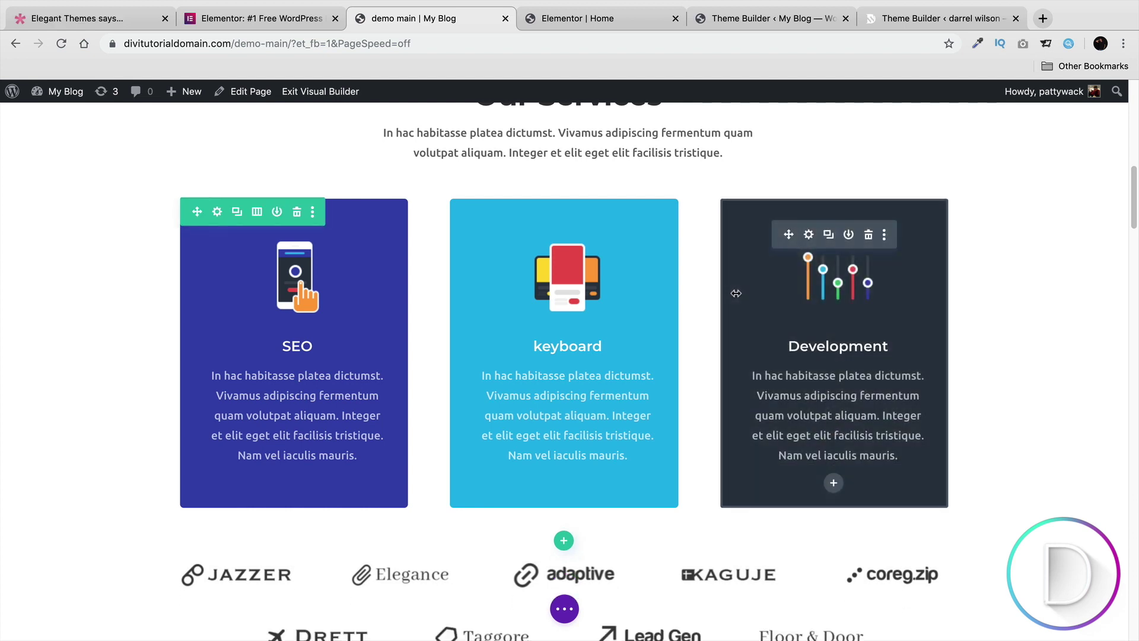
double_click(820, 343)
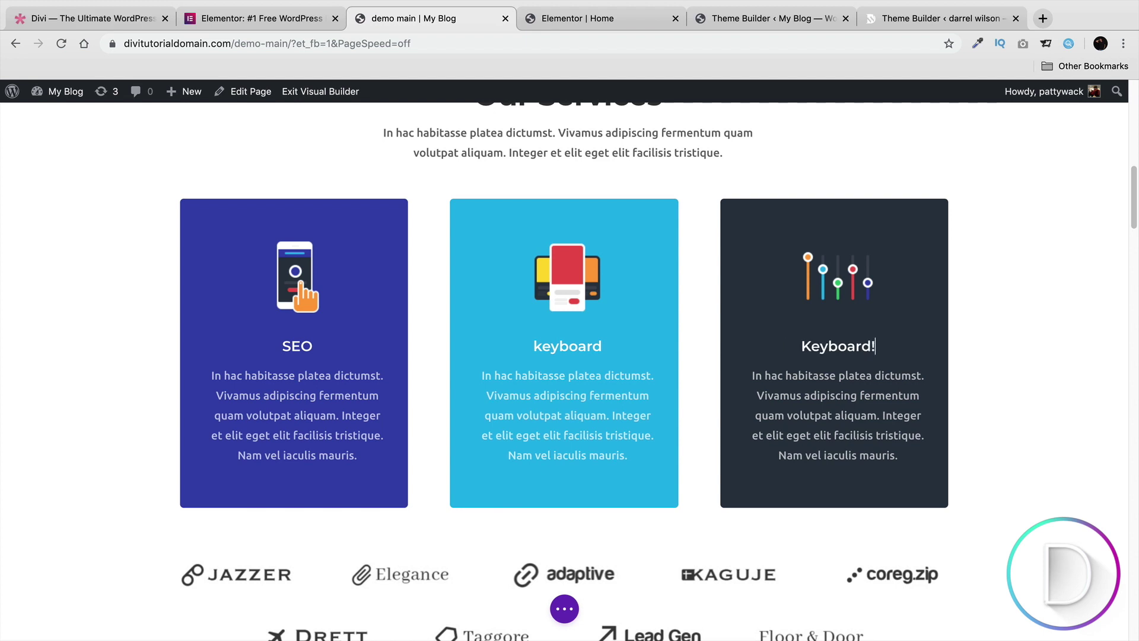
- Increase the Our Services row's top and bottom spacing and widen its heading text by adjusting the side padding
scroll(736, 384, "up", 3)
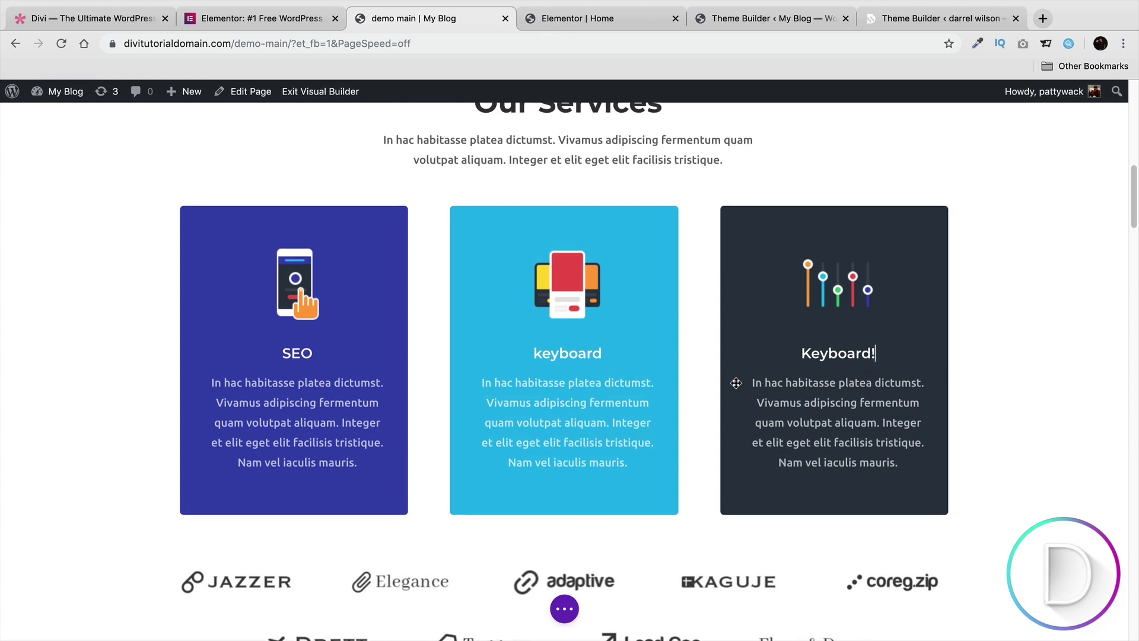
scroll(735, 385, "up", 1)
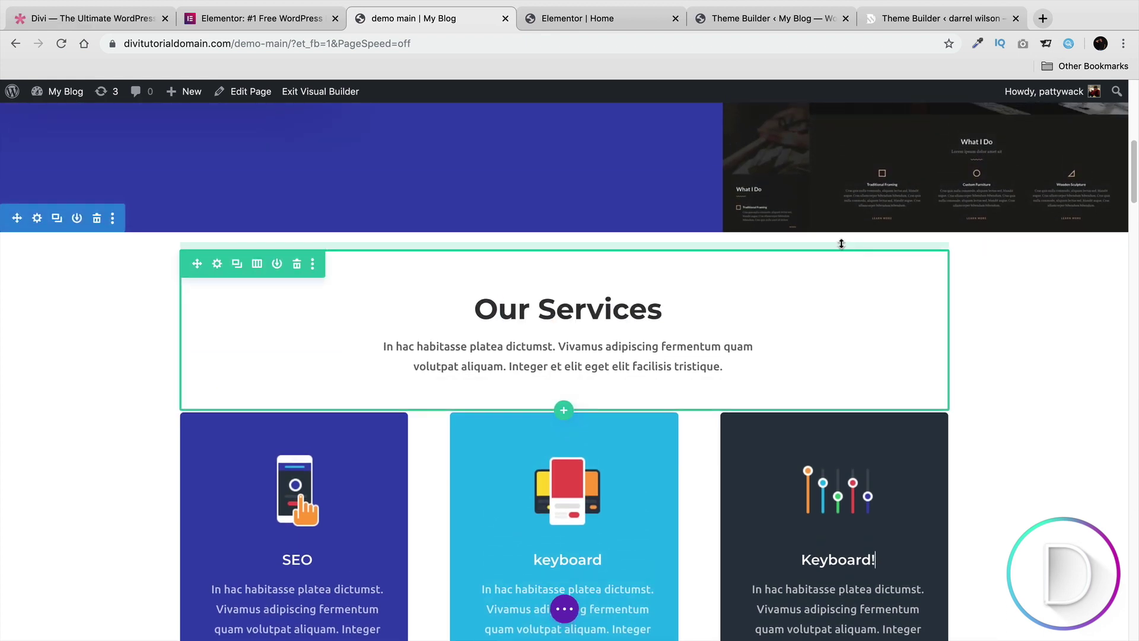
left_click_drag(841, 244, 847, 291)
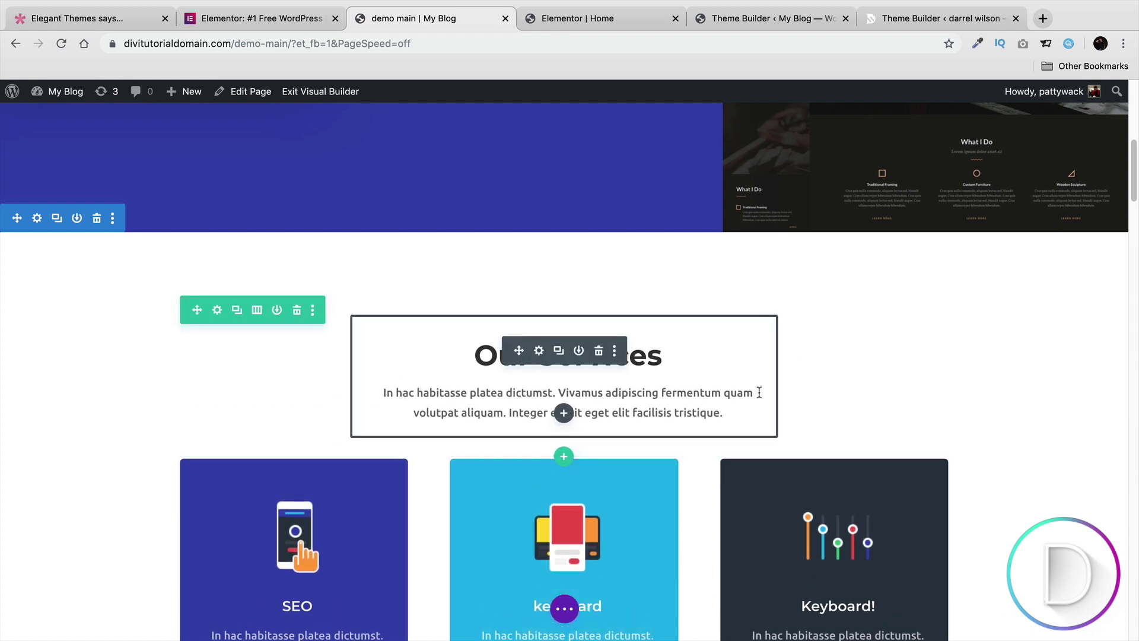
left_click_drag(771, 391, 783, 388)
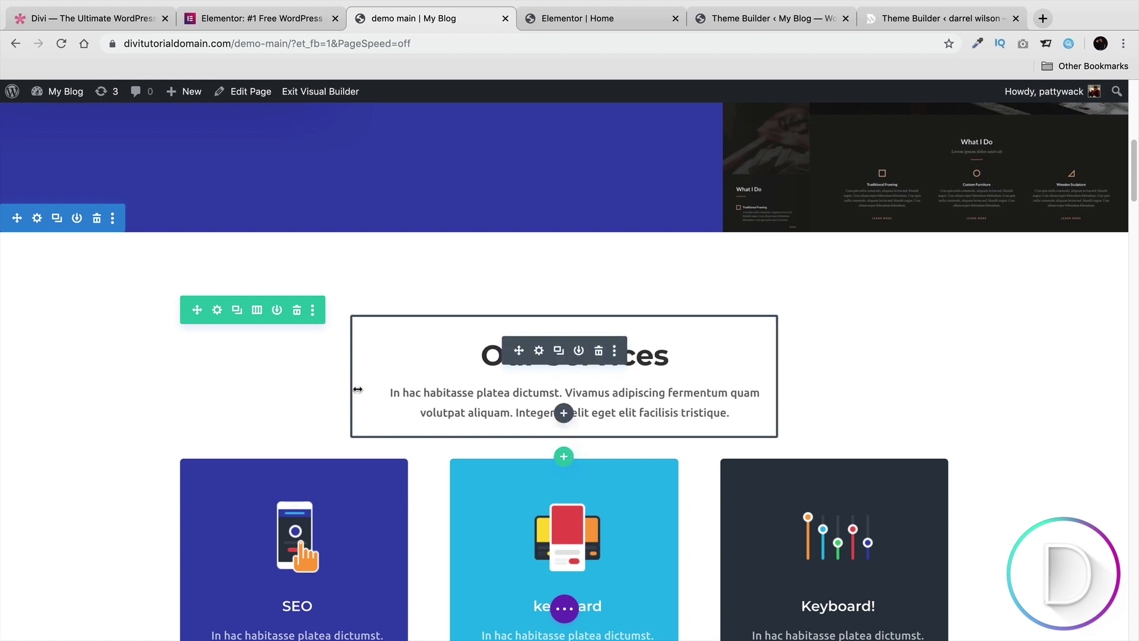
left_click_drag(361, 389, 427, 478)
- Increase the top padding of the Award Winning Websites row
scroll(428, 478, "down", 5)
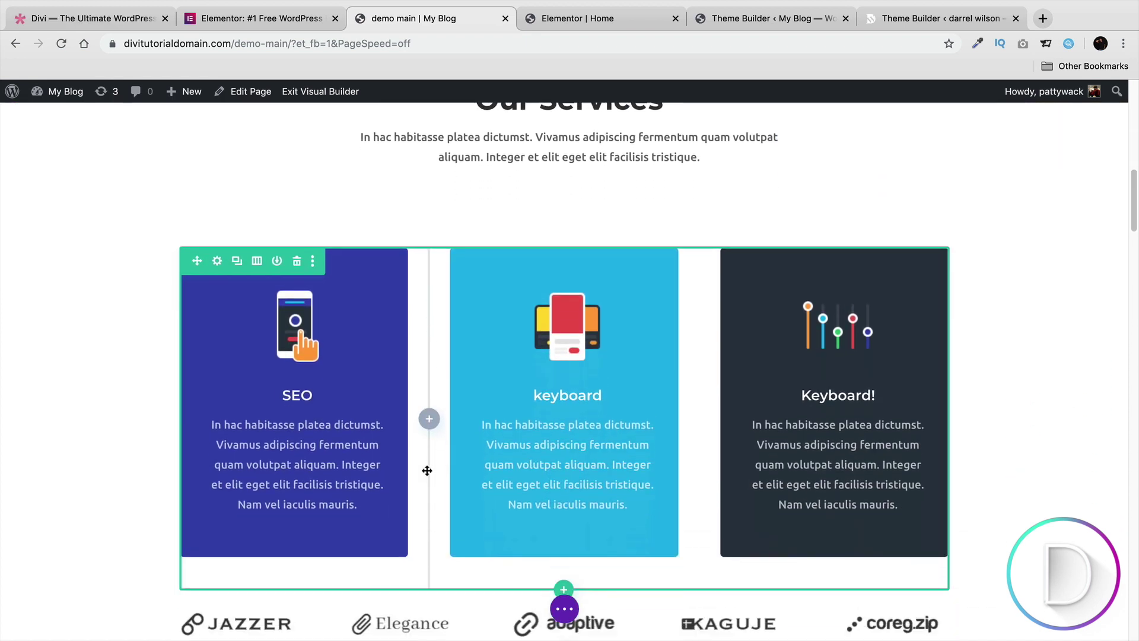
scroll(427, 470, "down", 10)
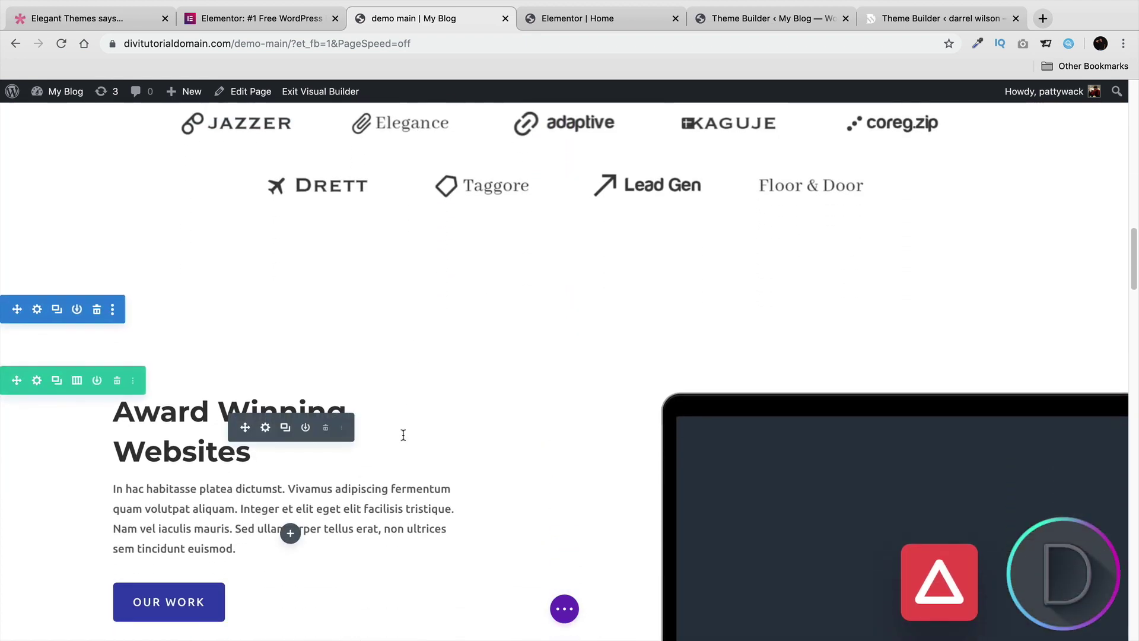
scroll(401, 432, "down", 2)
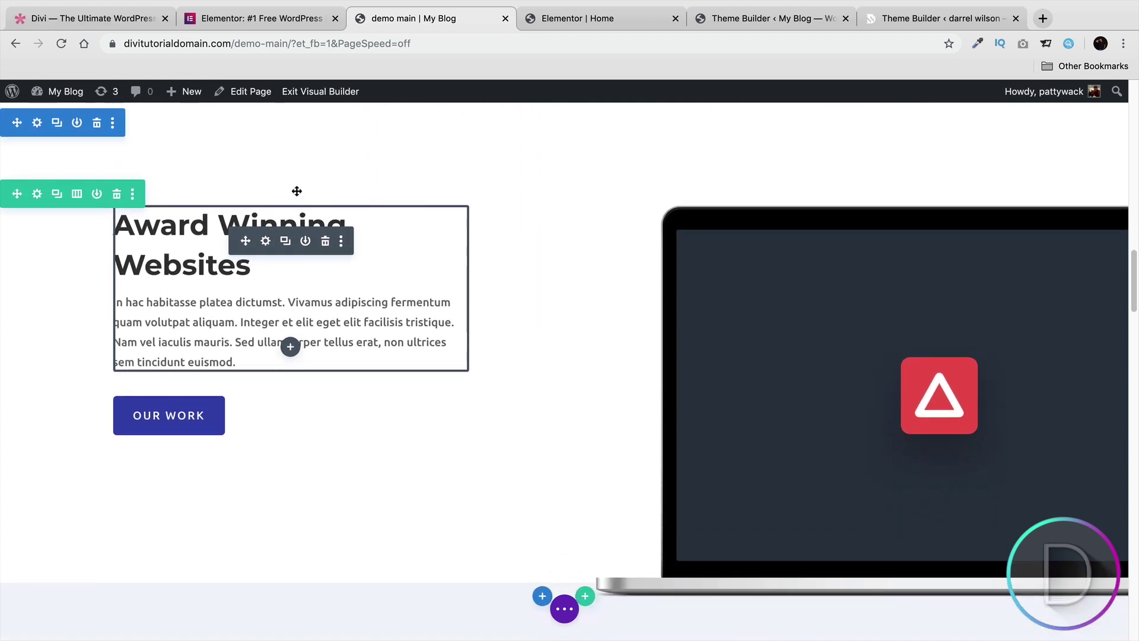
left_click_drag(297, 195, 290, 225)
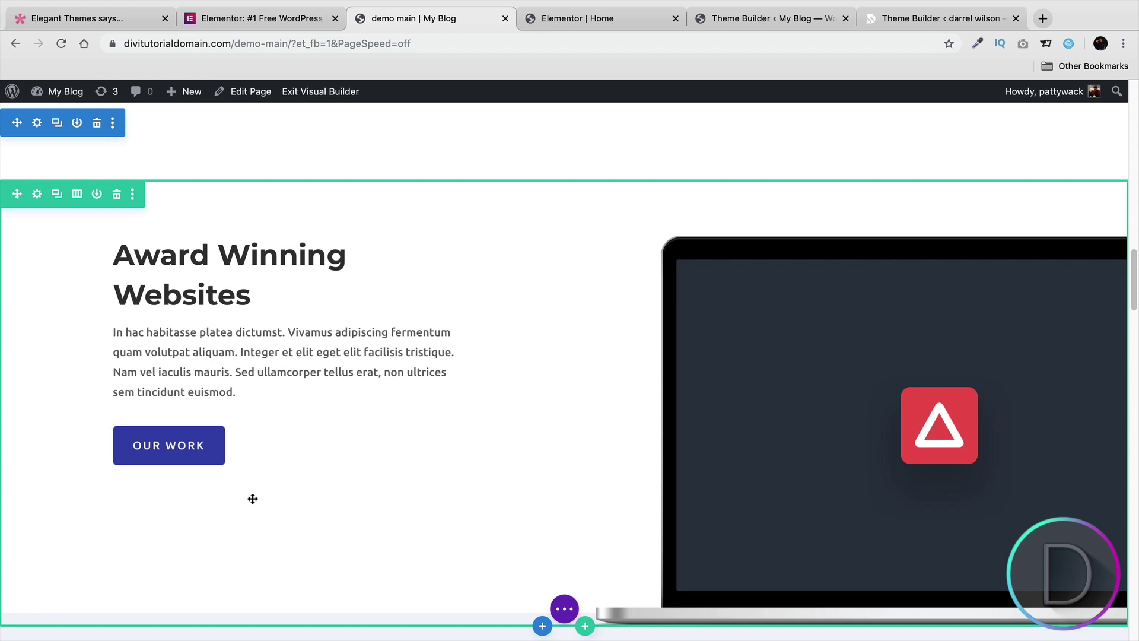
- Insert a regular section below Award Winning Websites with a row of three equal columns
scroll(199, 471, "down", 3)
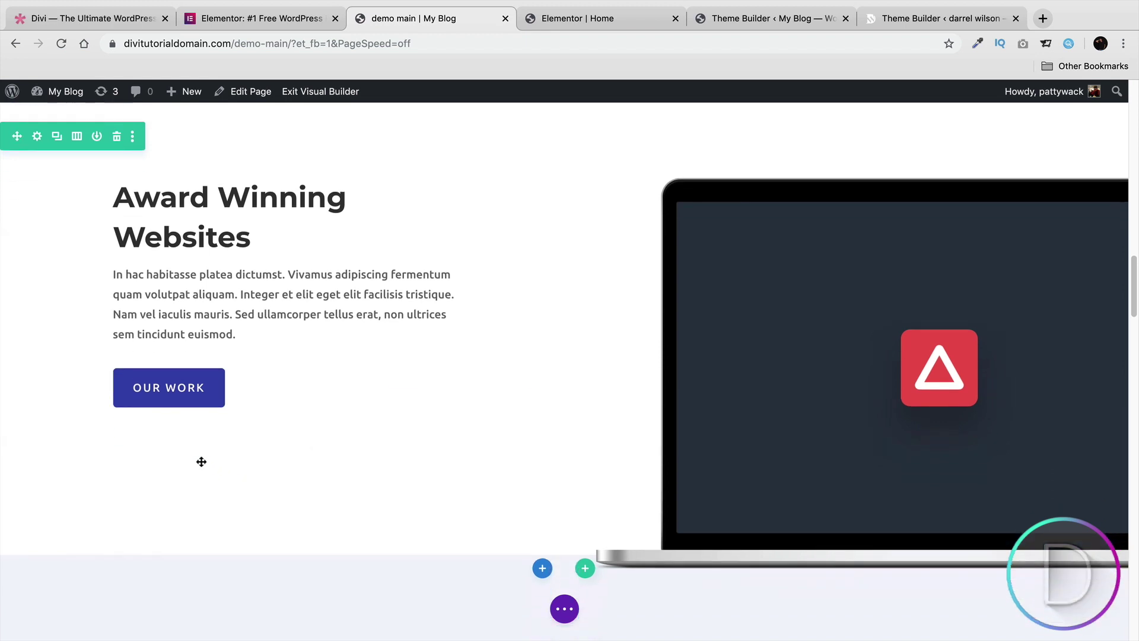
scroll(202, 453, "down", 1)
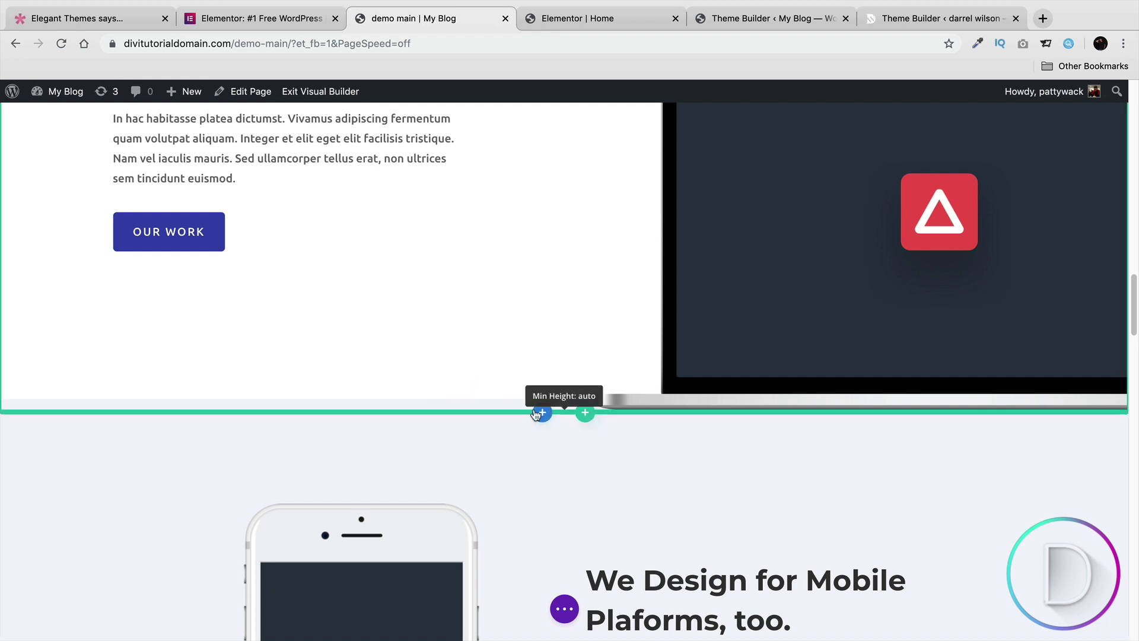
left_click(544, 413)
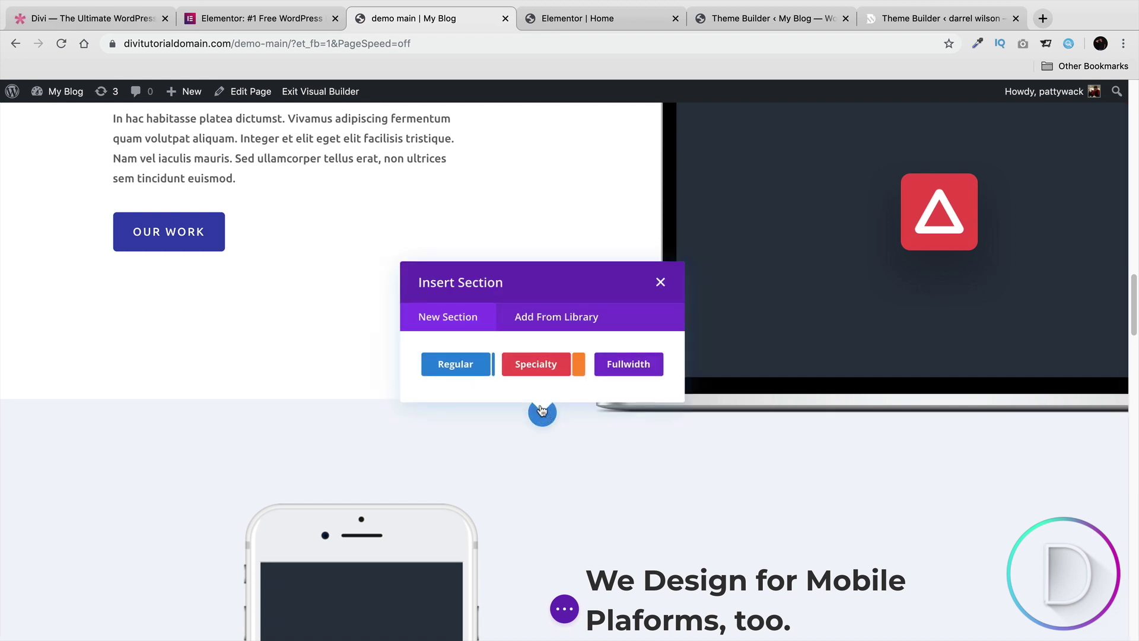
left_click(474, 366)
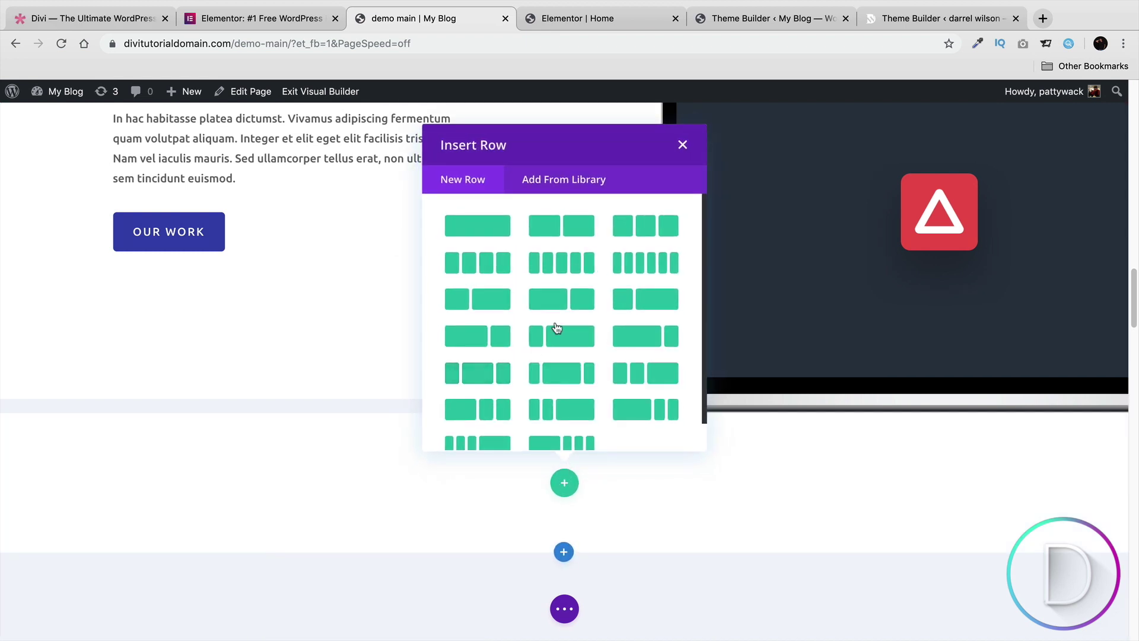
left_click(671, 228)
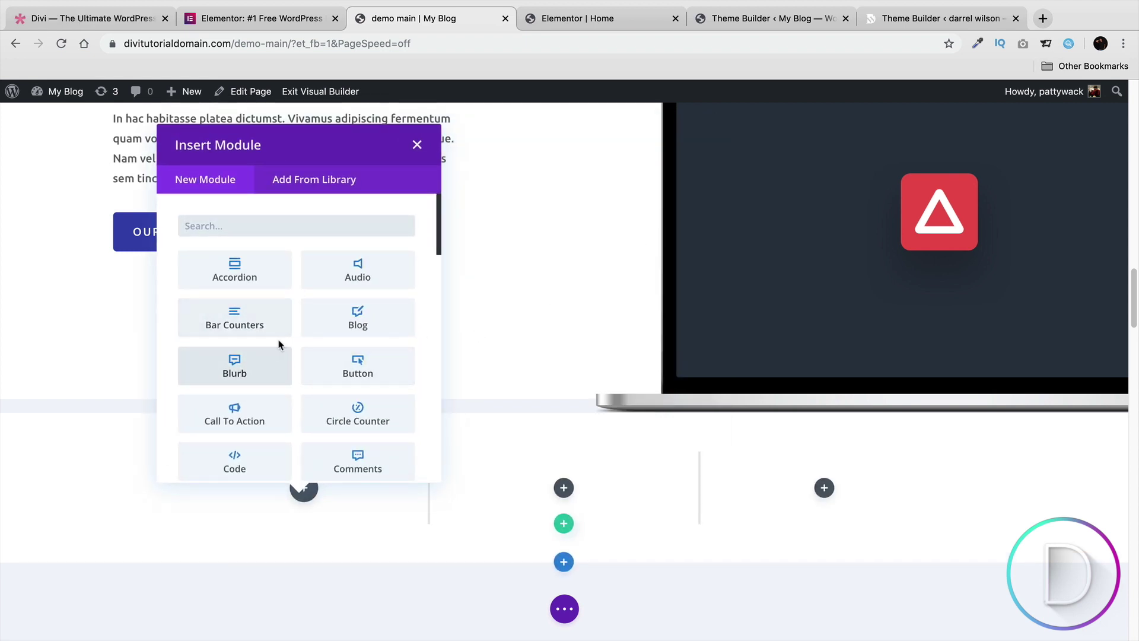
- Add a Blurb module with its default content to the first column and save it
left_click(242, 366)
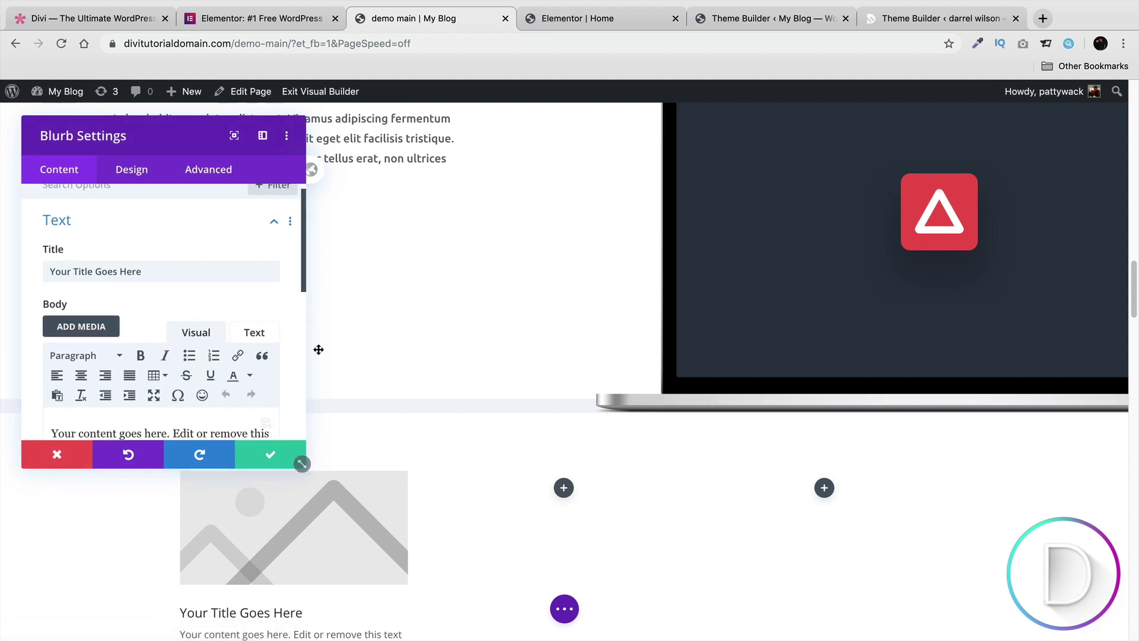
scroll(333, 344, "down", 2)
scroll(320, 415, "down", 3)
left_click(299, 462)
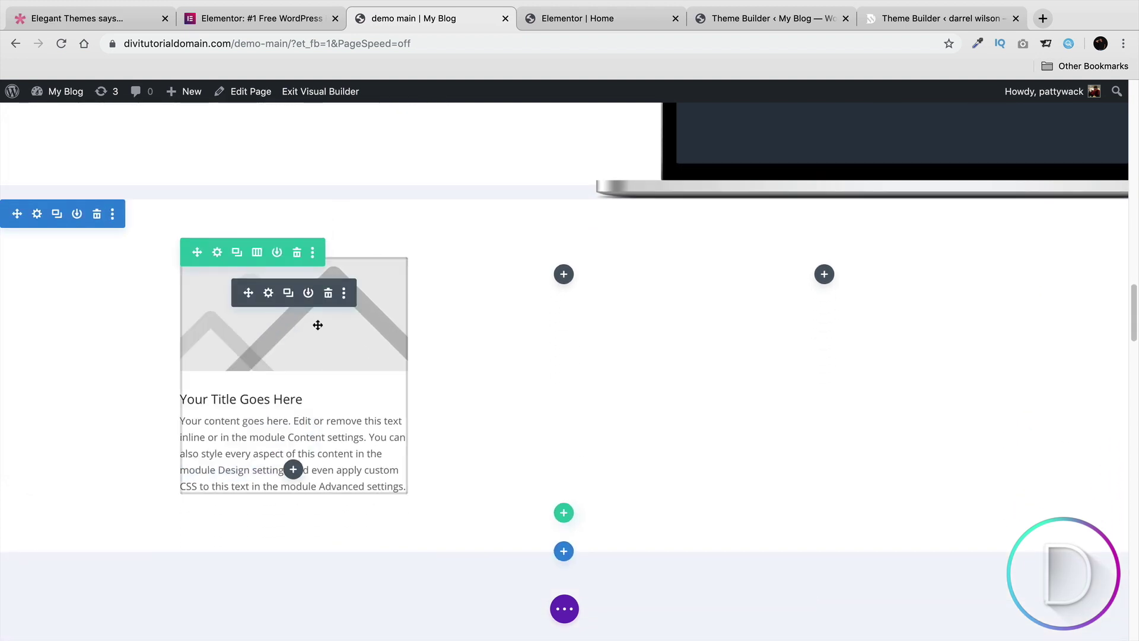
- Fill the second and third columns of the new row with copies of the first column's blurb
left_click(289, 300)
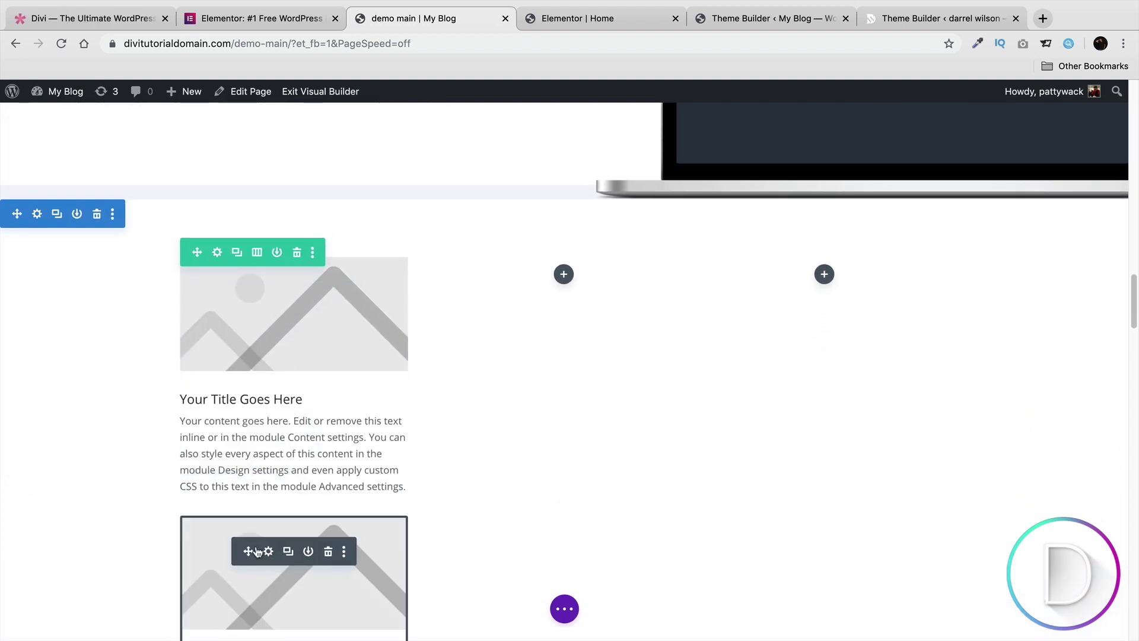
key("super+z")
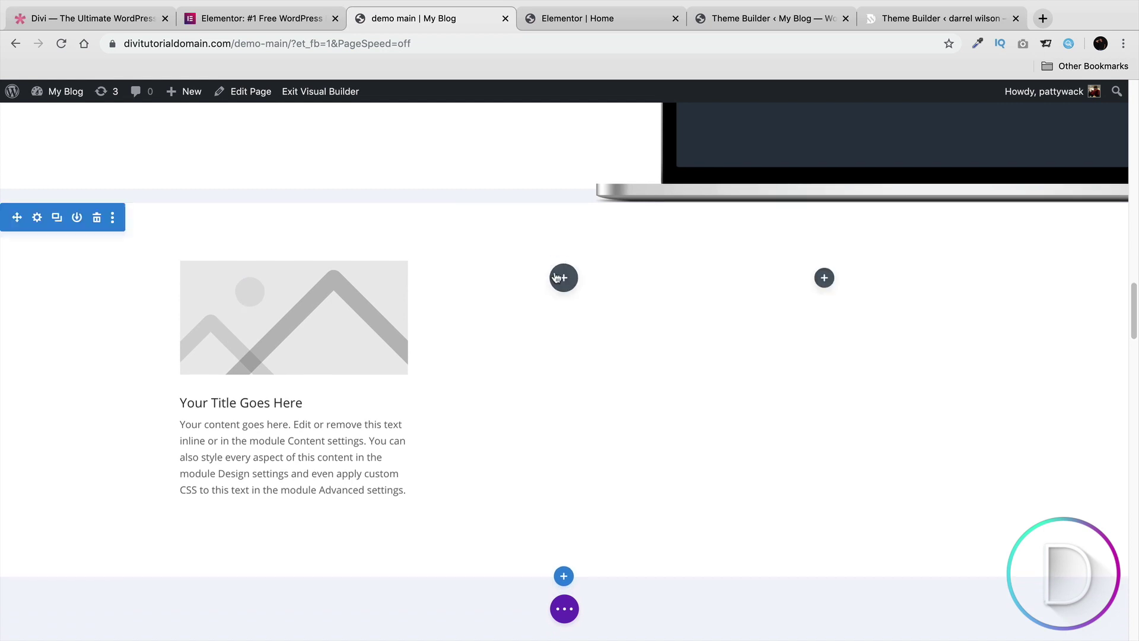
left_click_drag(563, 279, 564, 280)
left_click_drag(549, 368, 822, 279)
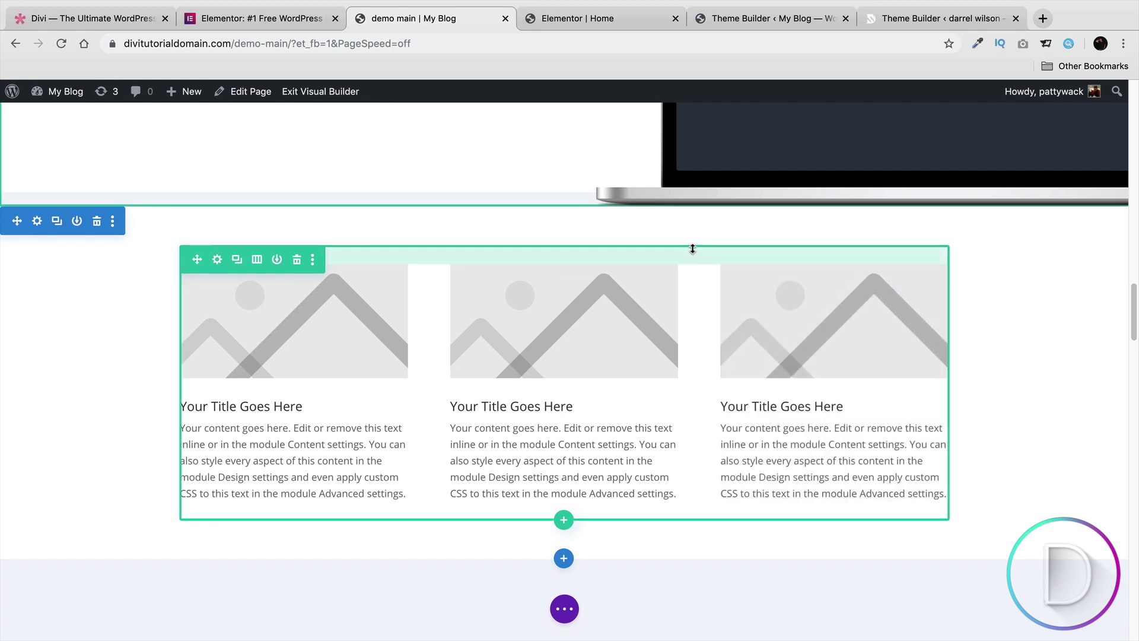
- Reduce the top and bottom spacing around the three-blurb row and adjust its side spacing
mouse_move(692, 249)
left_mouse_down()
mouse_move(695, 272)
mouse_move(696, 247)
left_mouse_up()
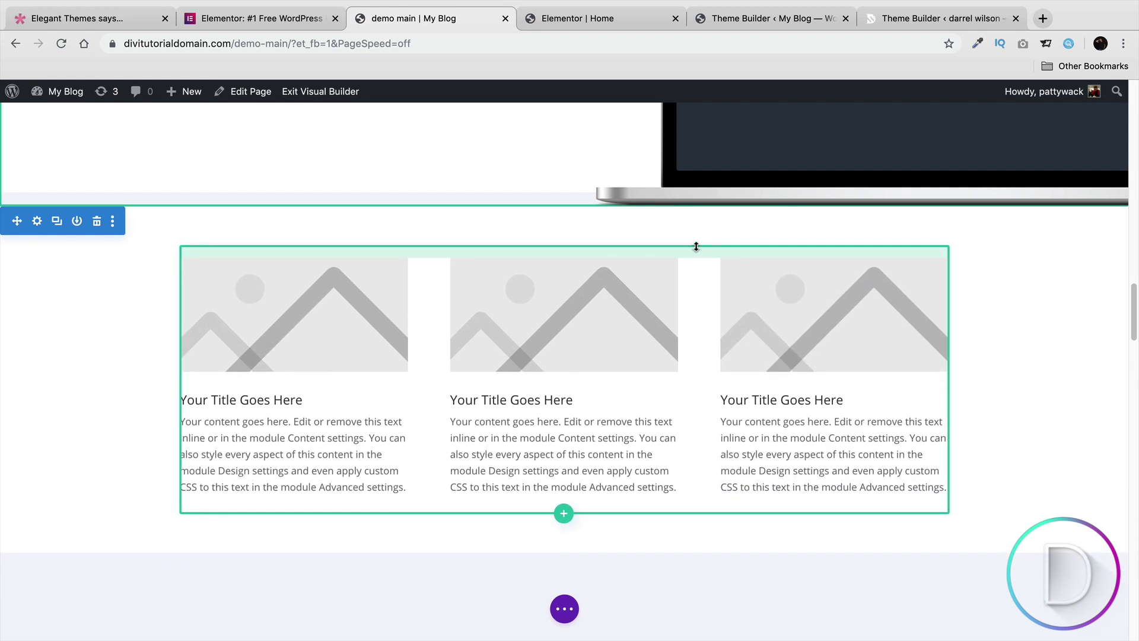
mouse_move(135, 526)
left_mouse_down()
mouse_move(140, 536)
mouse_move(141, 516)
left_mouse_up()
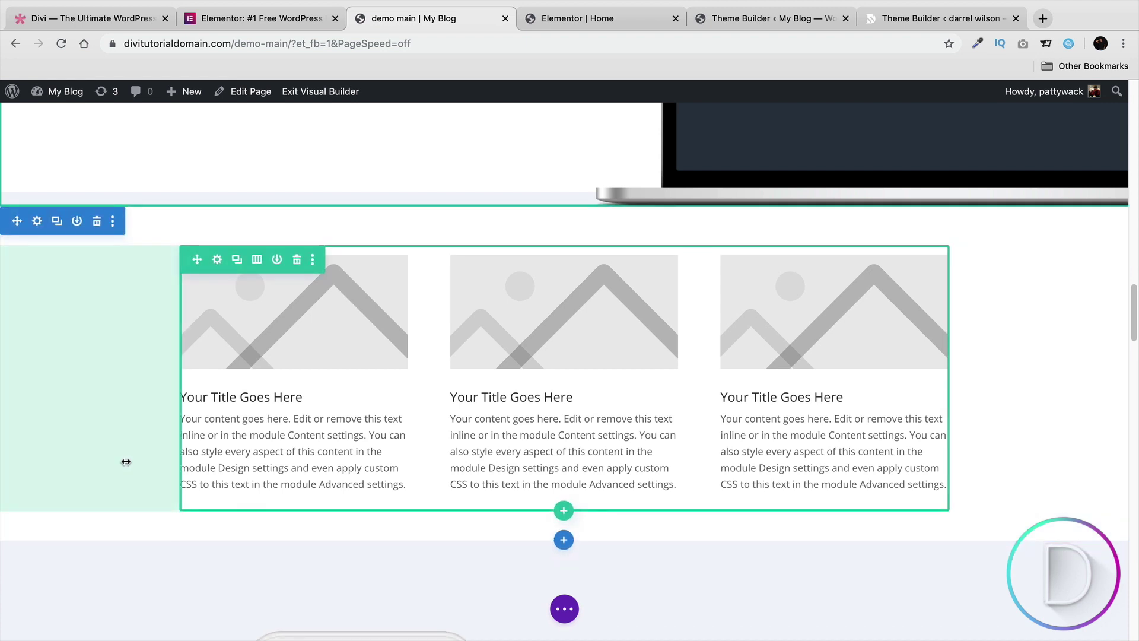
left_click_drag(116, 454, 99, 457)
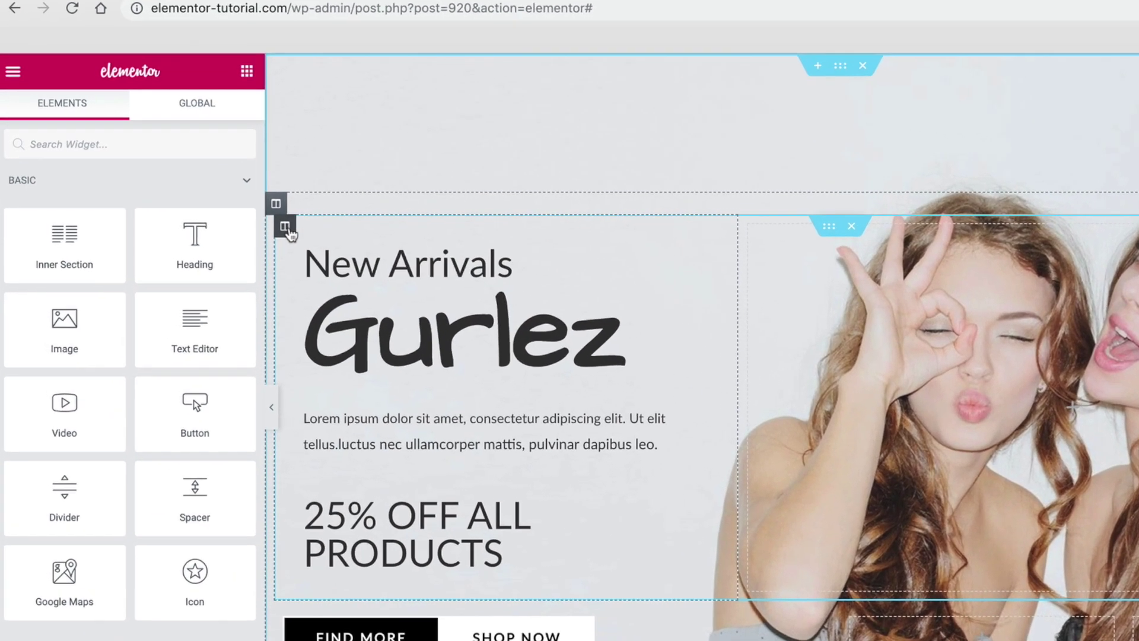
- On the Elementor page, unlink the padding values of the New Arrivals text column and set its top padding to 74 px
left_click(230, 216)
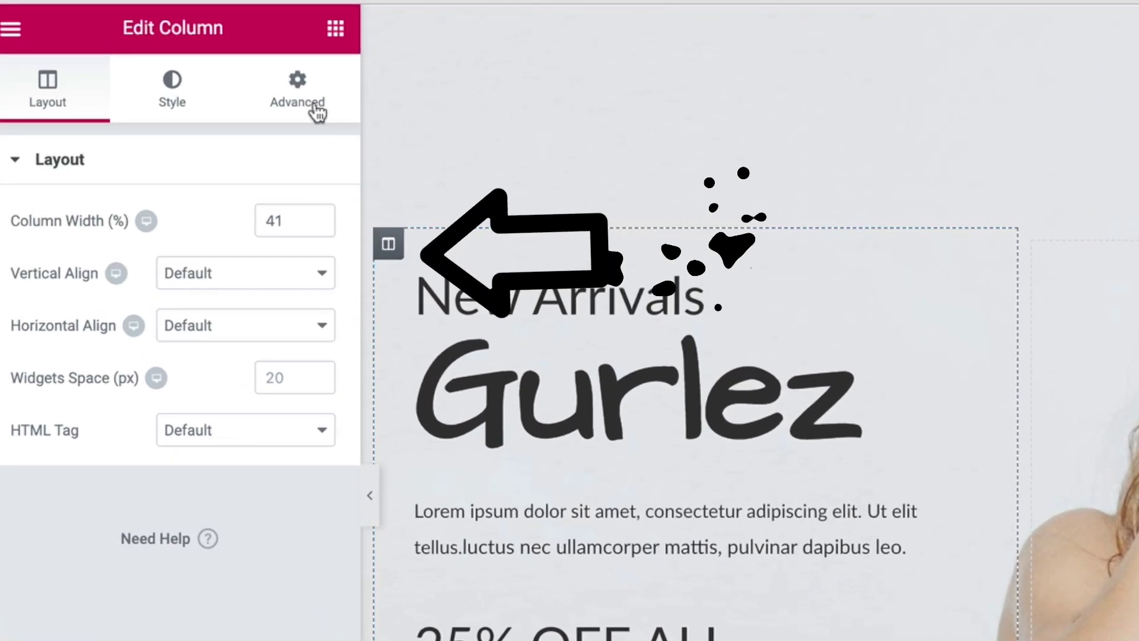
left_click(316, 107)
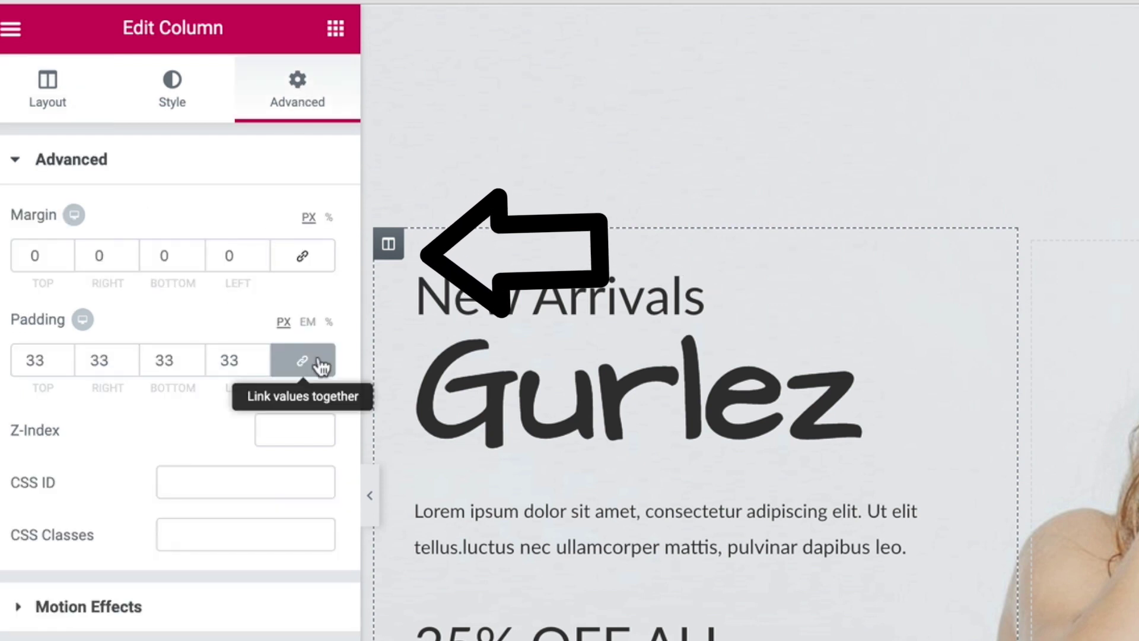
scroll(63, 350, "up", 14)
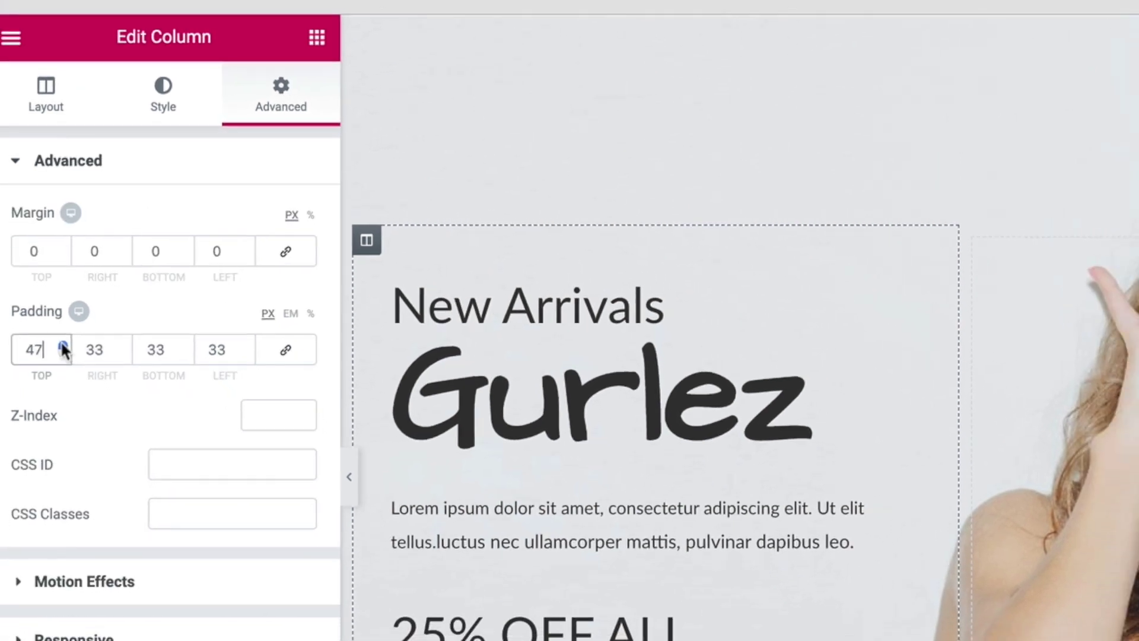
scroll(63, 351, "up", 20)
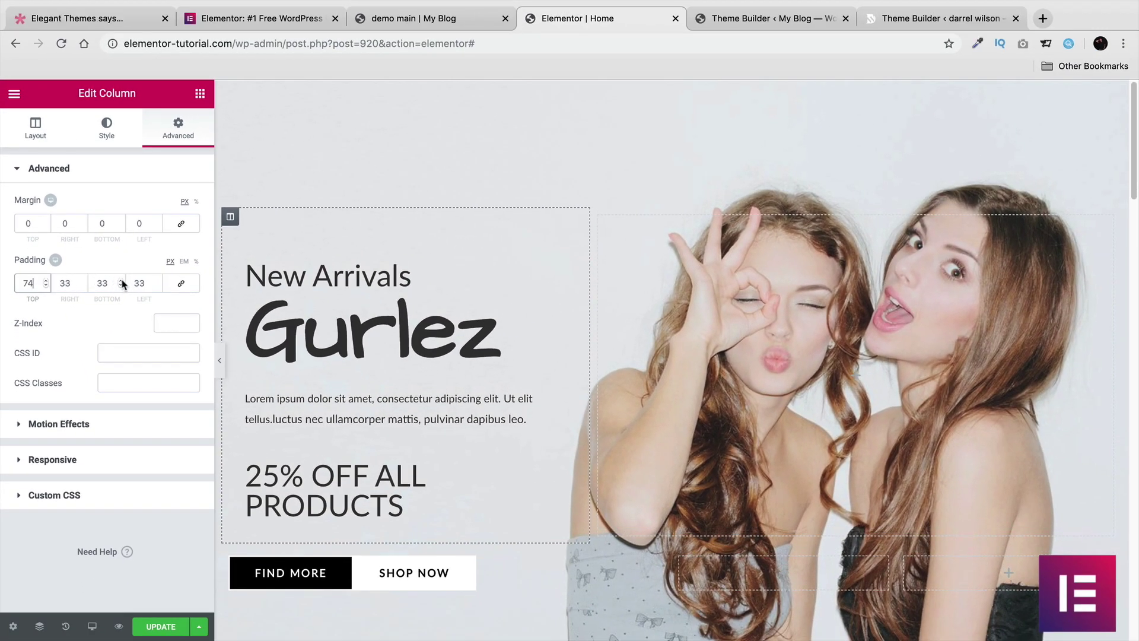
- Set the New Arrivals text column's bottom padding to 0 px
left_click(121, 281)
left_click(121, 281)
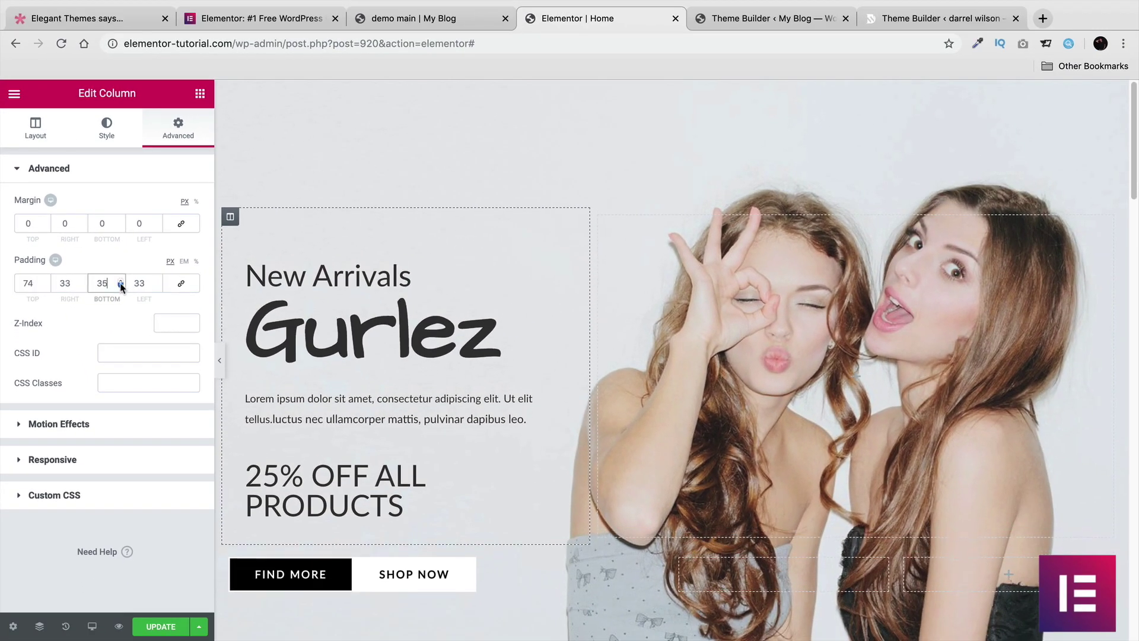
scroll(121, 286, "down", 20)
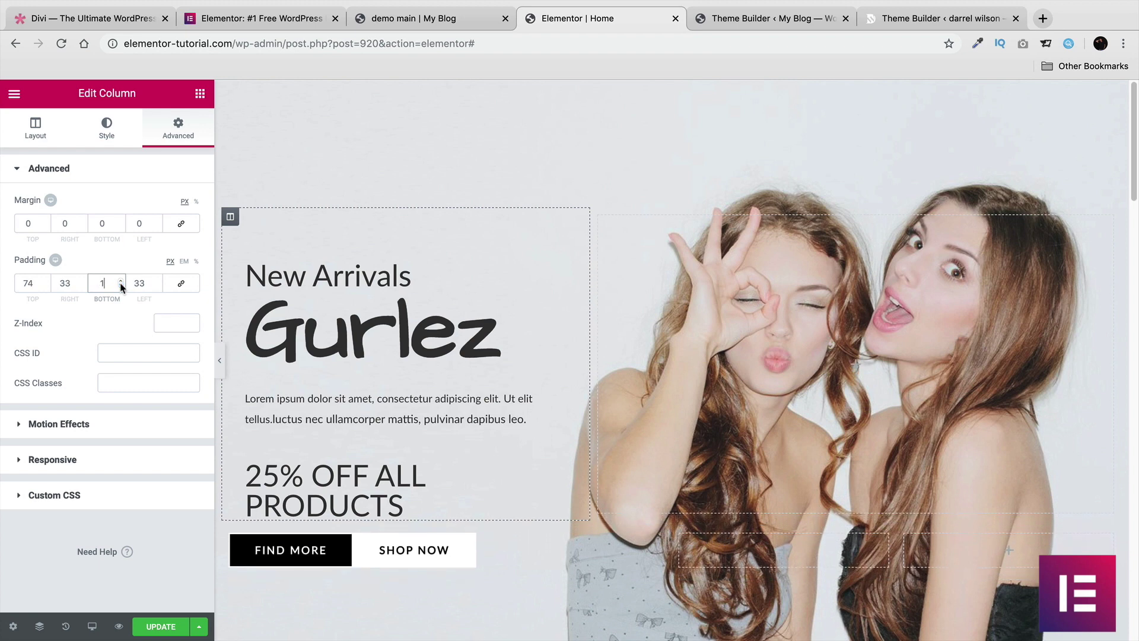
scroll(121, 286, "down", 1)
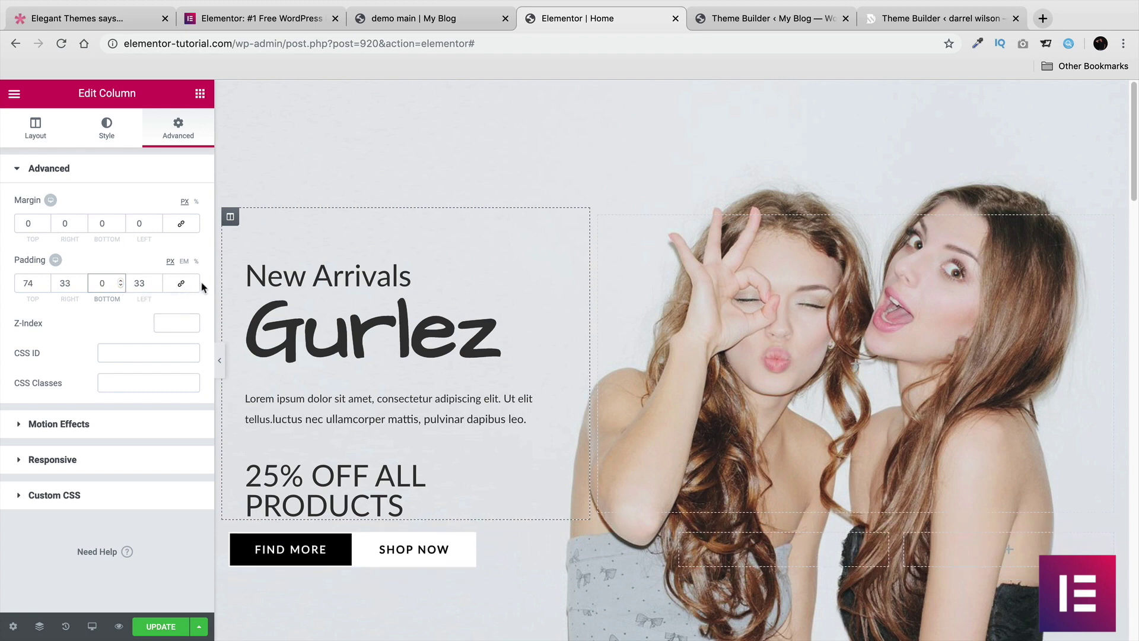
- Review the spacing around the New Arrivals text and its buttons, and switch back to the Divi demo page
scroll(365, 440, "down", 3)
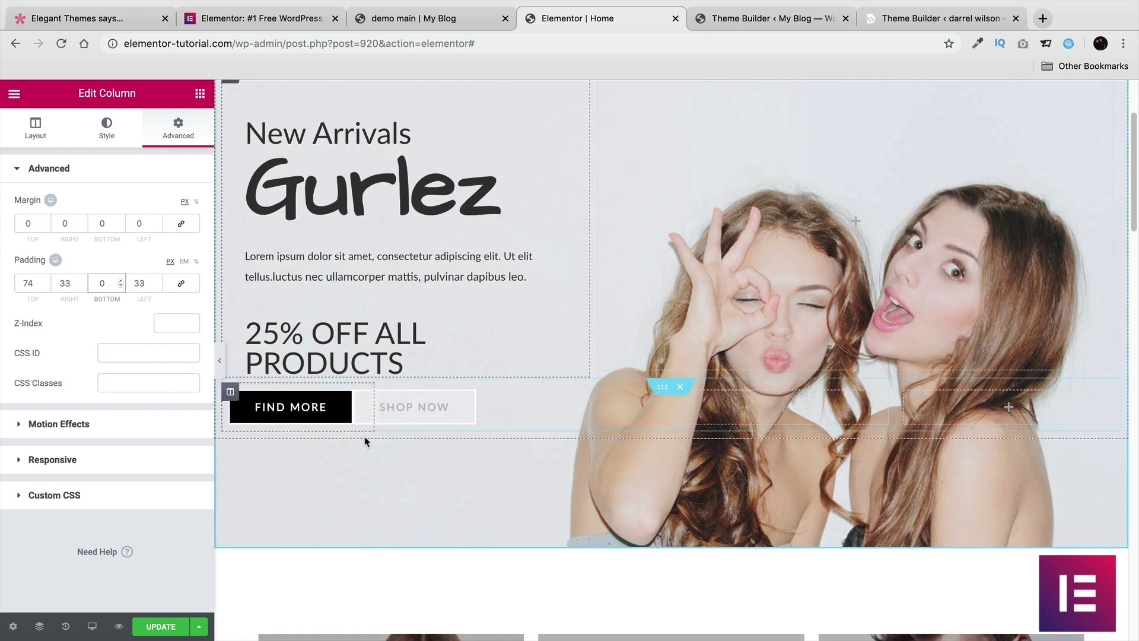
scroll(372, 462, "up", 2)
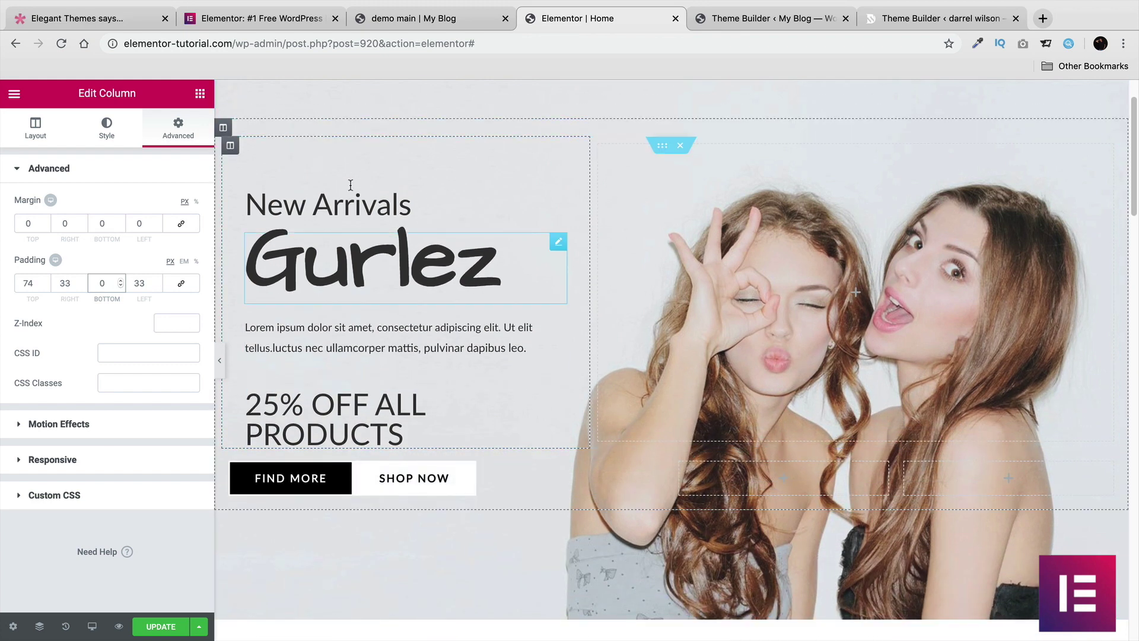
left_click(414, 19)
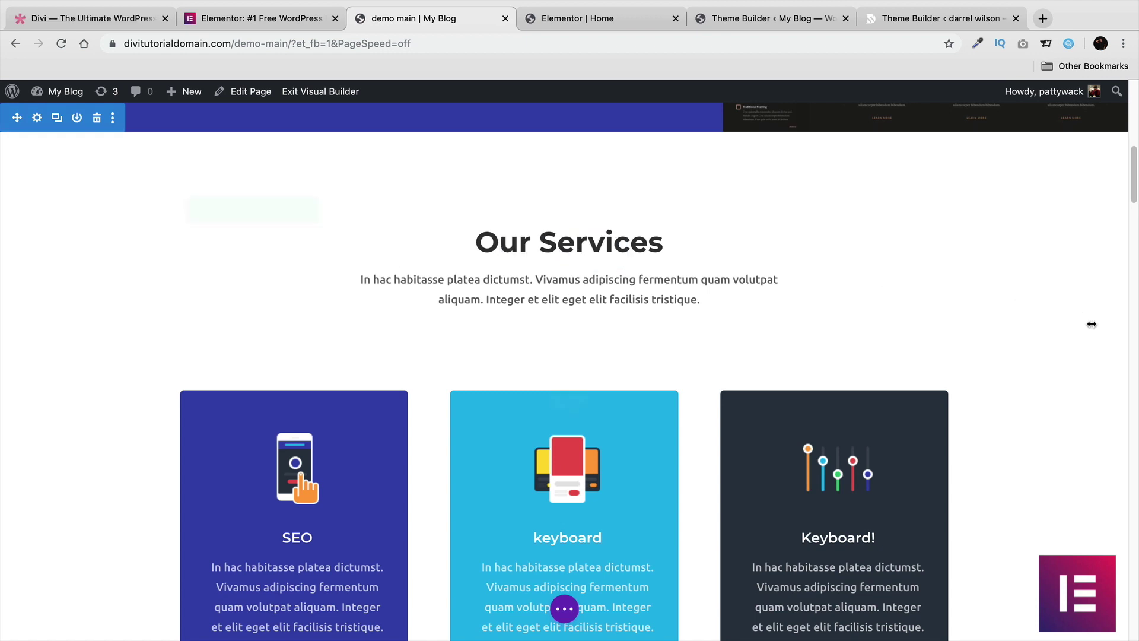
- On the Elementor page, hide the editing panel to preview the New Arrivals section at full width, and bring the panel back
left_click(581, 19)
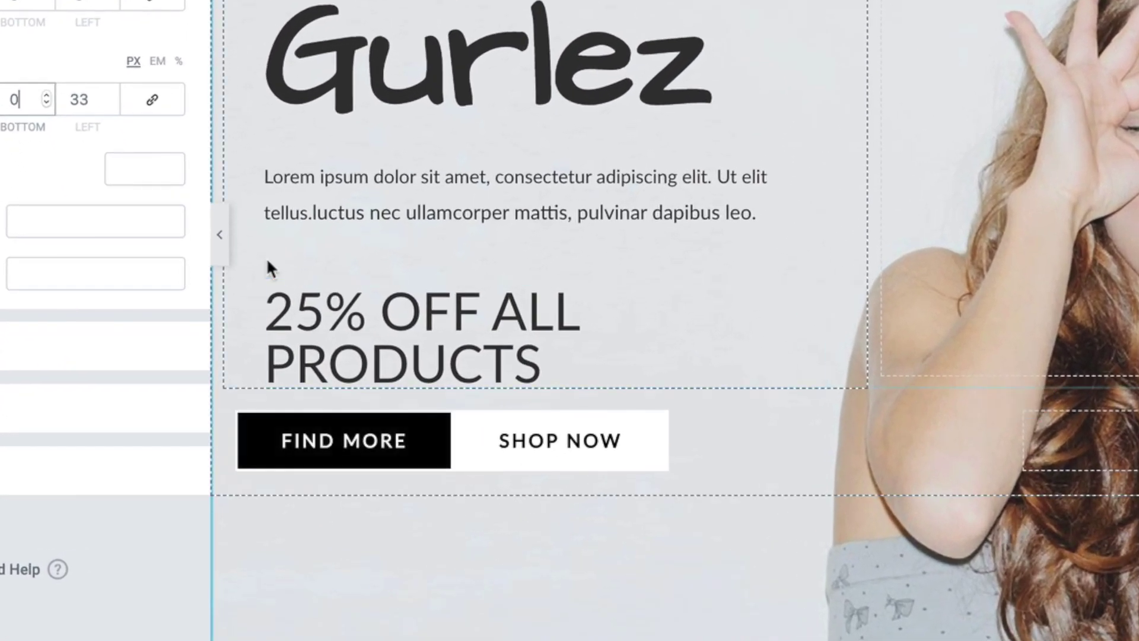
left_click(219, 246)
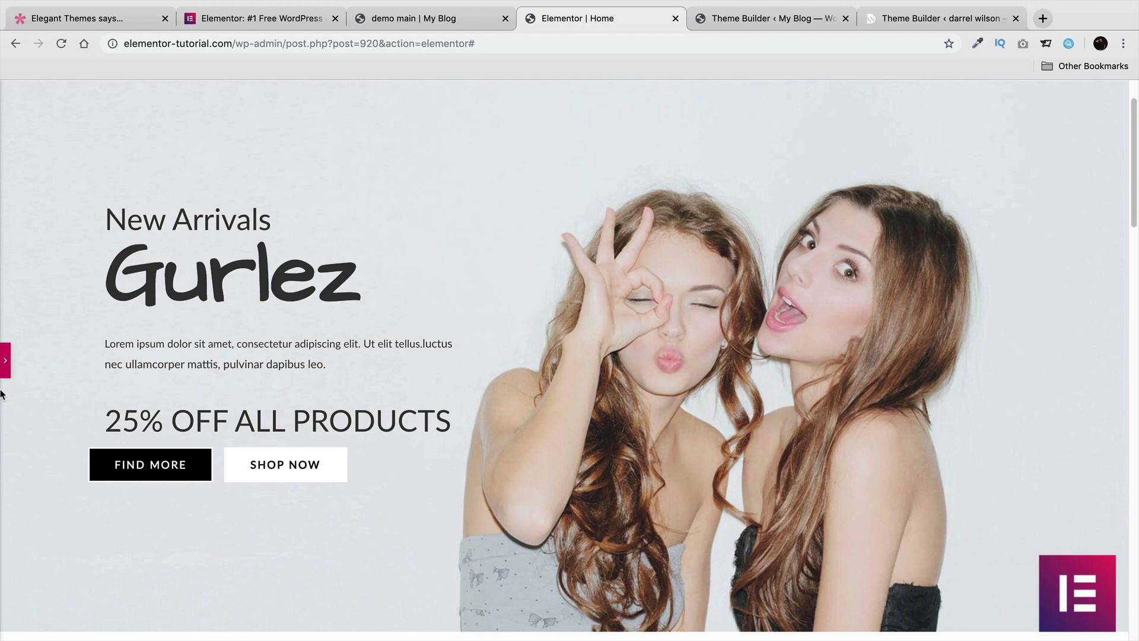
left_click(5, 374)
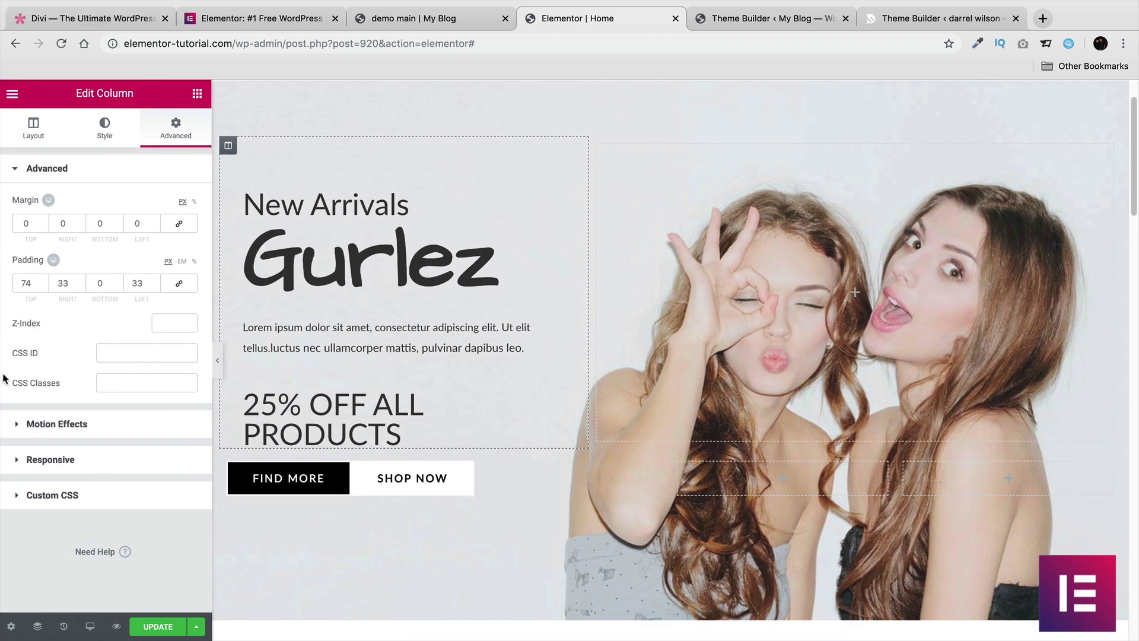
- Add a new section with three equal columns between the New Arrivals banner and the product image row
scroll(415, 367, "down", 3)
scroll(399, 340, "down", 3)
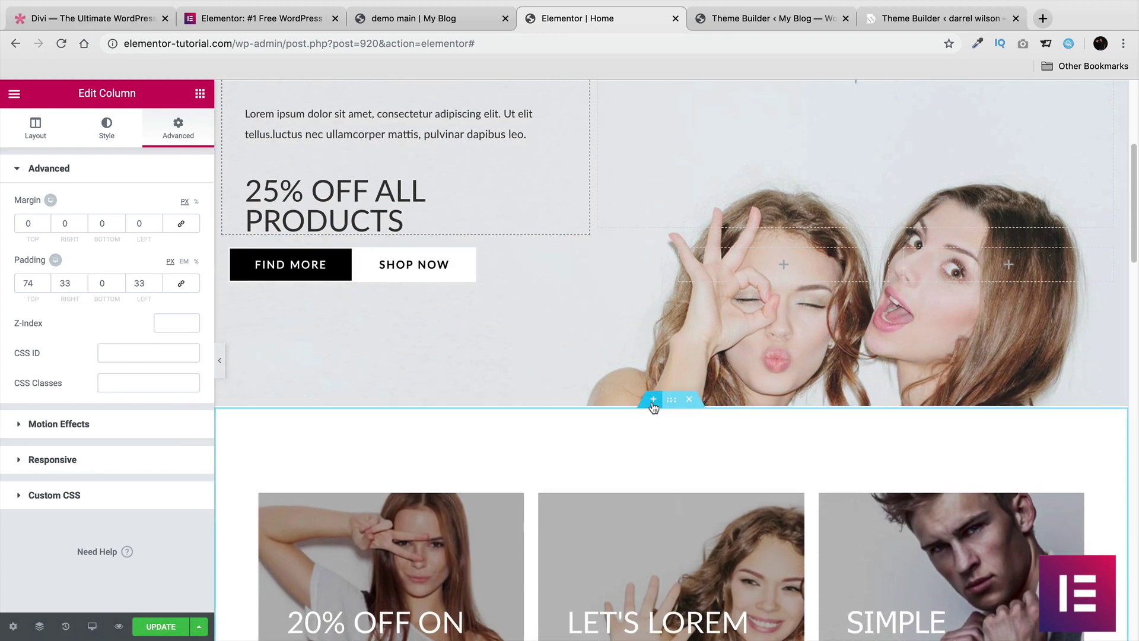
left_click(656, 401)
left_click(654, 465)
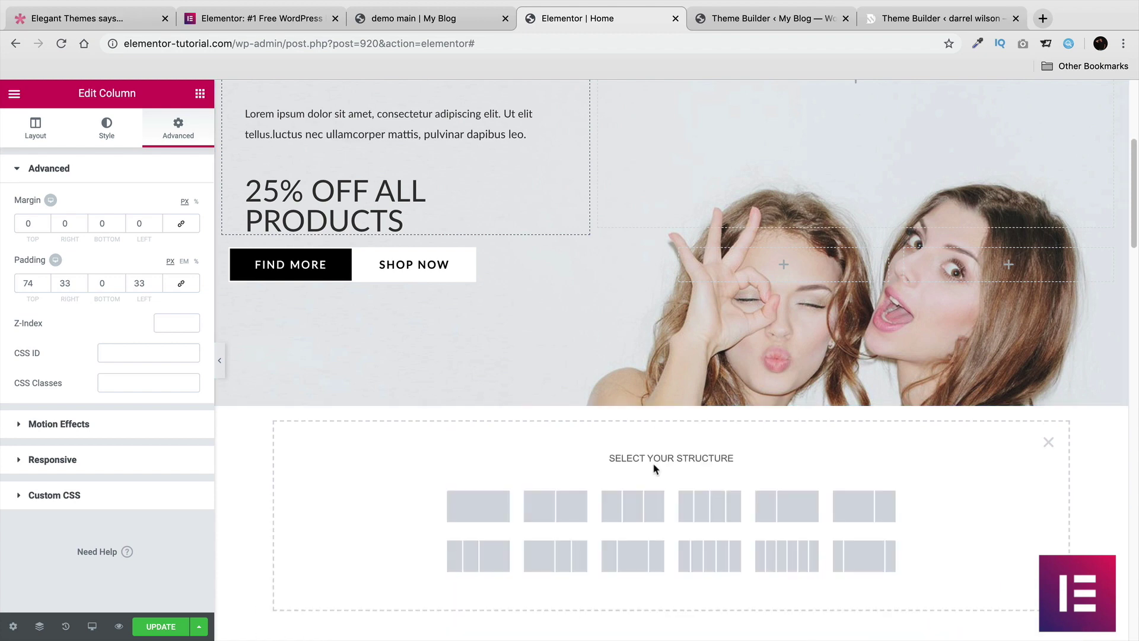
scroll(653, 416, "down", 5)
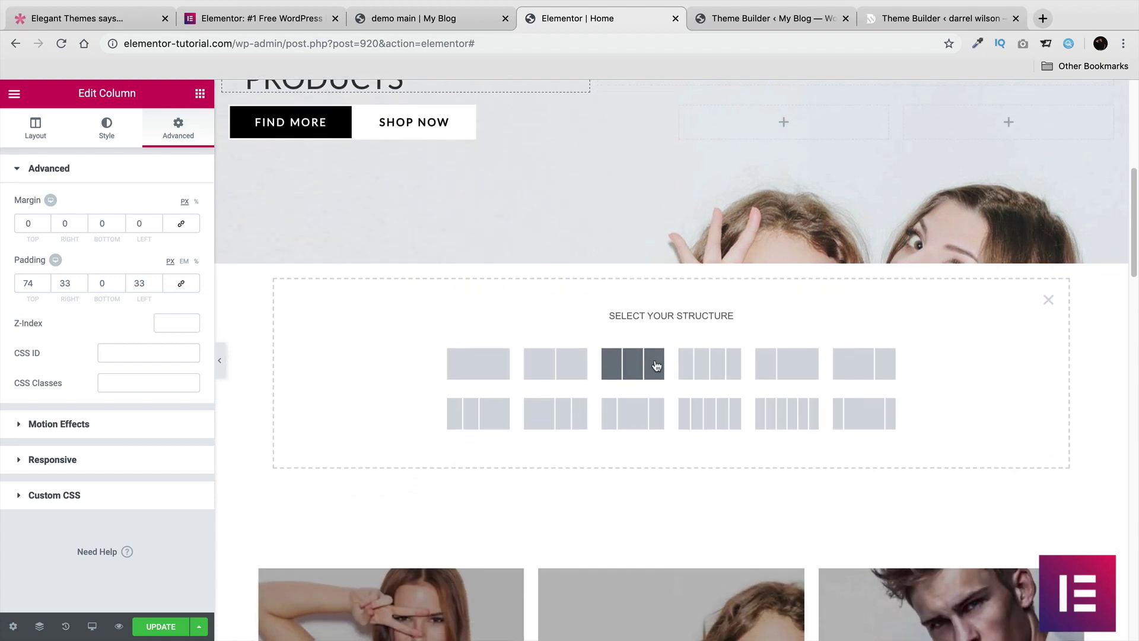
left_click(656, 364)
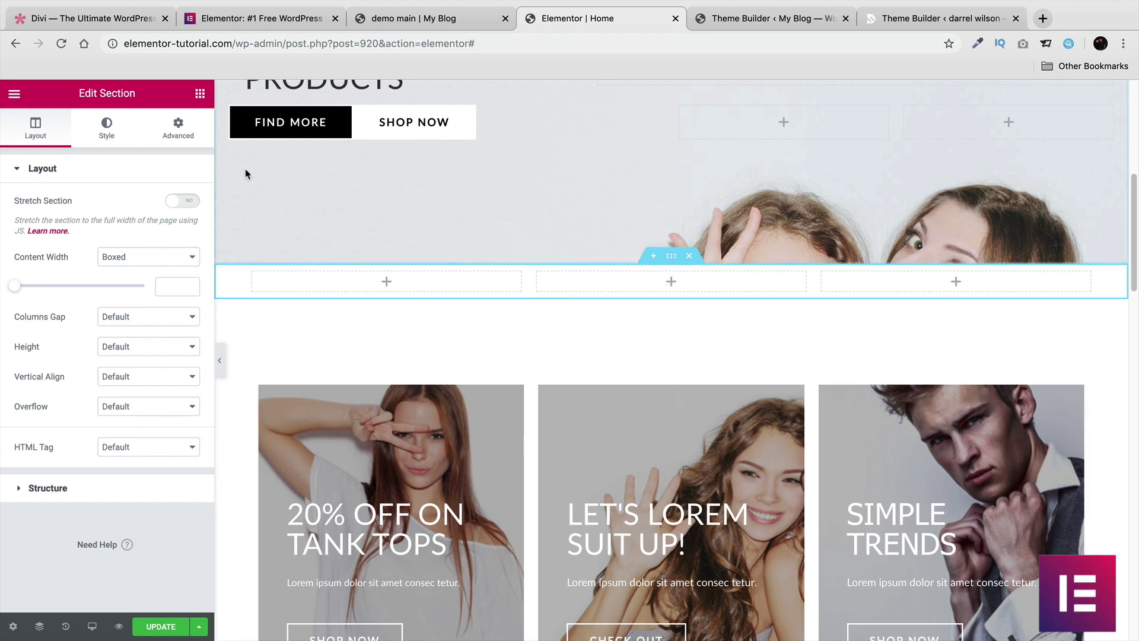
- Place a Text Editor widget in the new section's first column and a Button widget below it
left_click(200, 94)
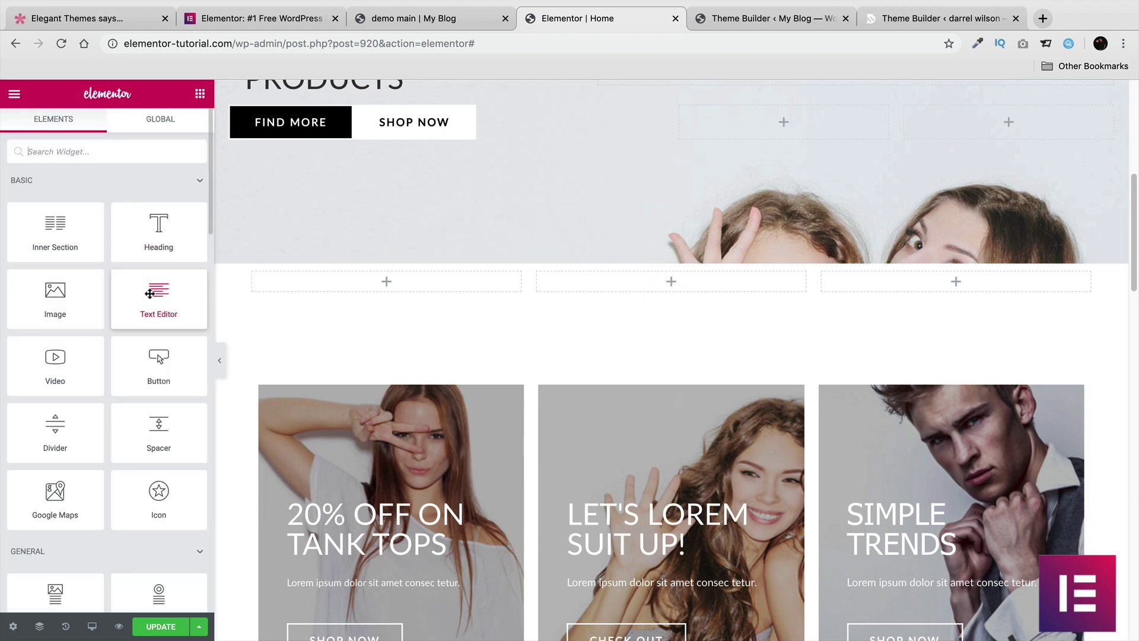
left_click_drag(154, 306, 384, 280)
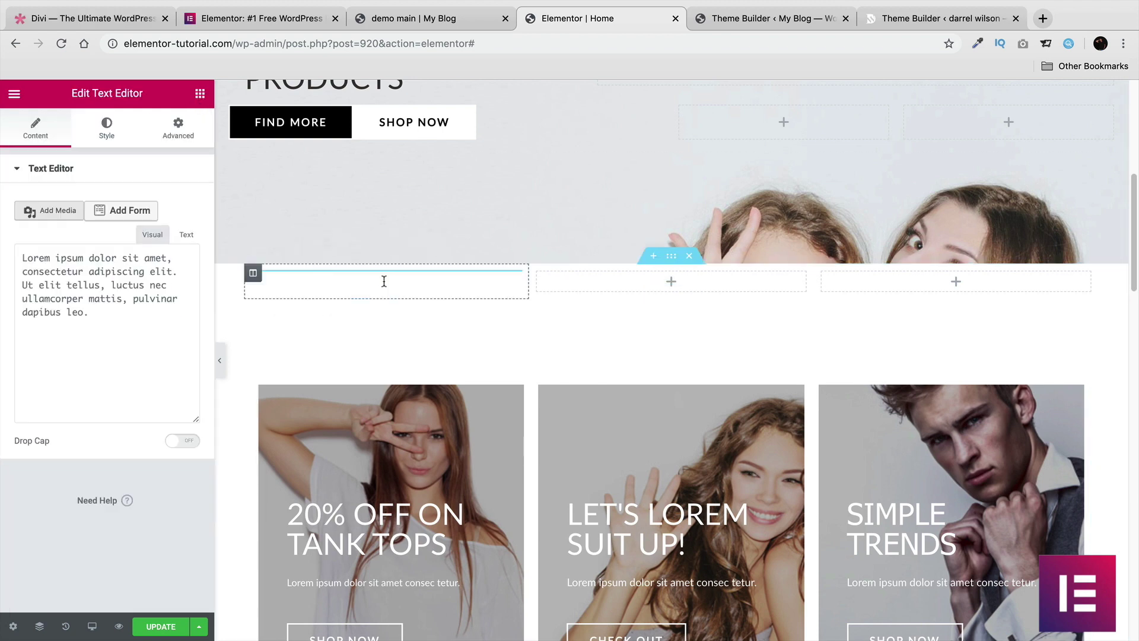
left_click(201, 94)
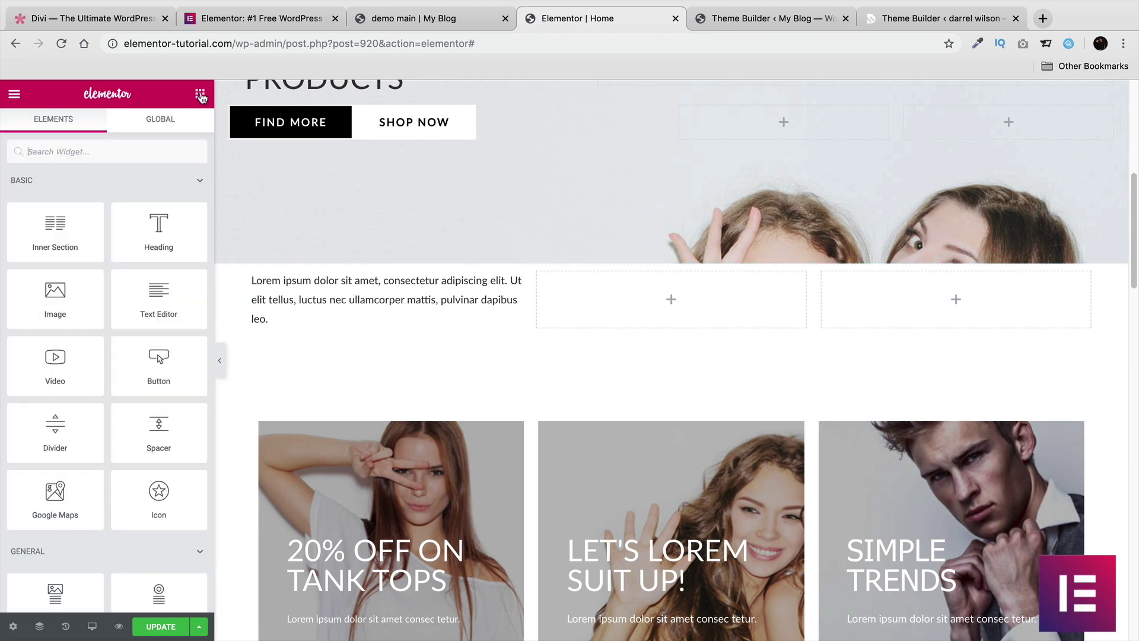
left_click_drag(160, 376, 302, 314)
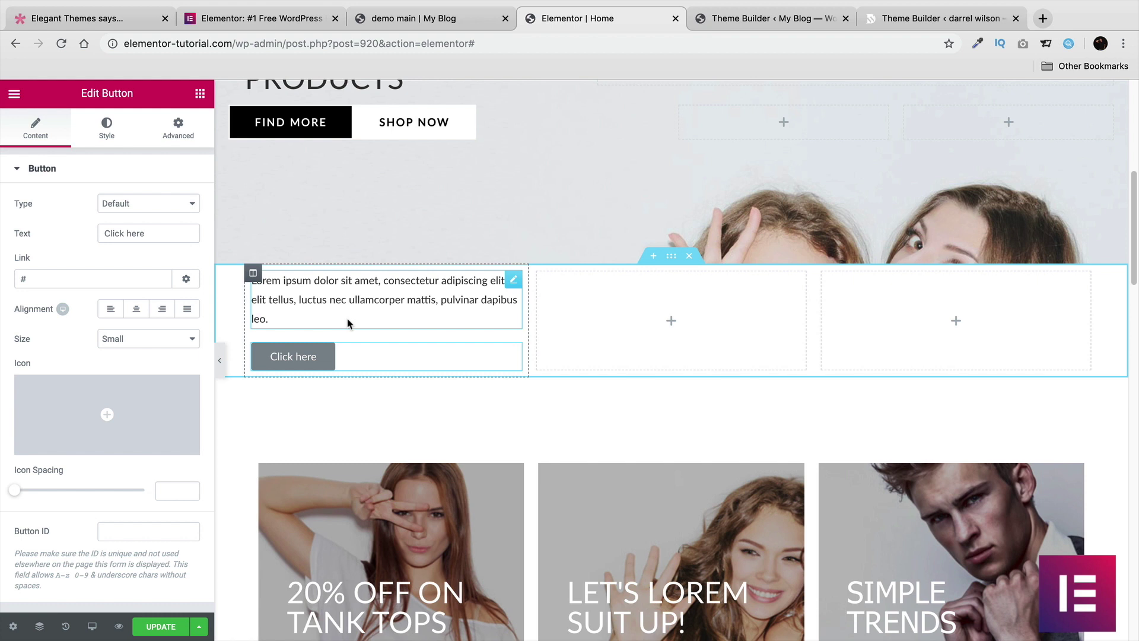
- Set the new three-column section's top padding to 18 px with unlinked values, and open the first column's margin and padding settings
left_click(671, 258)
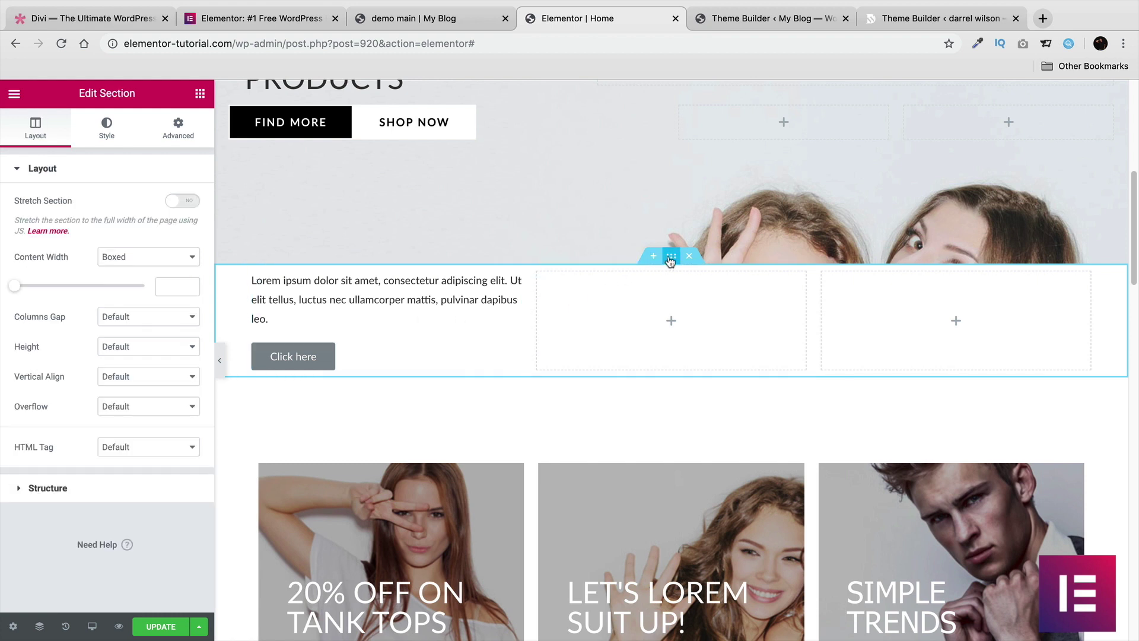
left_click(176, 129)
left_click(182, 284)
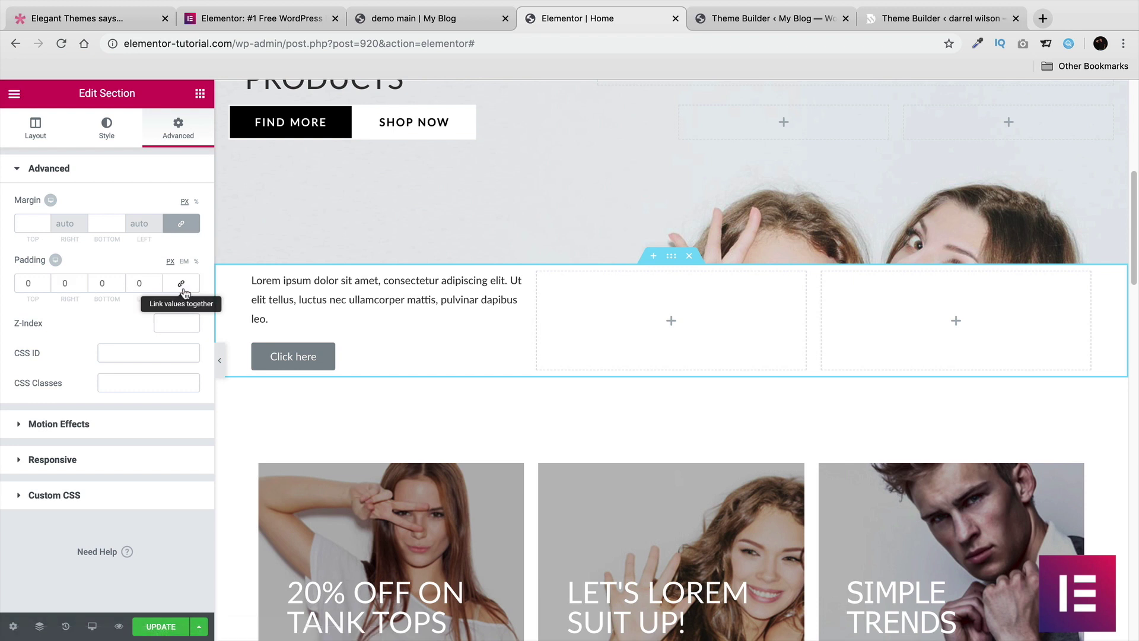
left_click(46, 280)
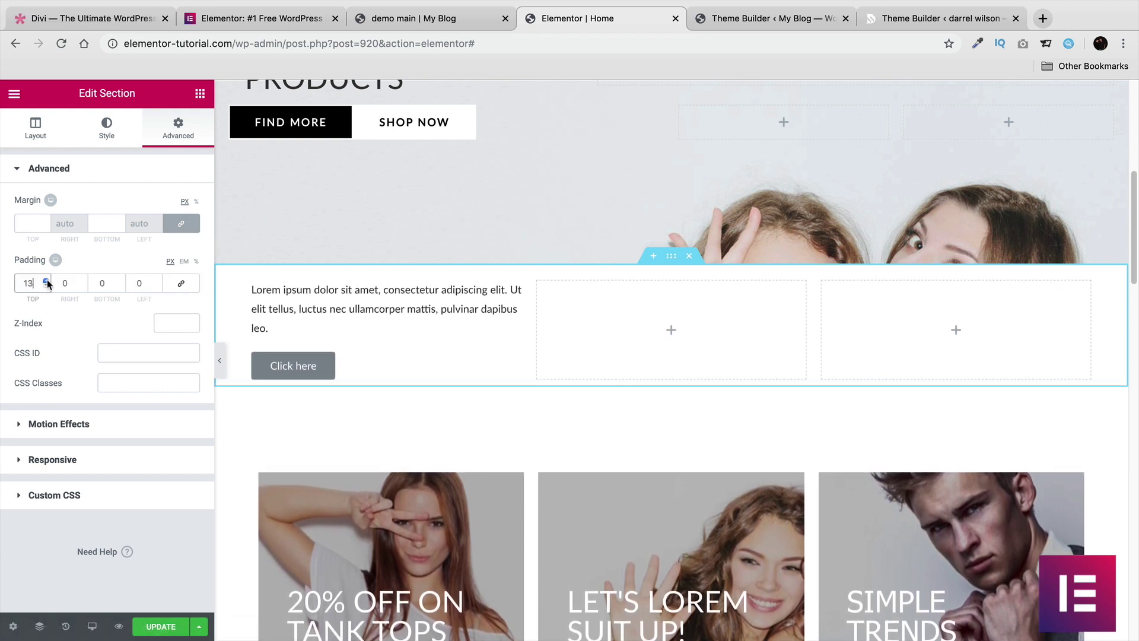
left_click(46, 280)
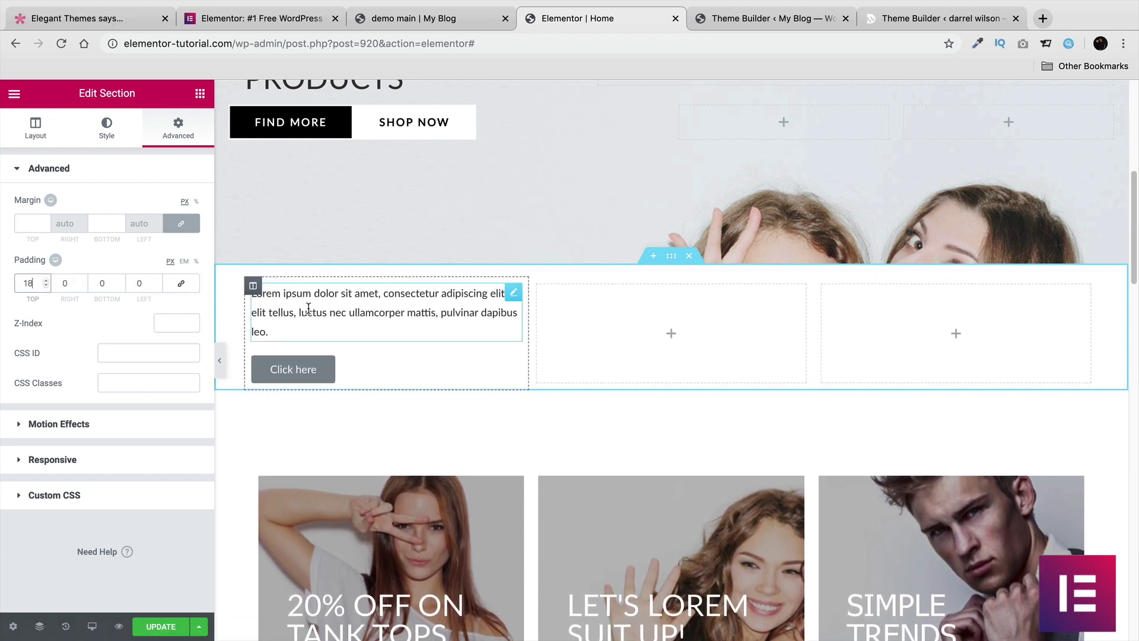
left_click(252, 286)
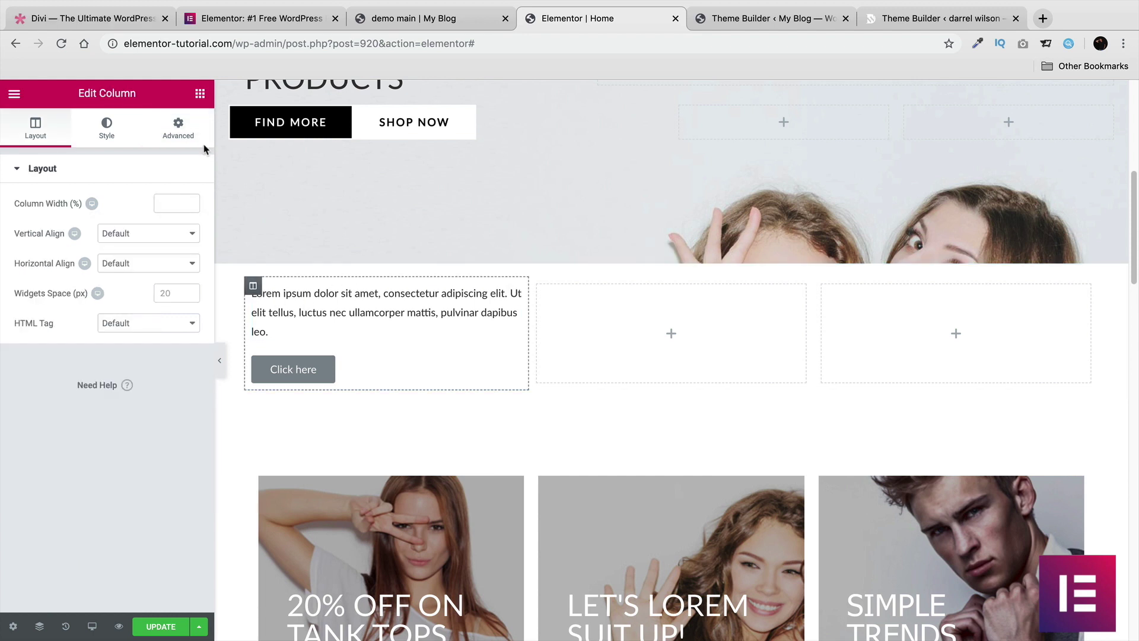
left_click(171, 139)
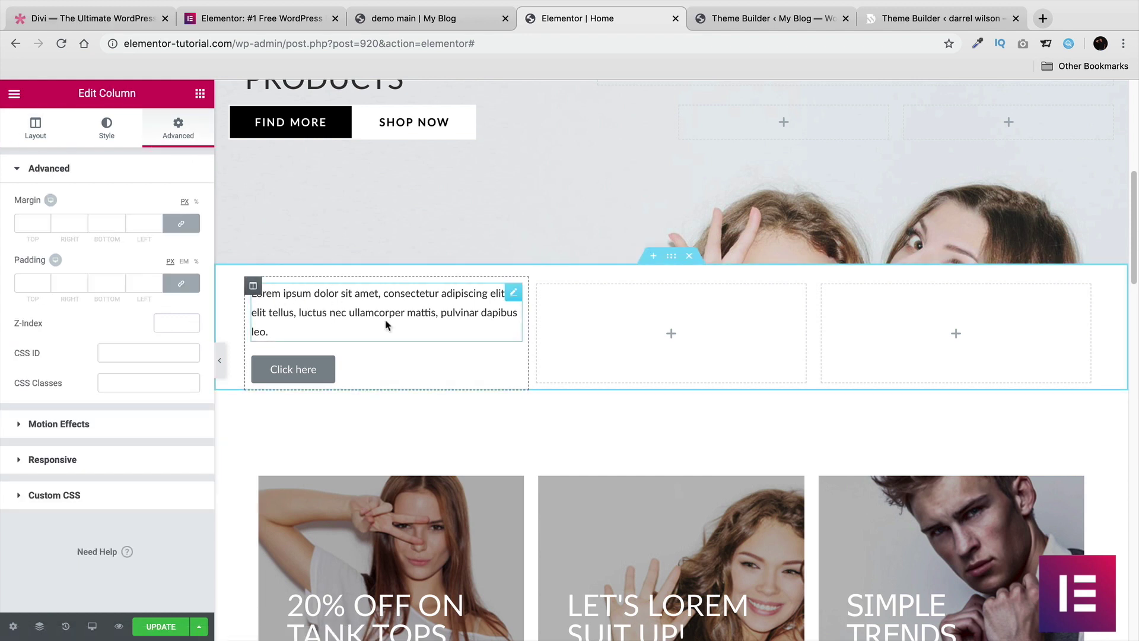
- On the Divi demo page, try inline editing of the SEO blurb text and adjust the spacing below the Our Services heading row
left_click(404, 19)
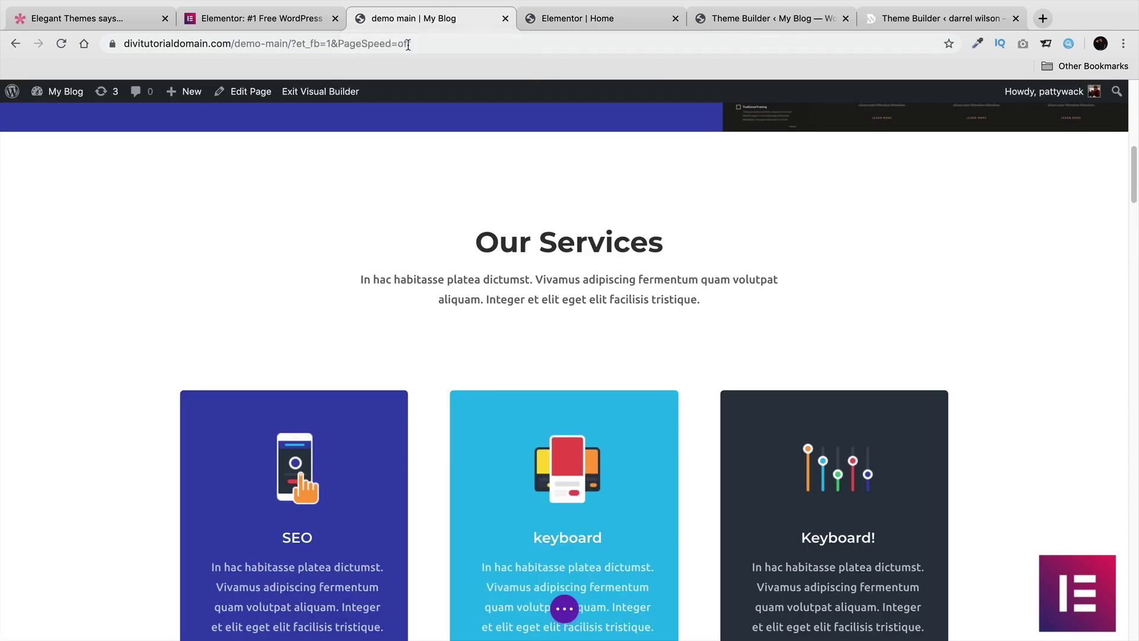
scroll(249, 333, "down", 3)
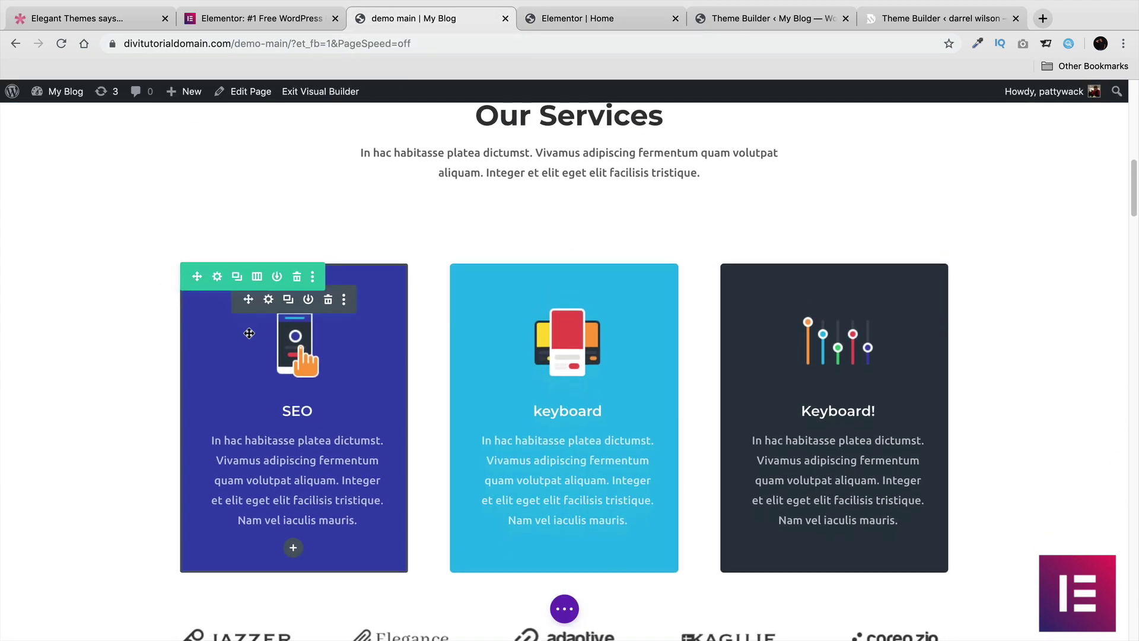
left_click(237, 424)
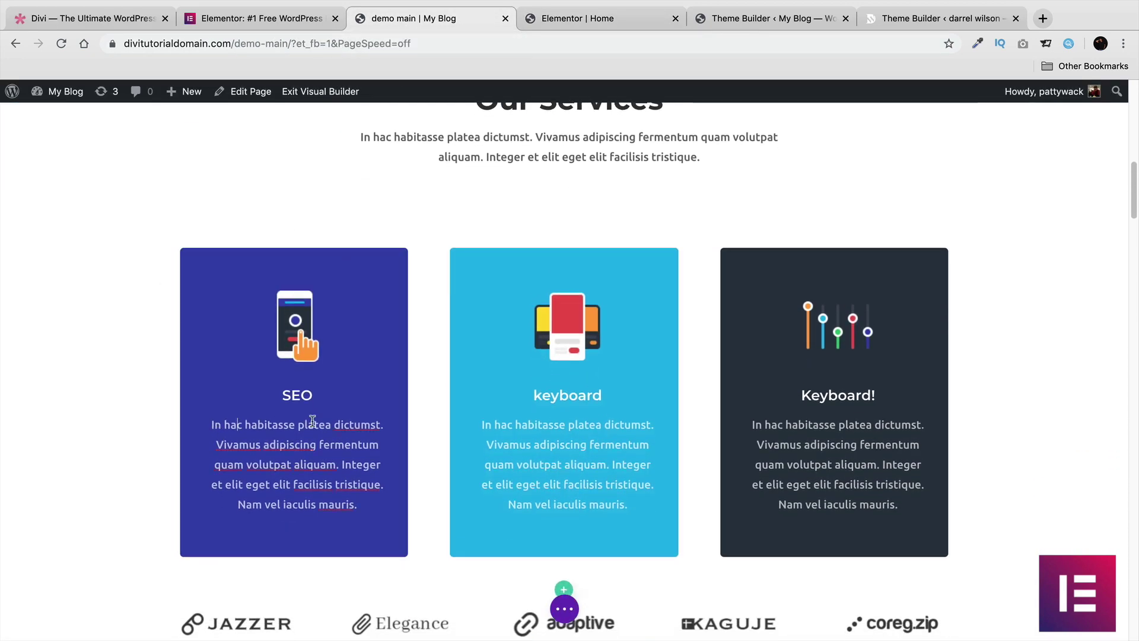
left_click(477, 420)
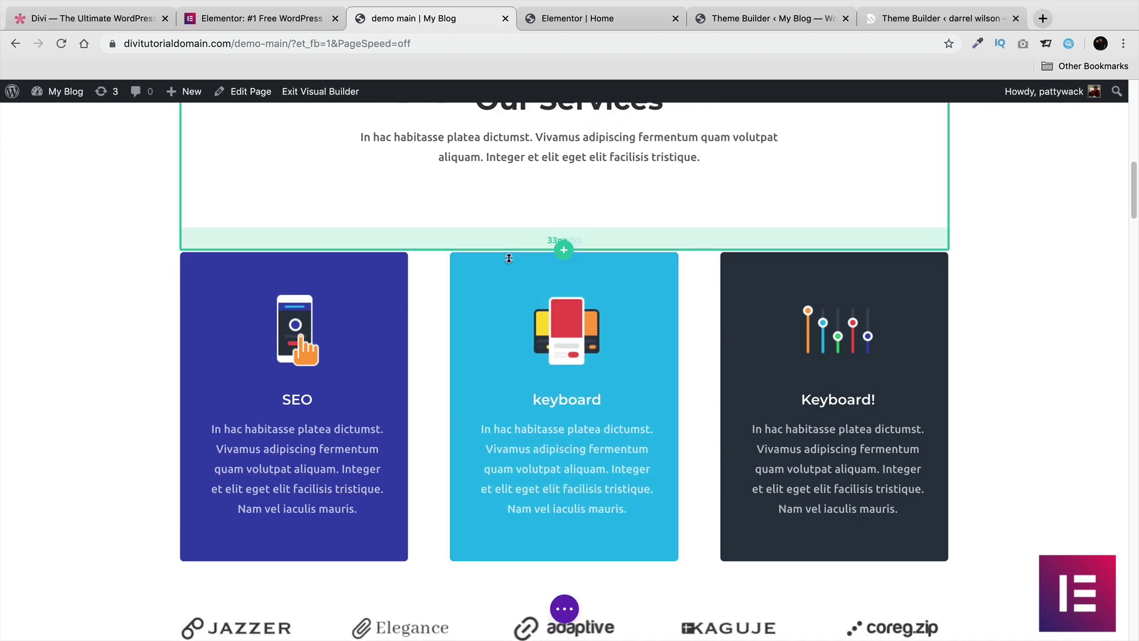
left_click_drag(508, 252, 510, 219)
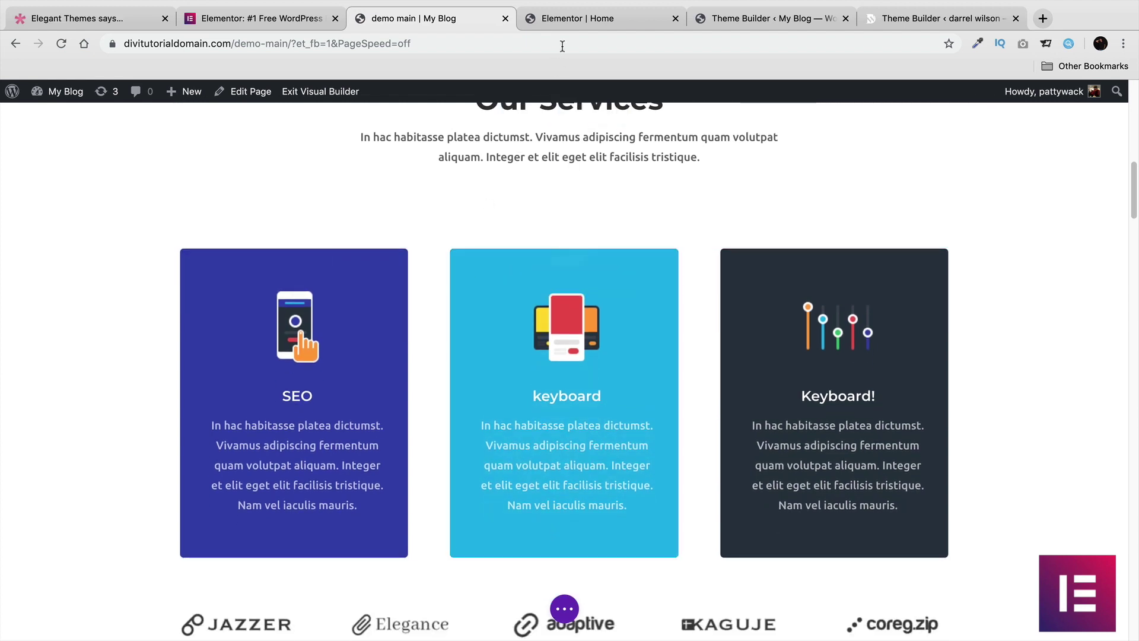
- Return to the Elementor page and review the spacing of the new three-column section
left_click(569, 24)
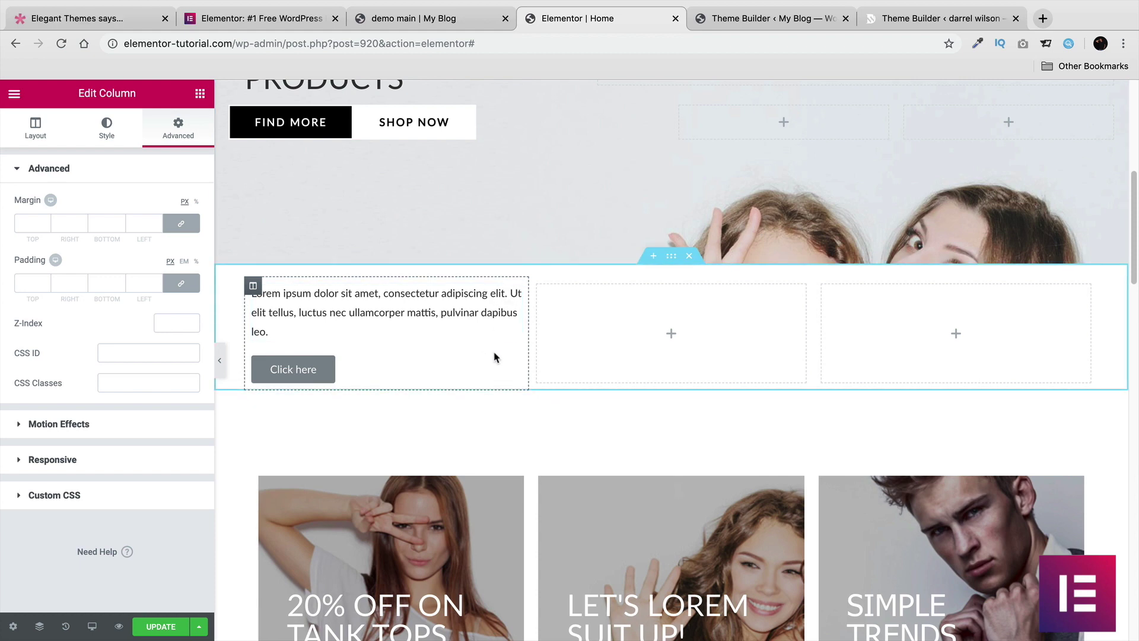
scroll(497, 356, "down", 5)
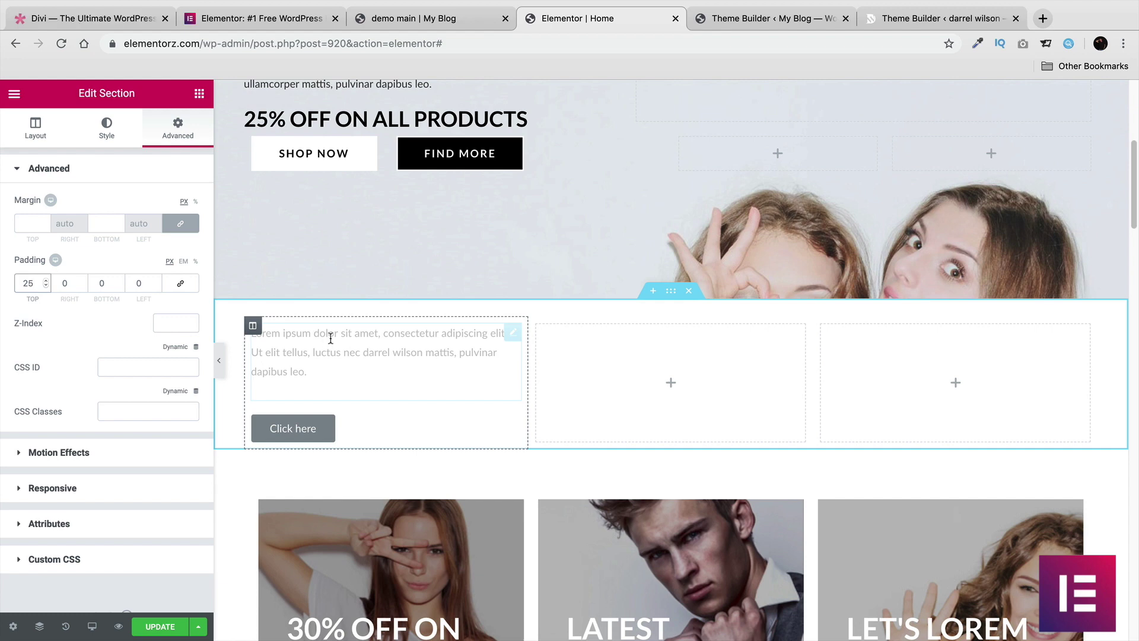
- On the Divi page, increase the spacing above the row of three placeholder blurbs and narrow the first blurb
left_click(427, 18)
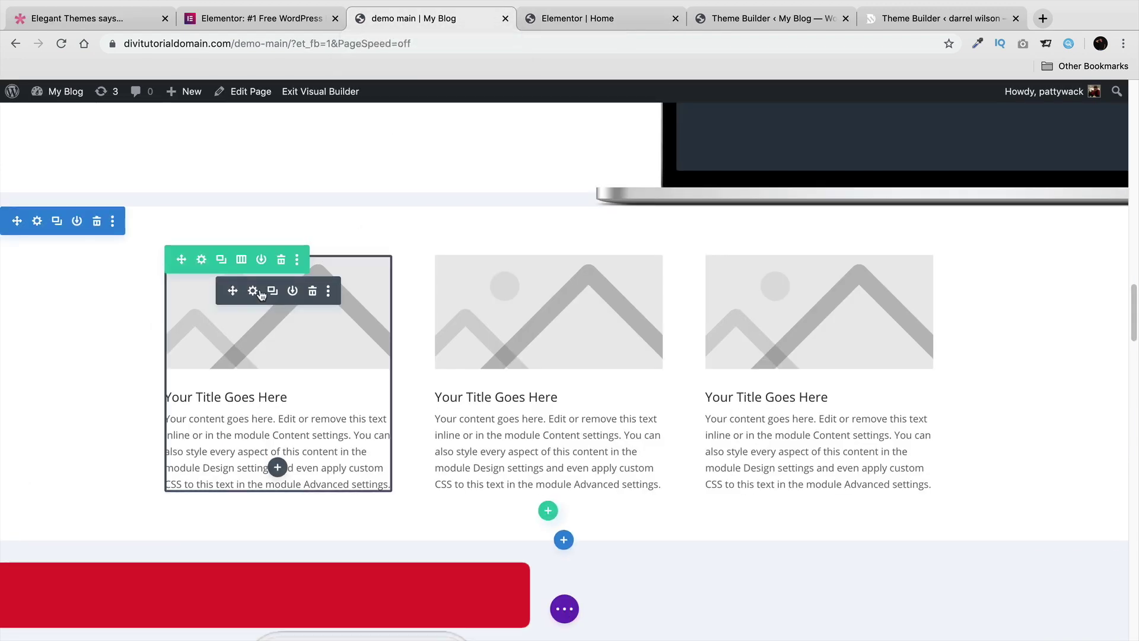
mouse_move(333, 241)
left_mouse_down()
mouse_move(331, 282)
mouse_move(330, 254)
left_mouse_up()
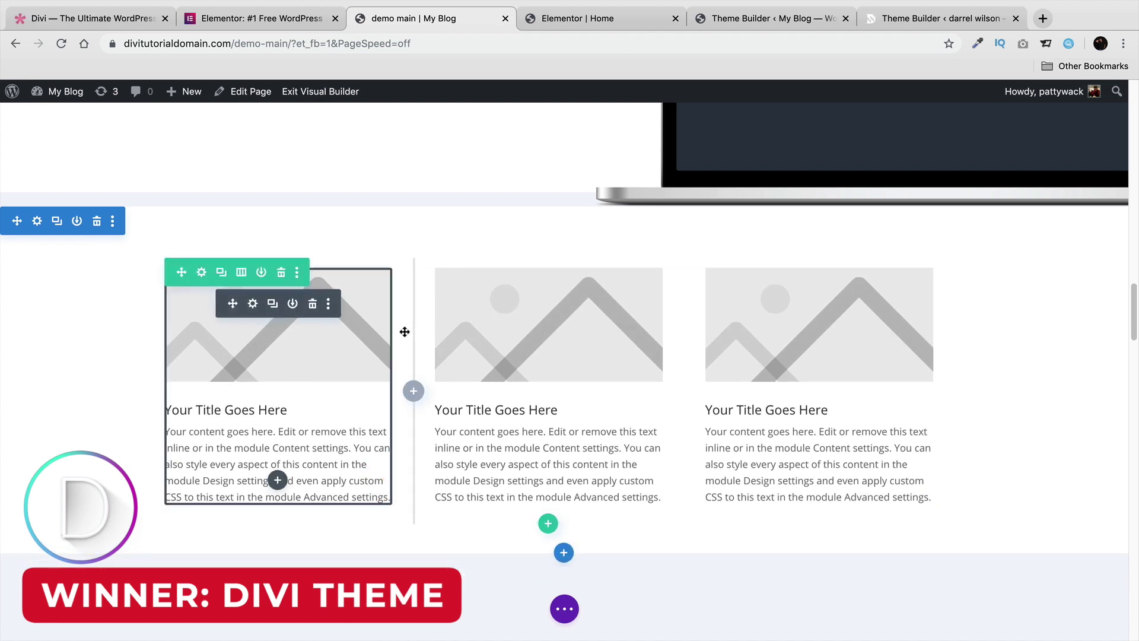
left_click_drag(404, 331, 381, 330)
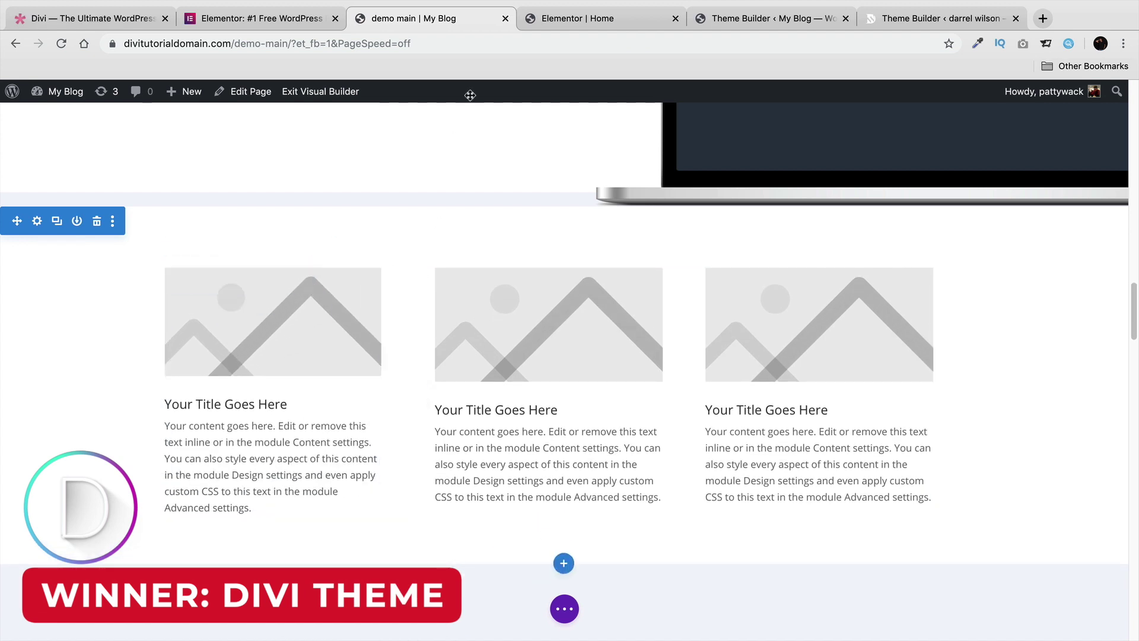
left_click(599, 18)
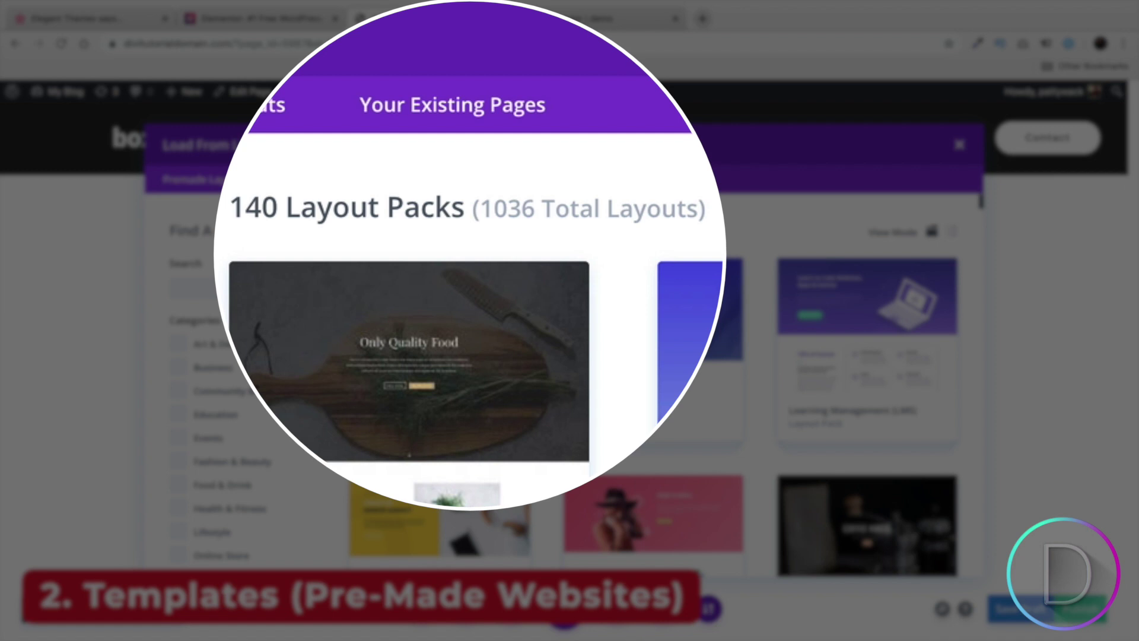
- In Divi's premade layout library, open the Agency layout pack and look through its description and included page layouts
scroll(591, 307, "down", 2)
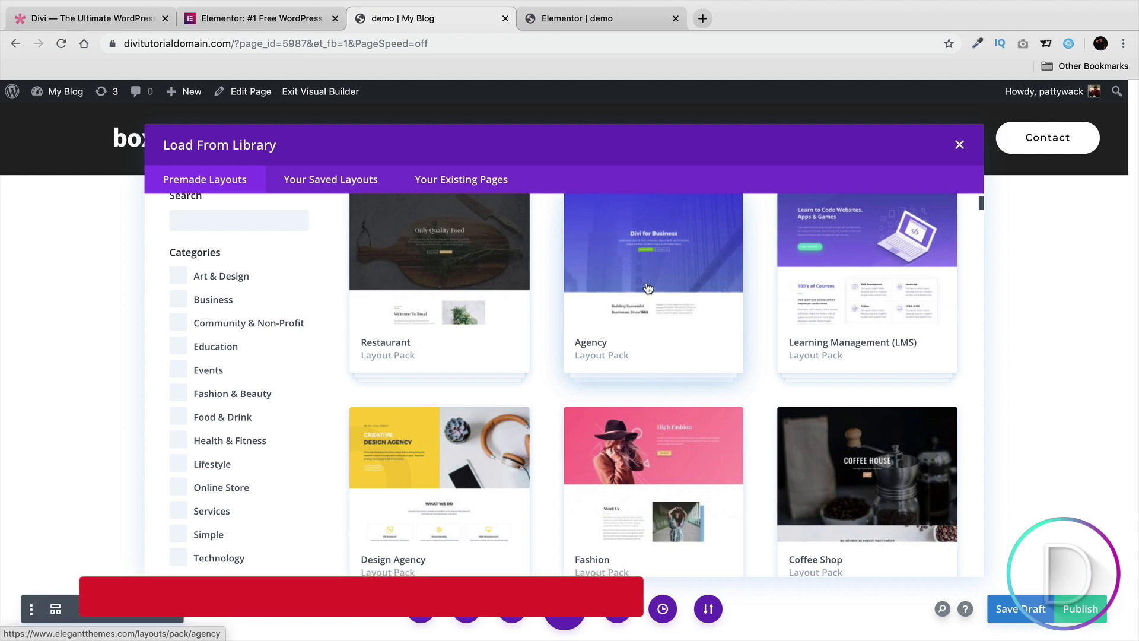
left_click(646, 293)
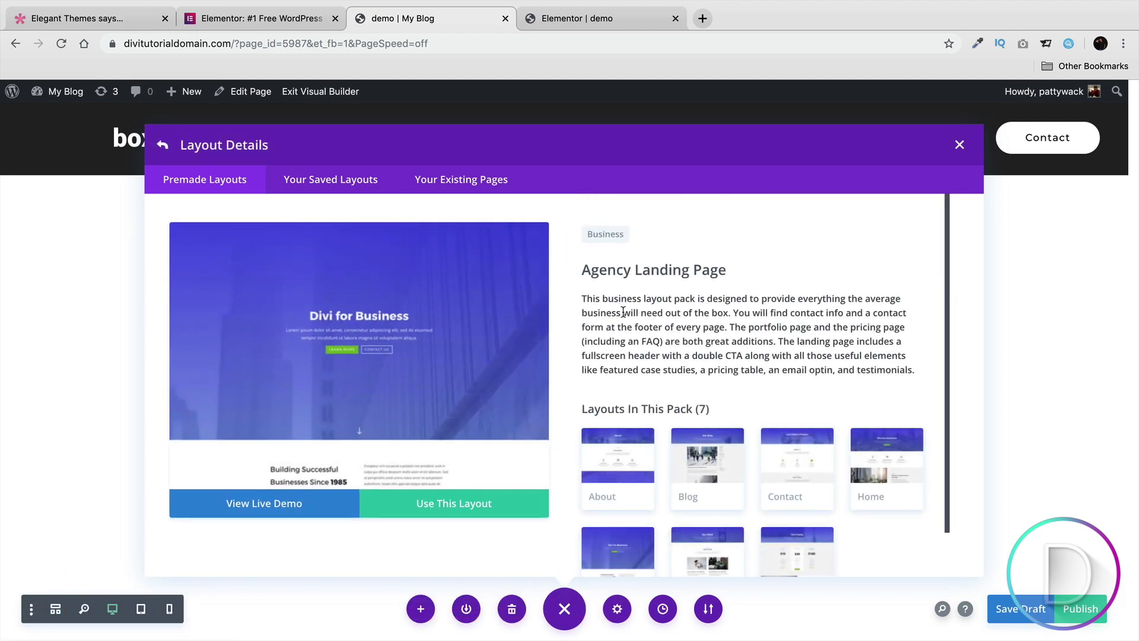
scroll(623, 306, "down", 1)
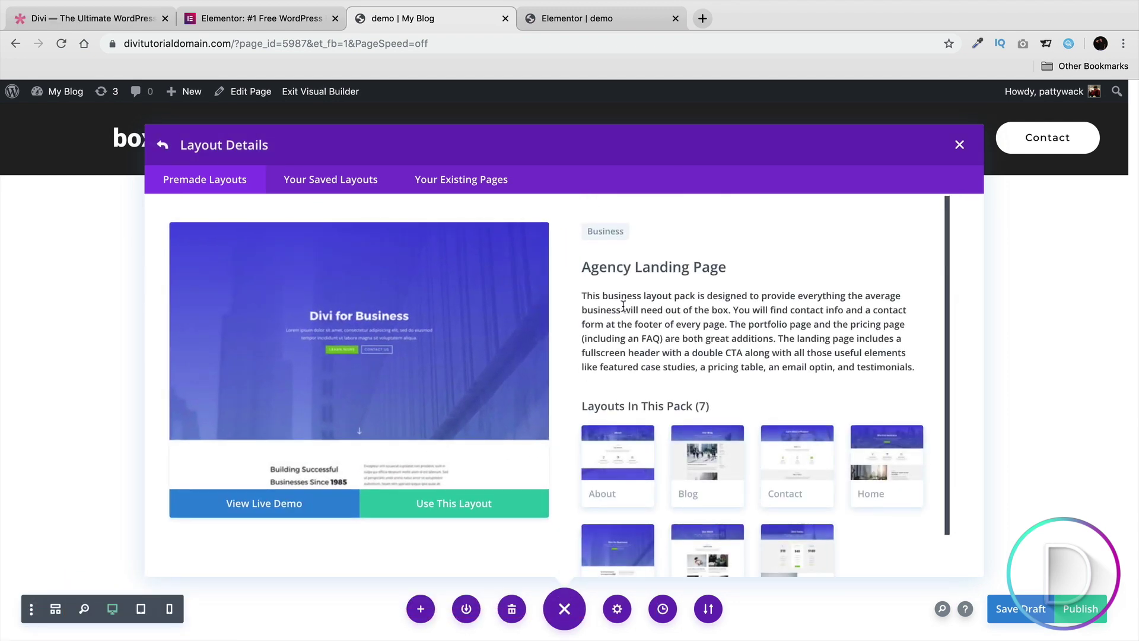
scroll(622, 302, "down", 3)
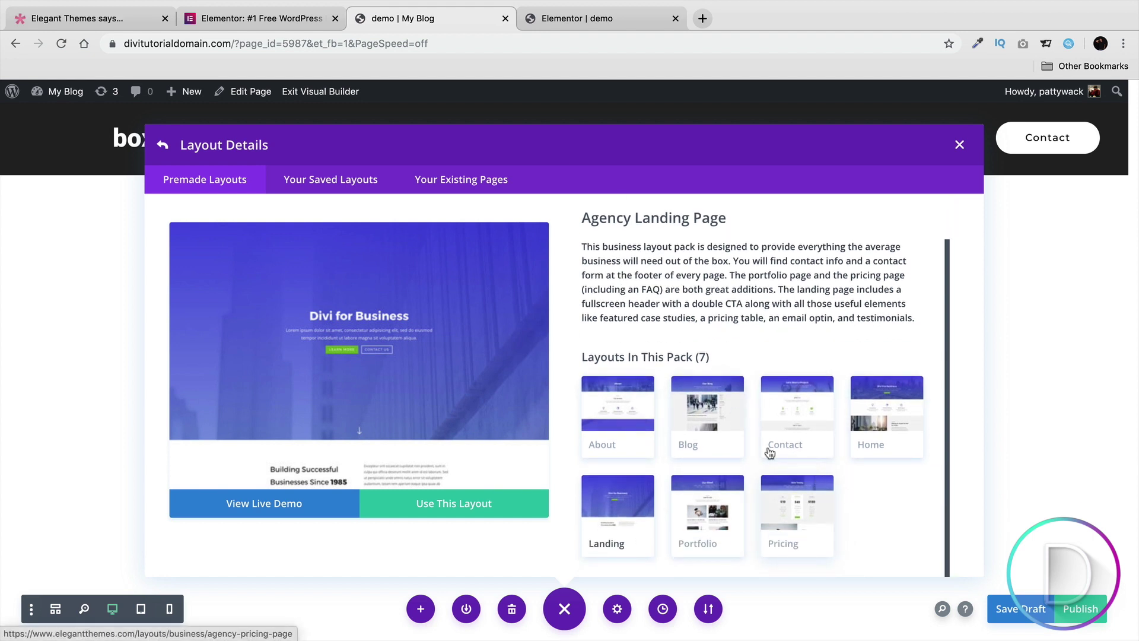
- Go back to the layout library, open the Restaurant layout pack and preview its About page layout
left_click(163, 145)
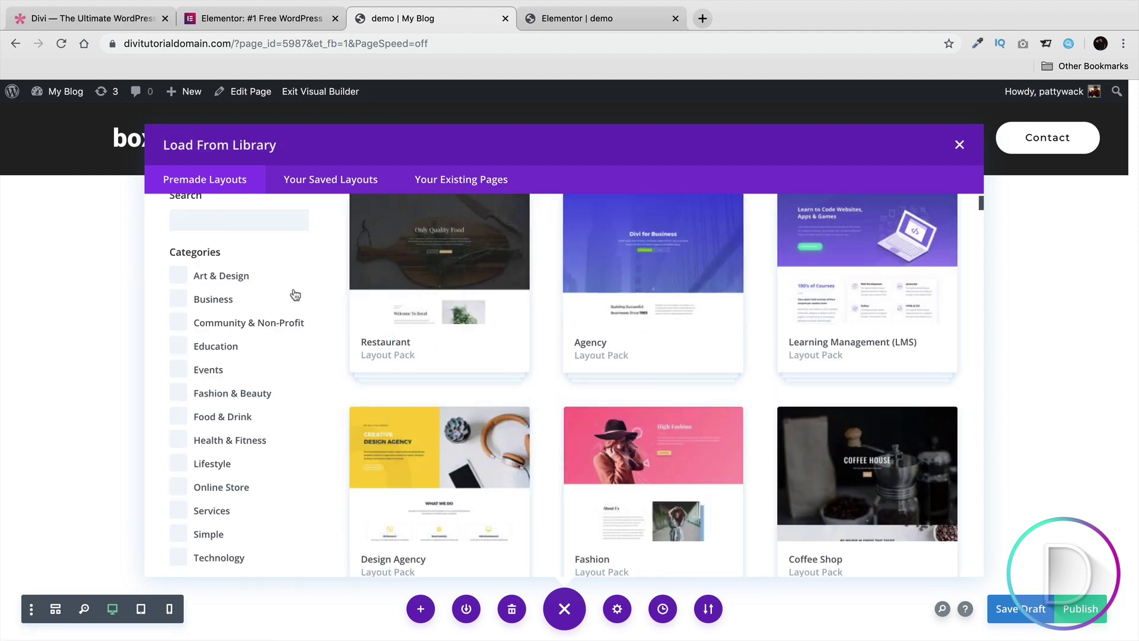
scroll(333, 308, "up", 1)
left_click(376, 270)
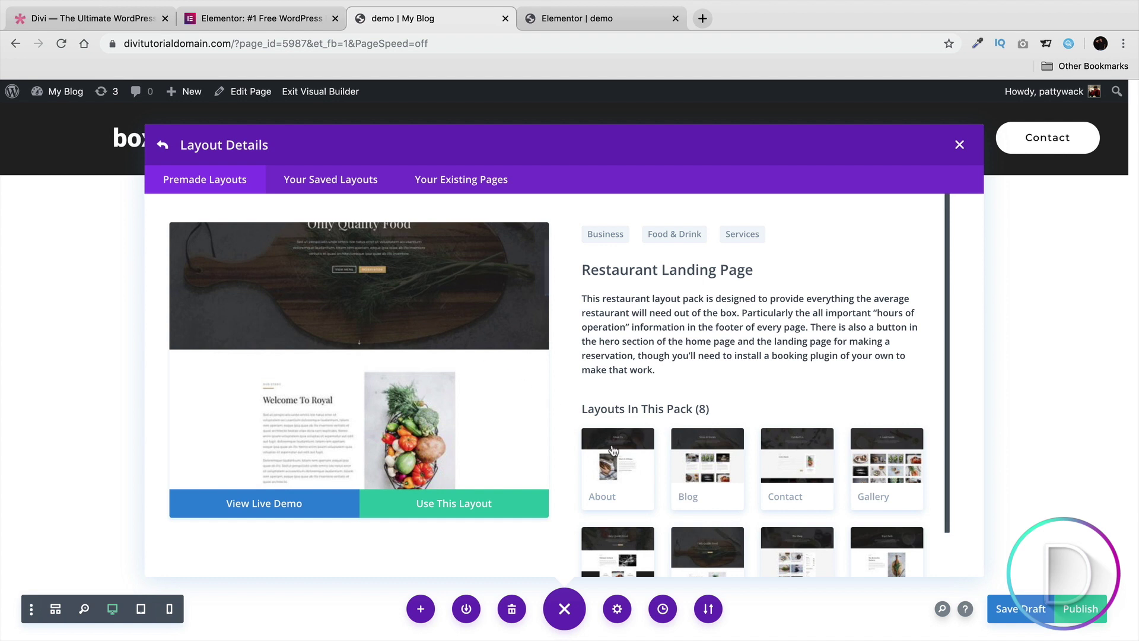
left_click(634, 467)
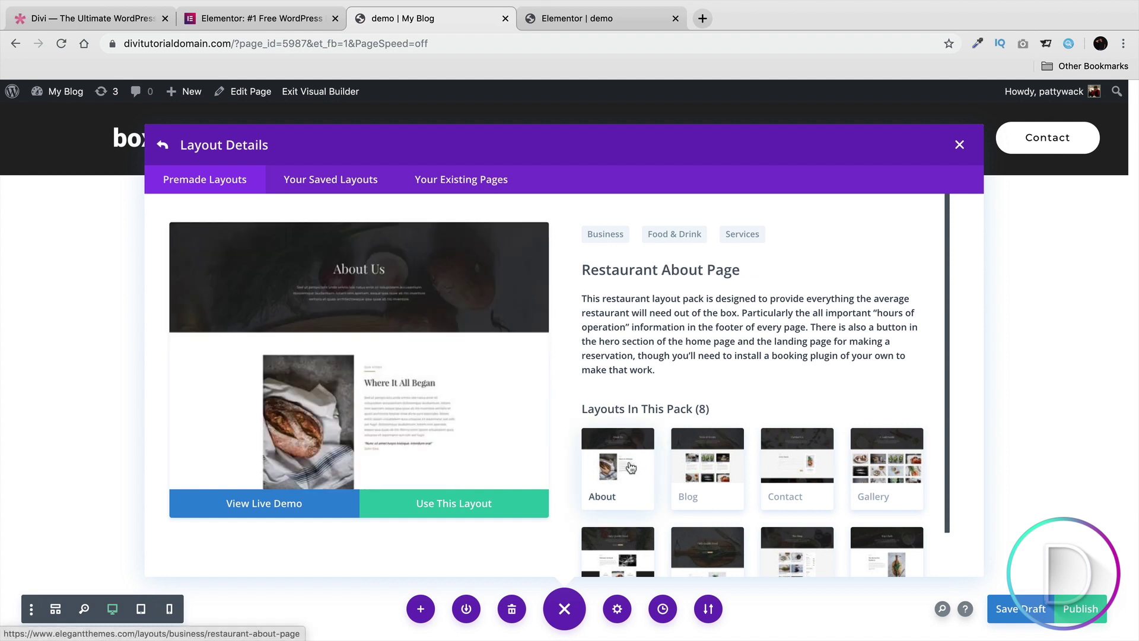
- Select the Restaurant pack's Contact page layout, open its live demo and look through the page
left_click(785, 465)
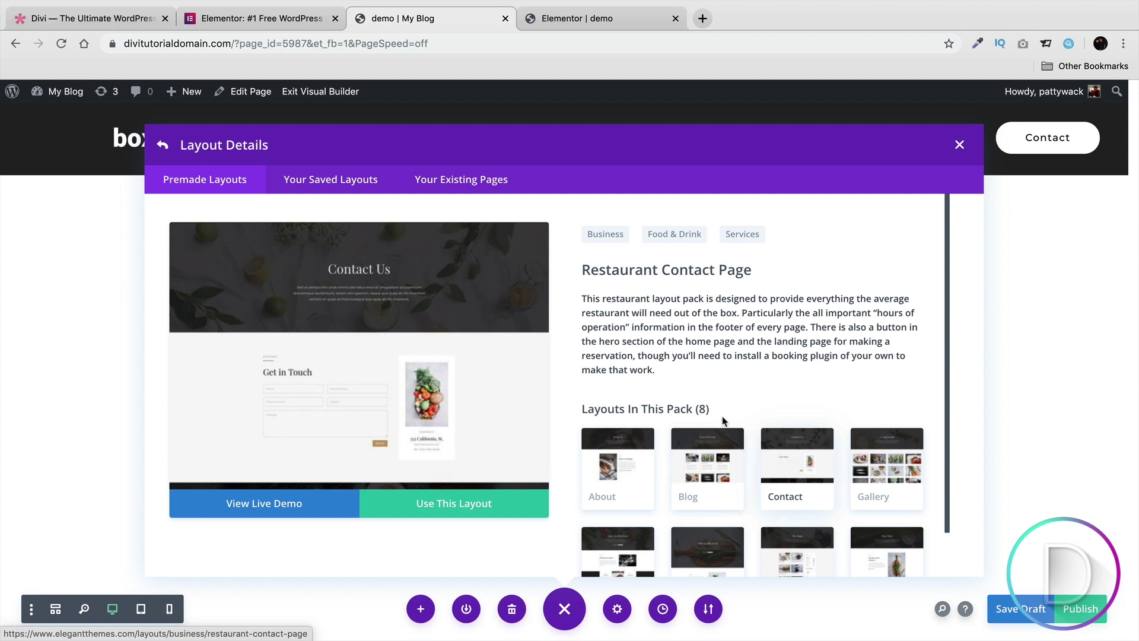
left_click(256, 505)
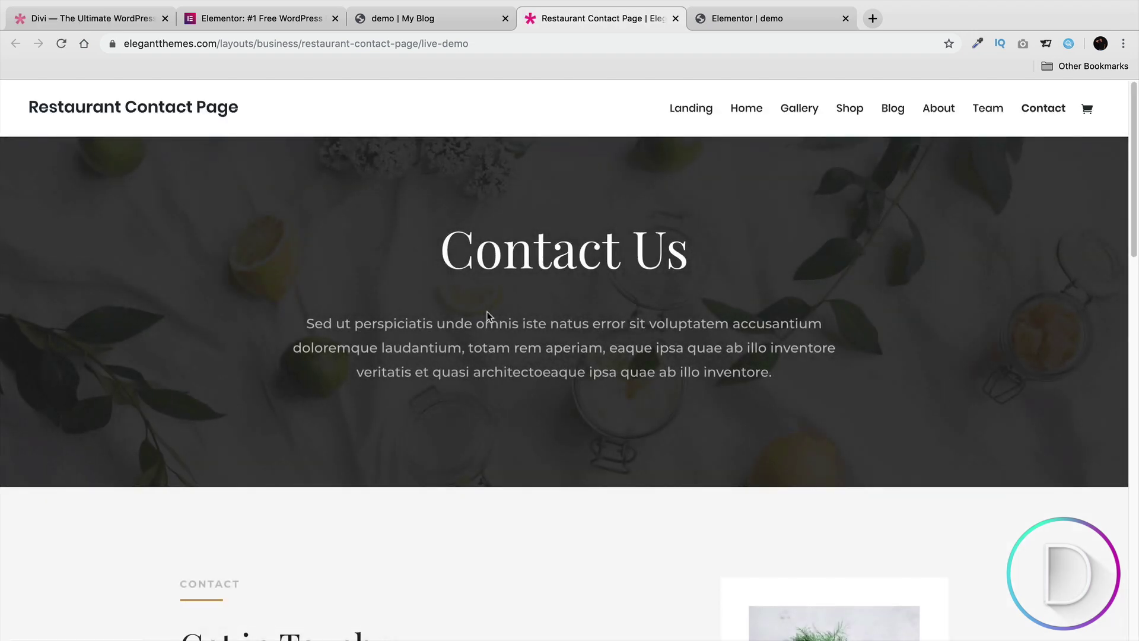
scroll(488, 316, "down", 9)
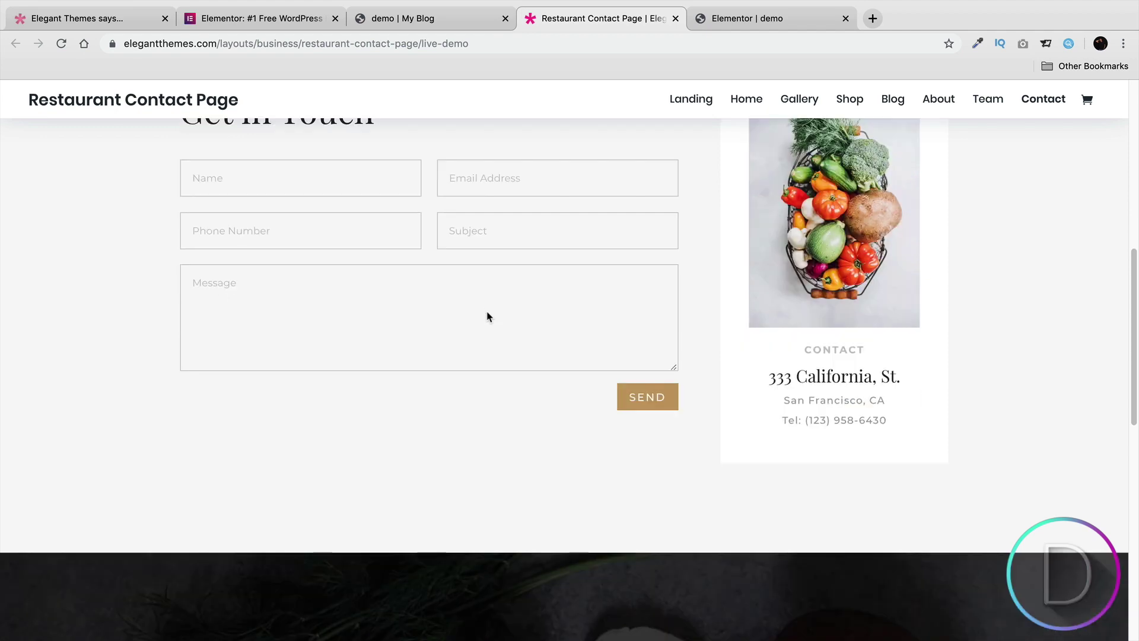
scroll(488, 315, "down", 10)
- Return to the Divi layout library, search for "bank" and open the Bank Home Page layout's details
key("ctrl+shift+Tab")
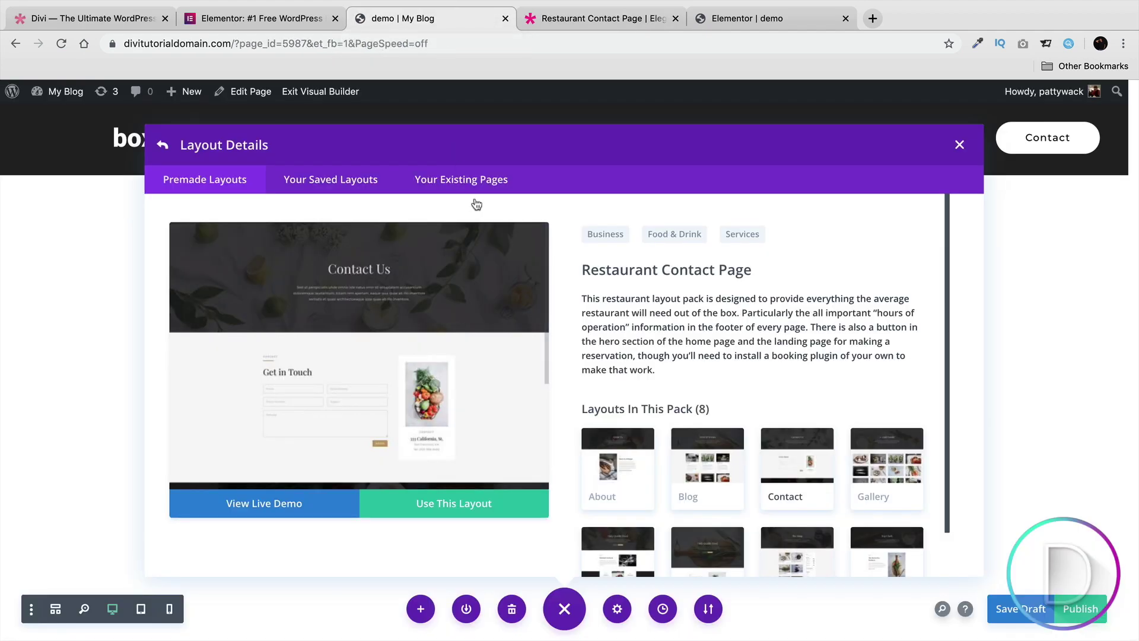
left_click(164, 145)
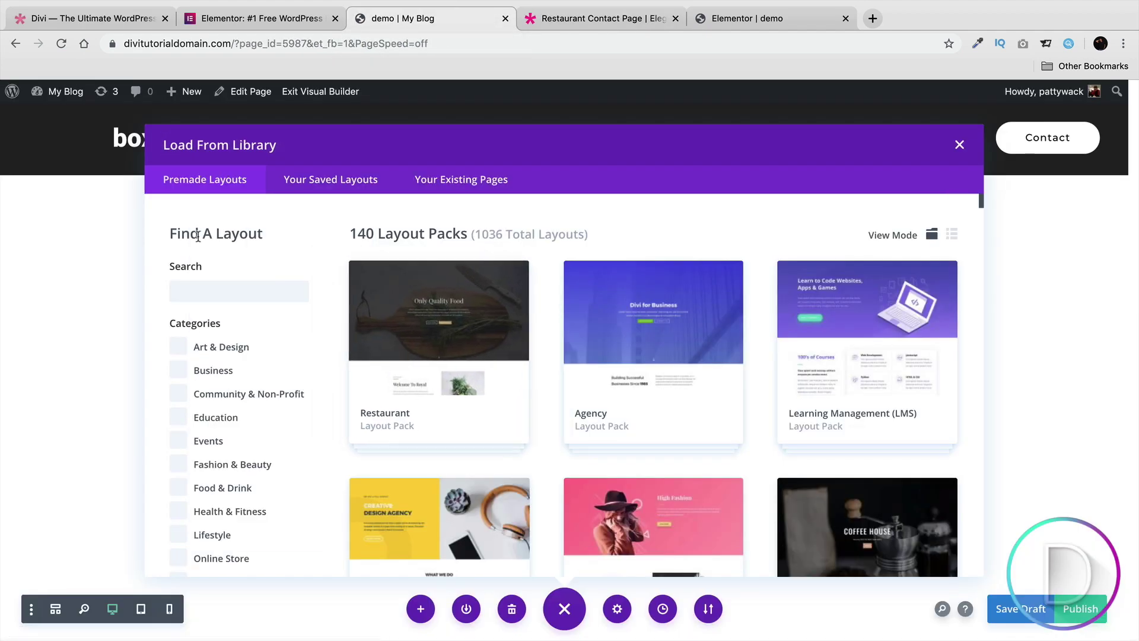
left_click(231, 292)
scroll(371, 330, "down", 8)
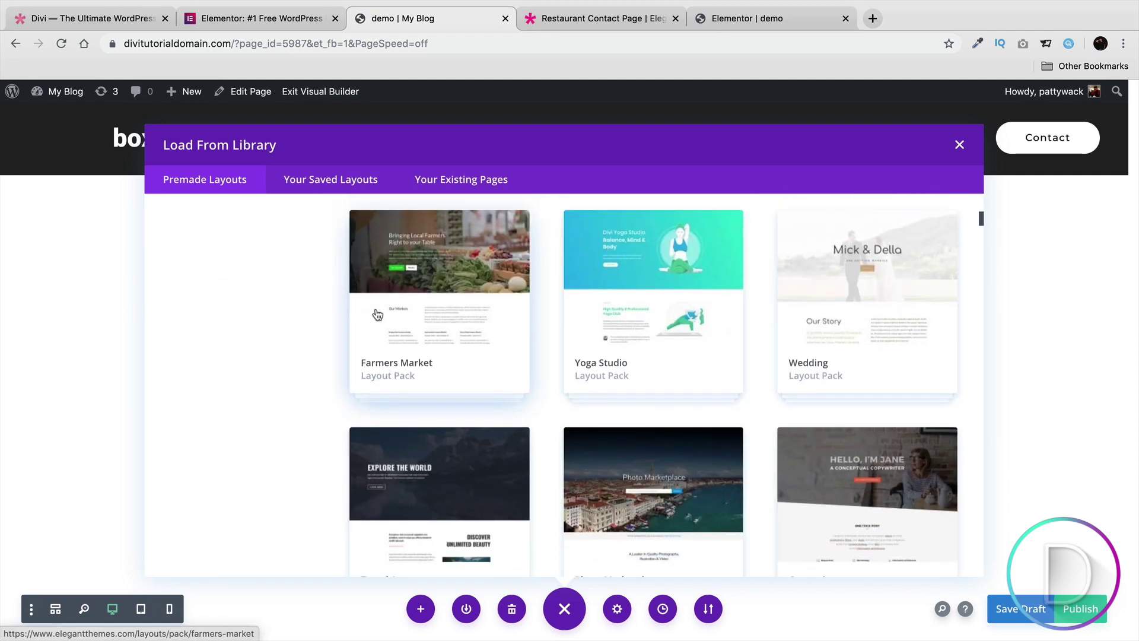
scroll(383, 325, "up", 2)
scroll(383, 325, "up", 5)
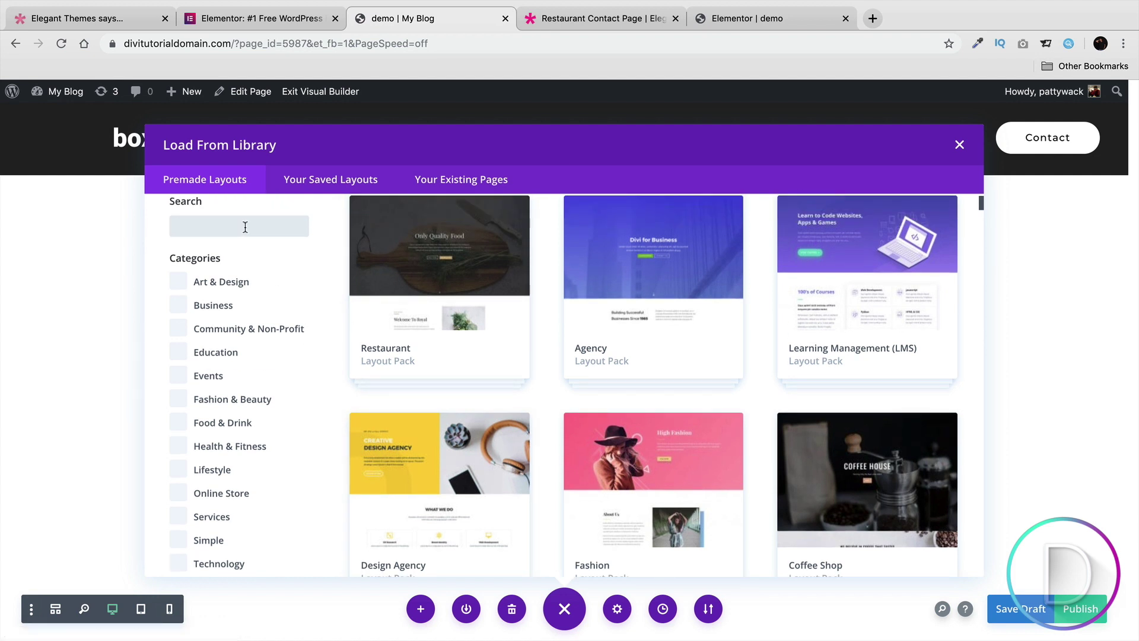
type("ank")
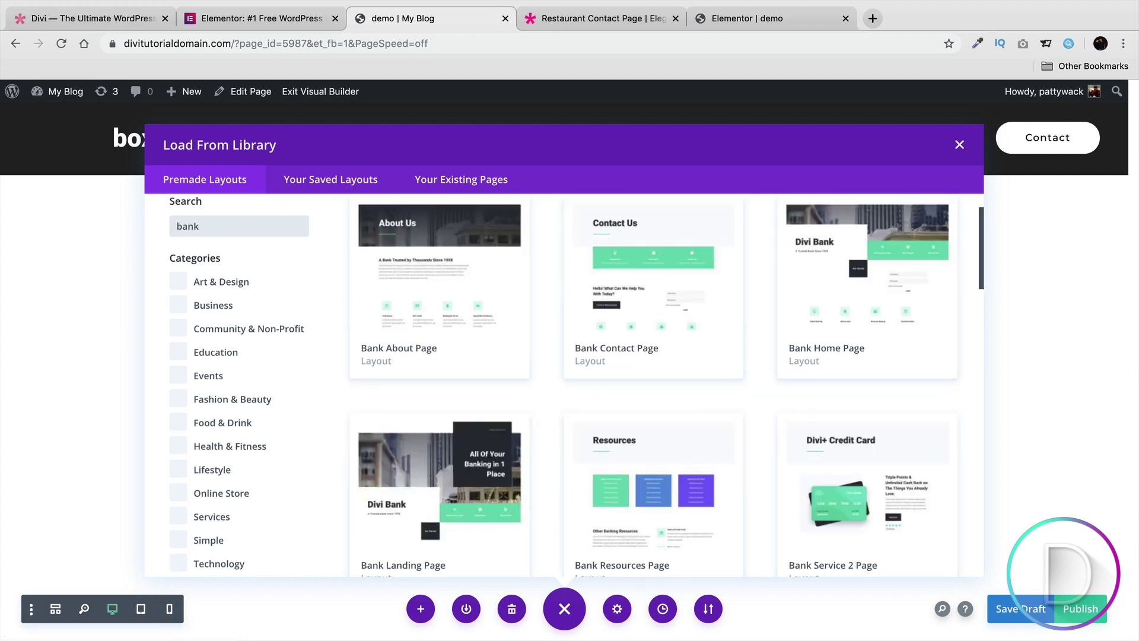
left_click(836, 285)
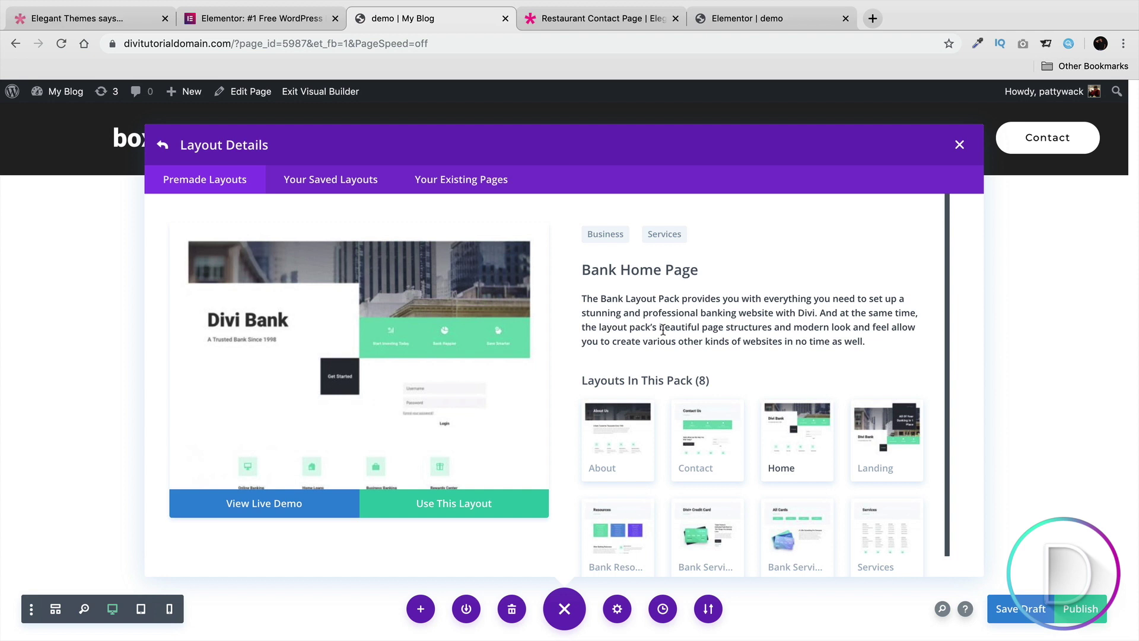
- Open the Bank Home Page live demo and examine its sections from the hero area to the closing call to action
left_click(301, 505)
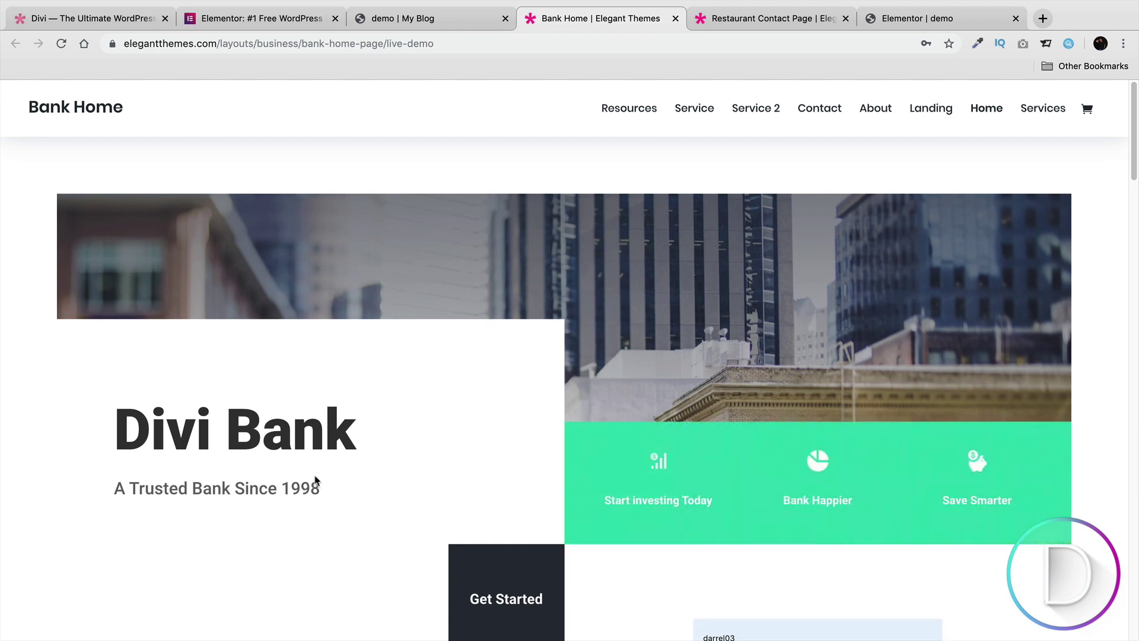
scroll(315, 472, "down", 10)
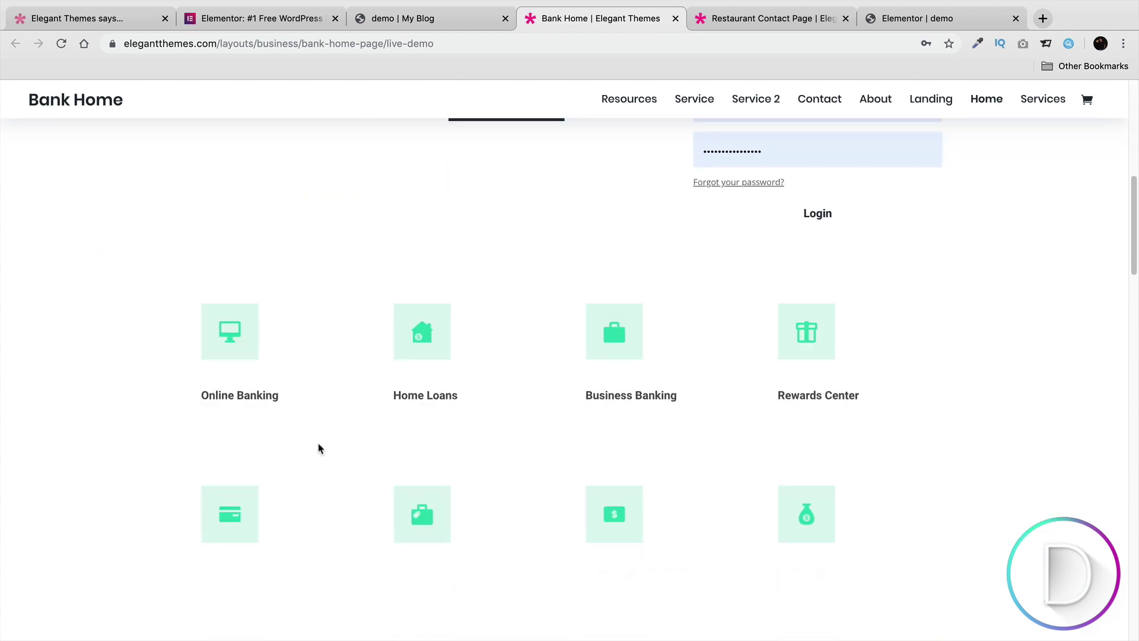
scroll(319, 448, "down", 6)
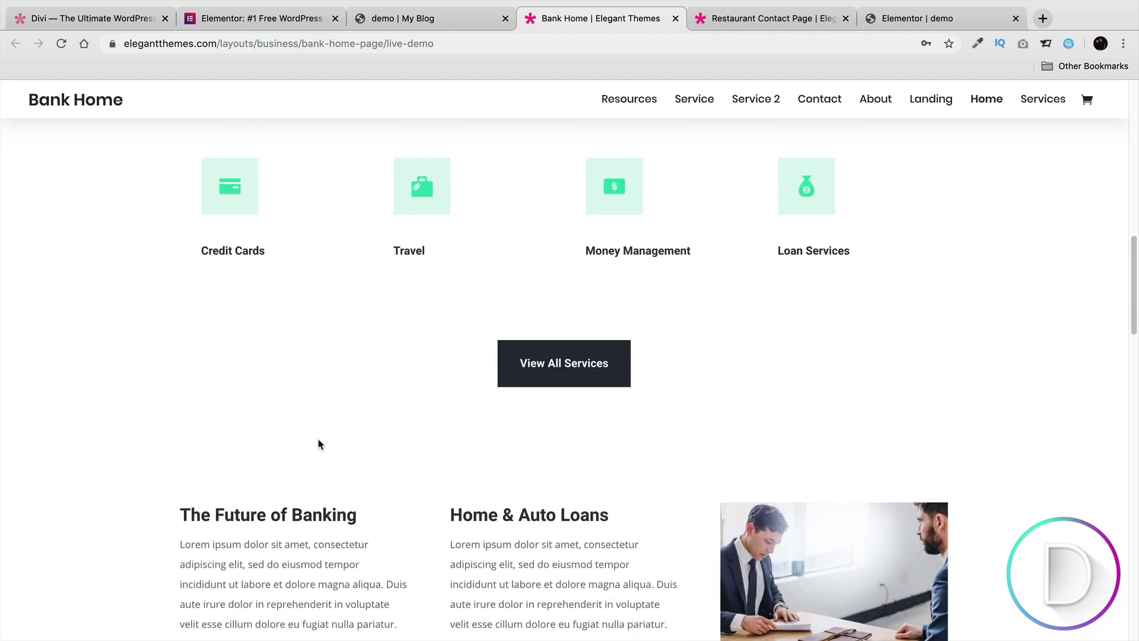
scroll(318, 444, "down", 9)
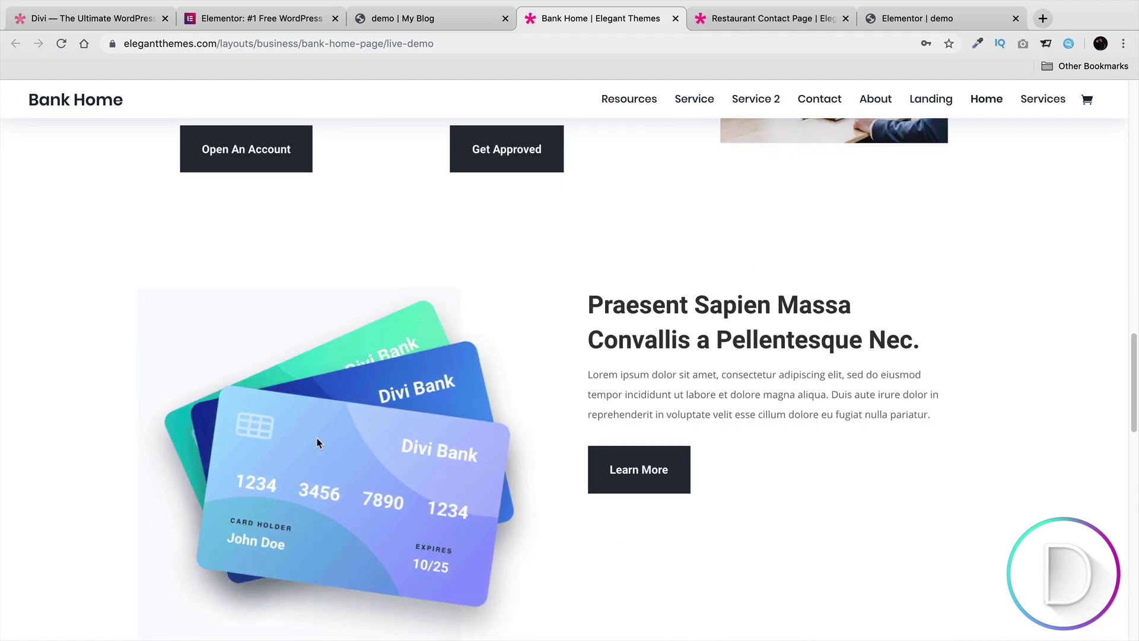
scroll(318, 440, "down", 9)
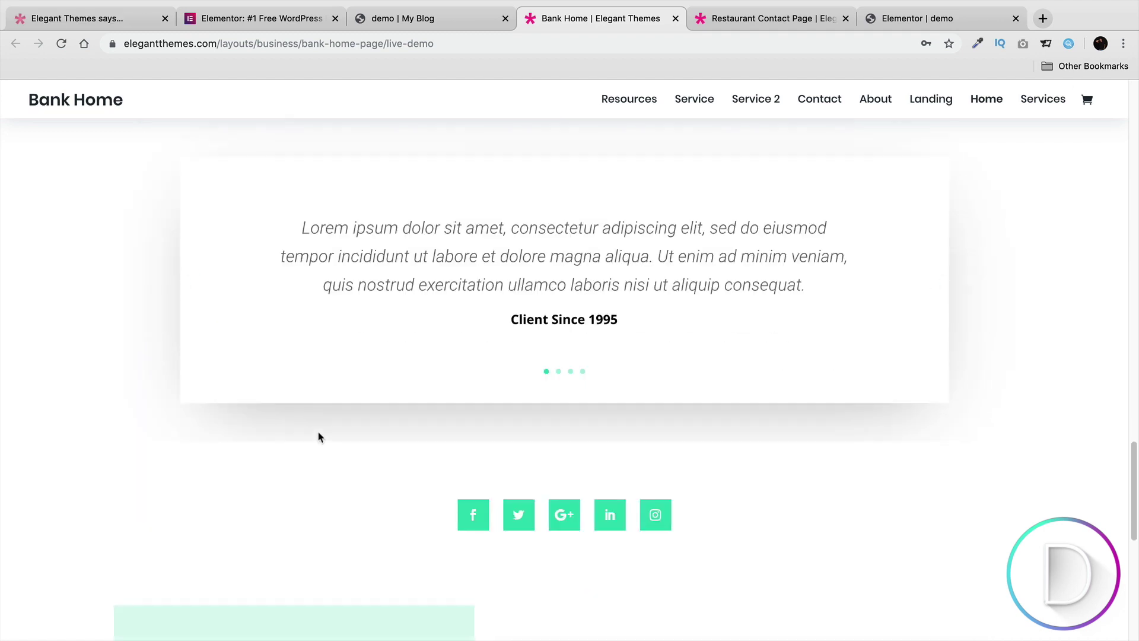
scroll(318, 438, "down", 7)
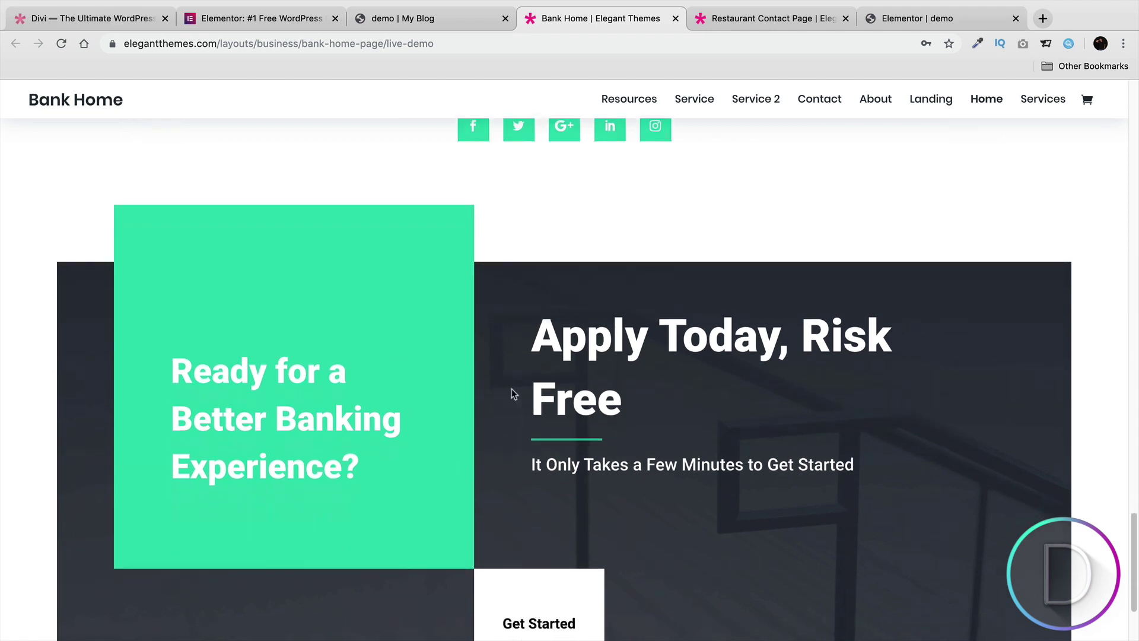
scroll(617, 444, "down", 3)
scroll(610, 445, "up", 9)
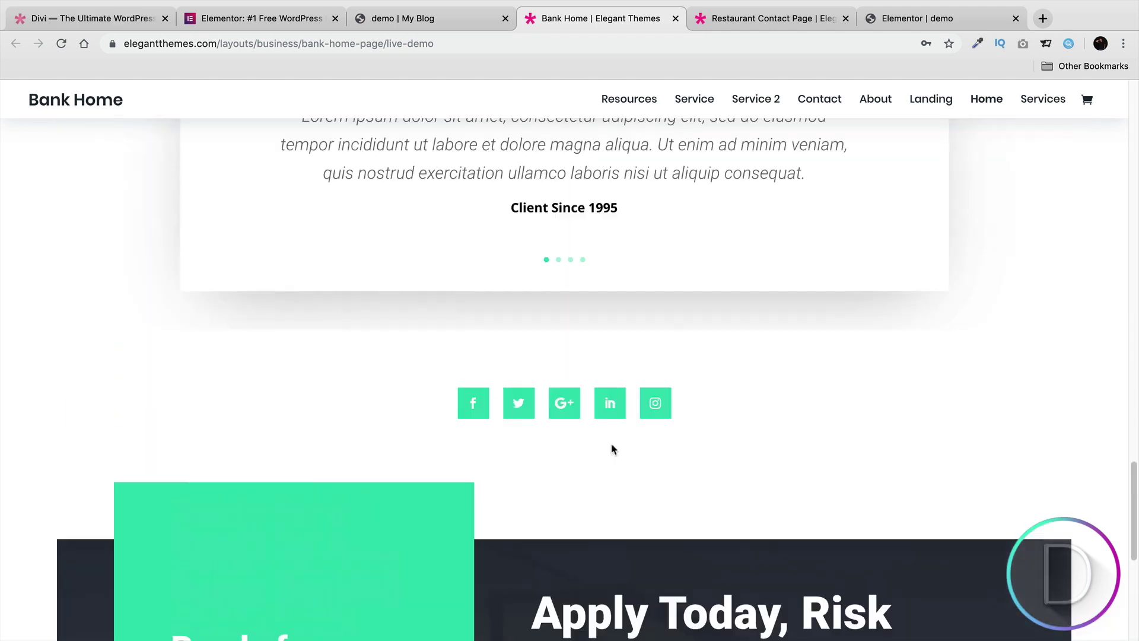
scroll(611, 454, "up", 15)
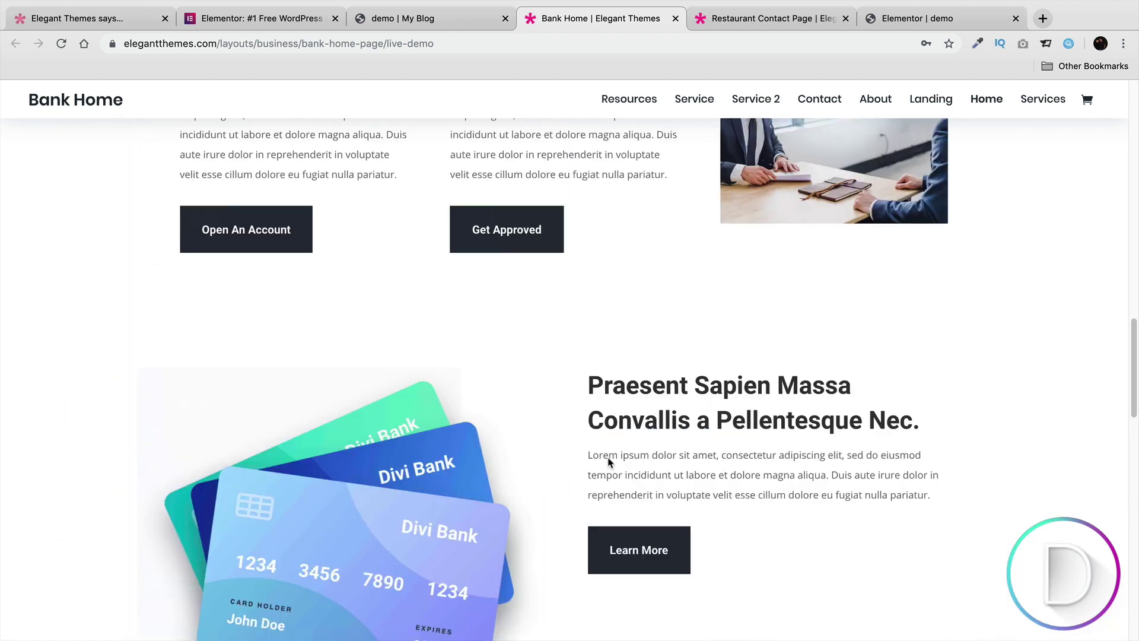
scroll(608, 462, "up", 10)
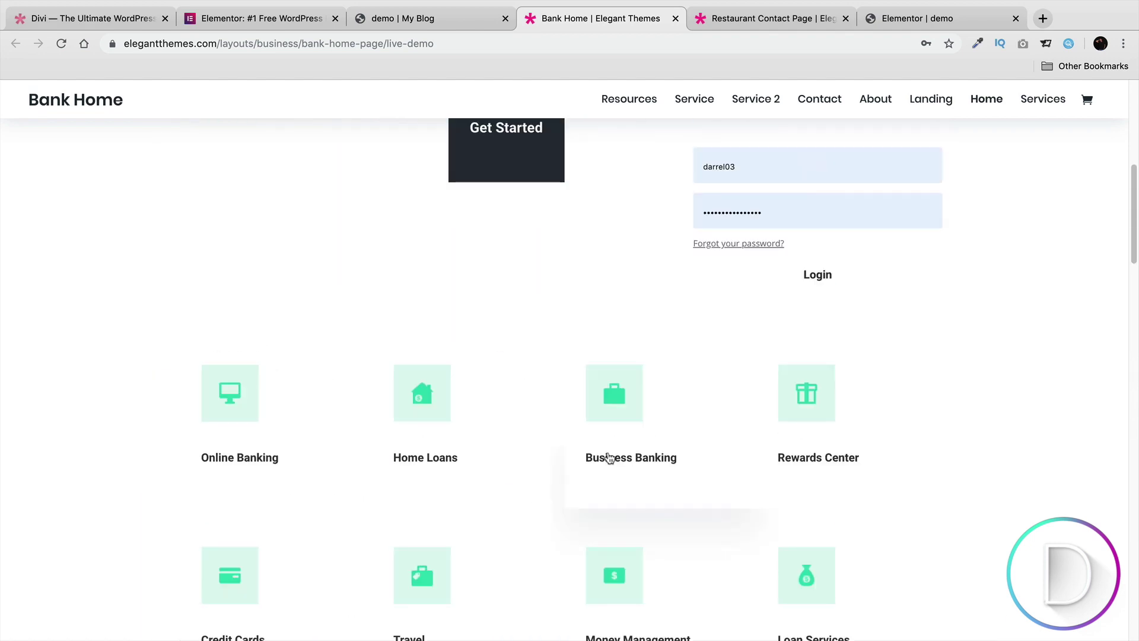
- Go back to the Divi layout library, clear the bank search and browse the full range of premade layout packs
left_click(439, 18)
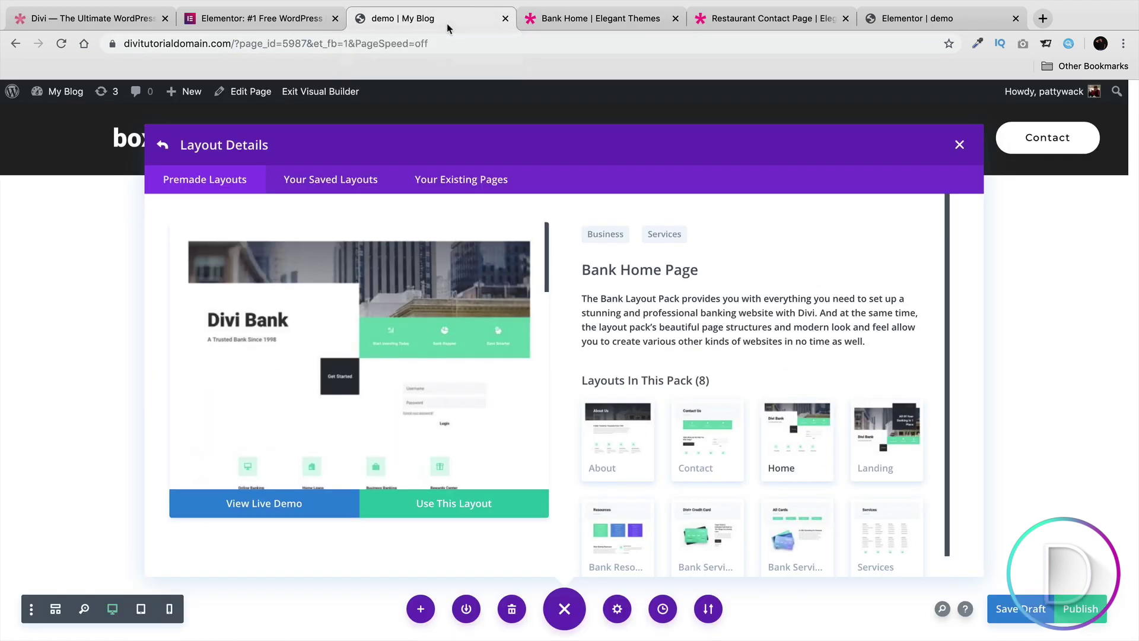
left_click(159, 144)
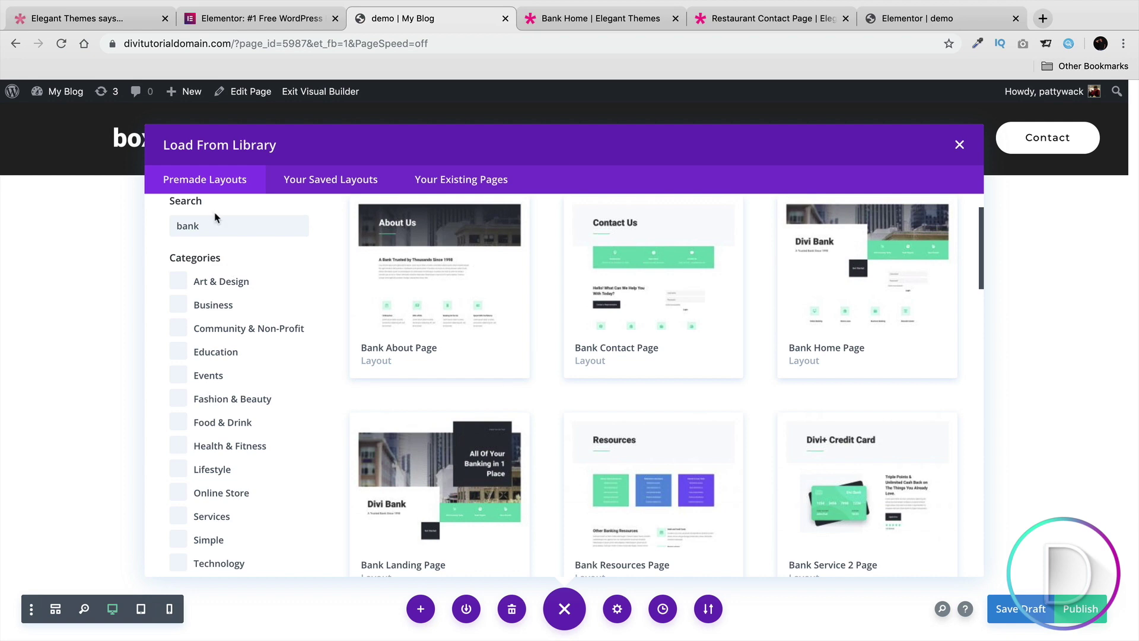
scroll(403, 338, "down", 8)
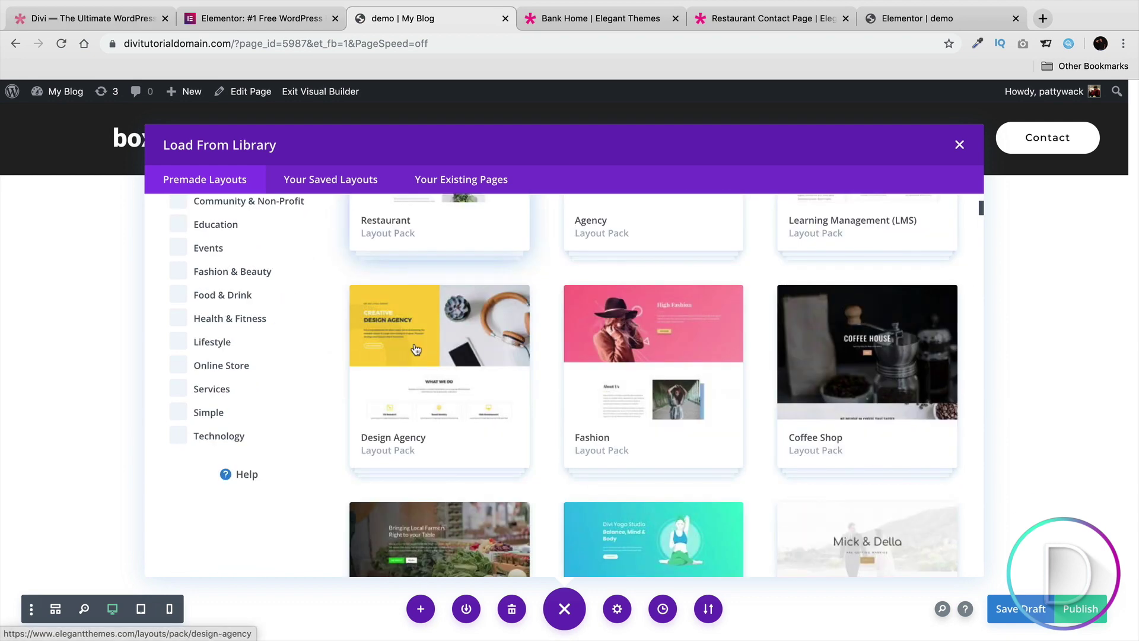
scroll(416, 347, "down", 10)
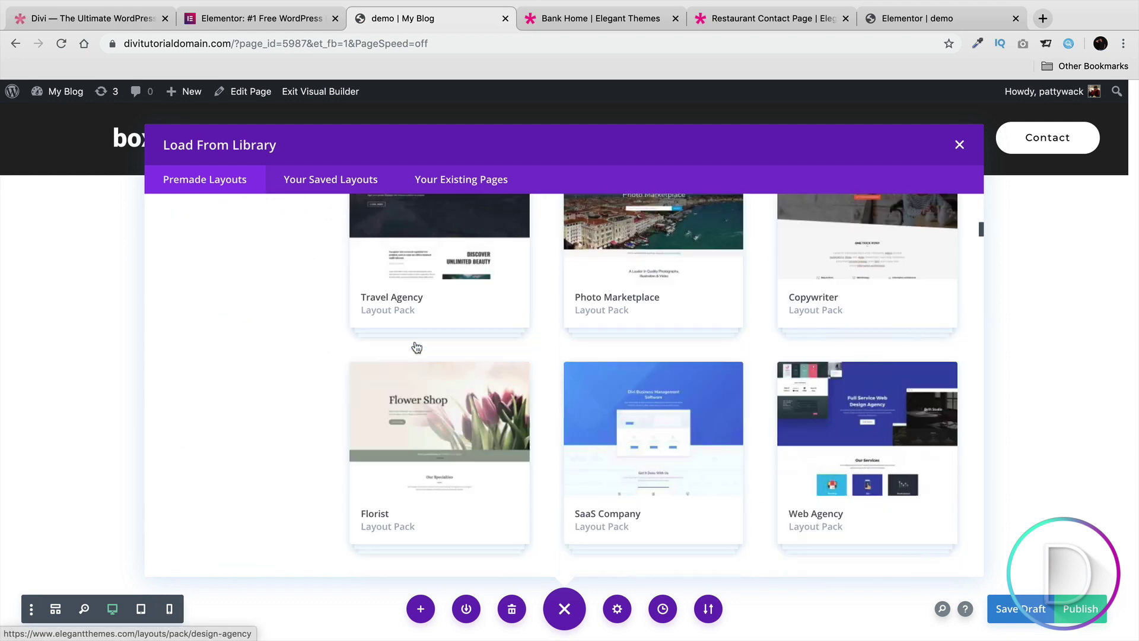
scroll(416, 347, "down", 3)
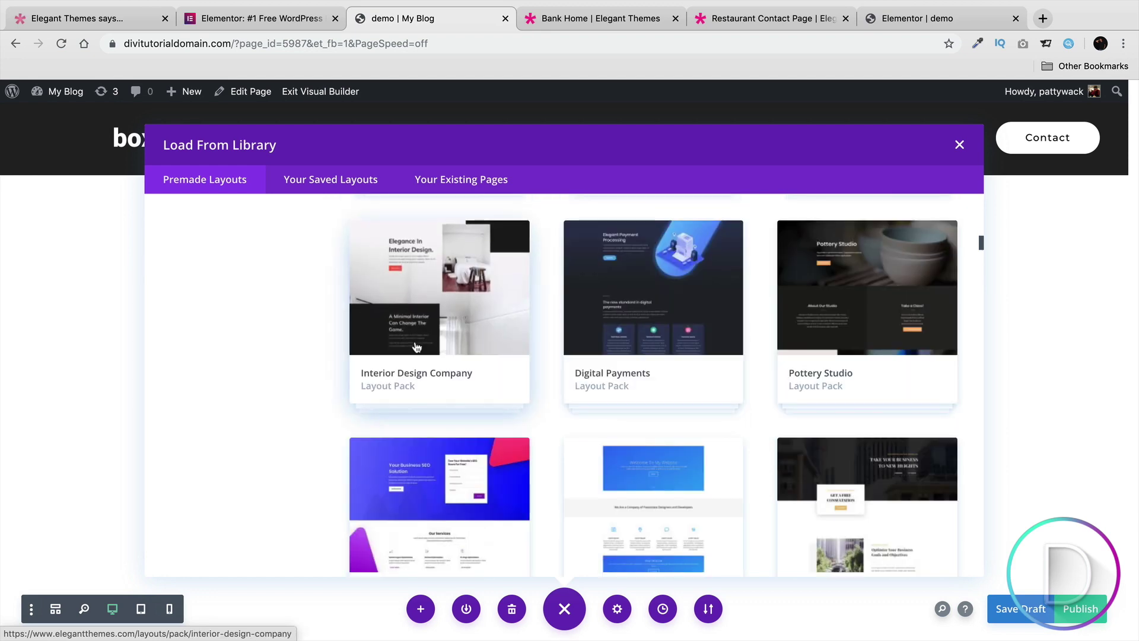
scroll(416, 347, "down", 2)
scroll(417, 347, "down", 3)
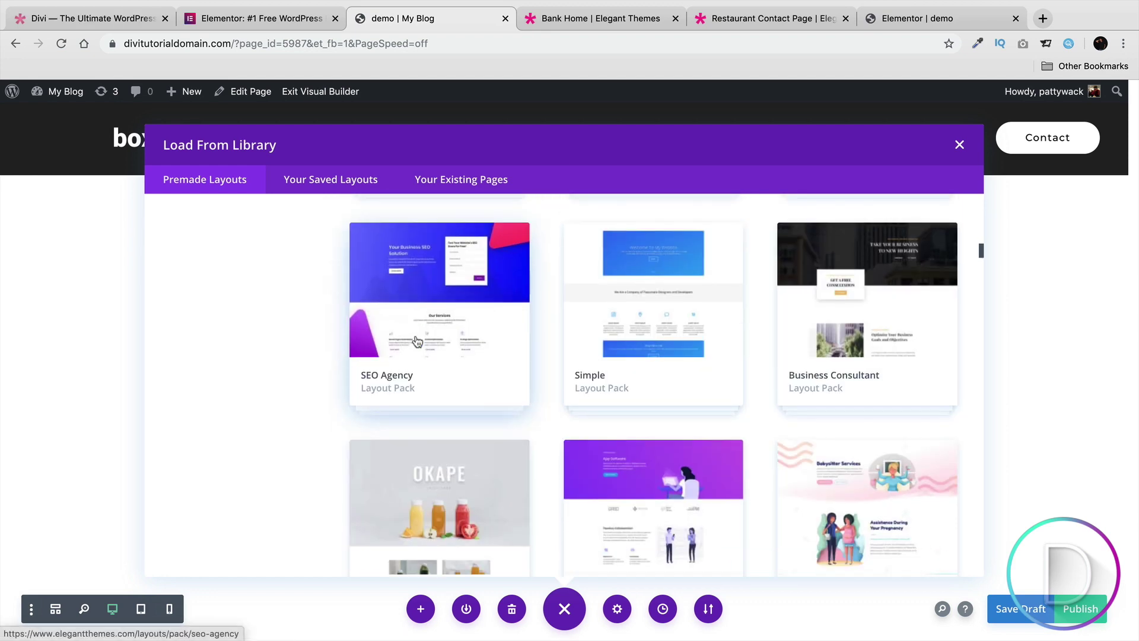
scroll(420, 323, "down", 3)
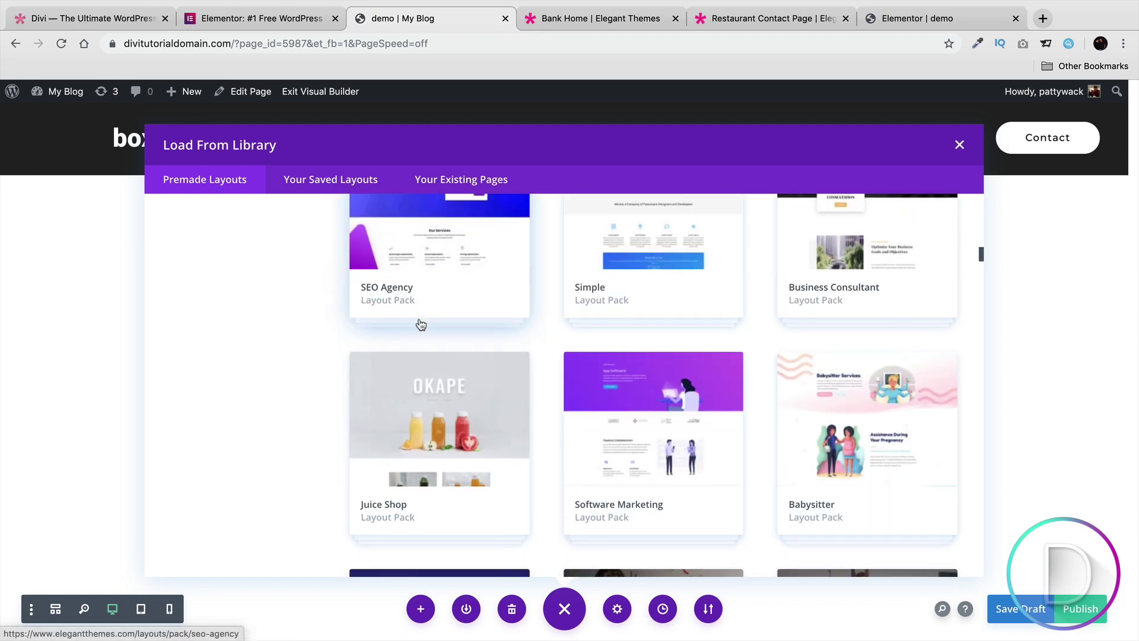
scroll(421, 308, "down", 2)
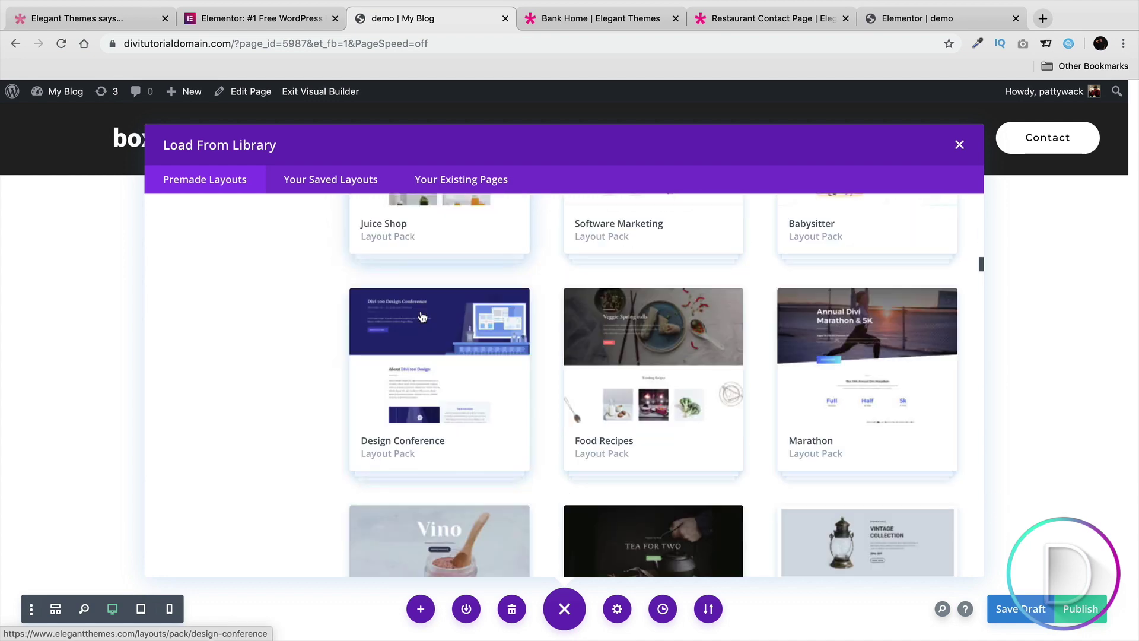
scroll(425, 312, "down", 1)
scroll(426, 314, "down", 1)
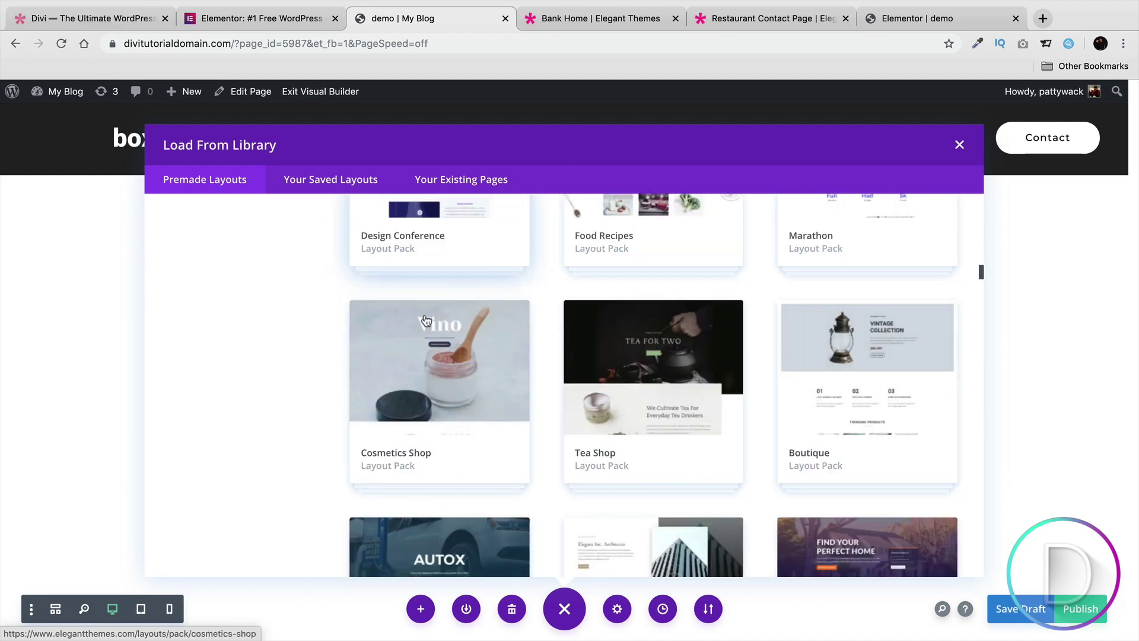
scroll(425, 319, "down", 2)
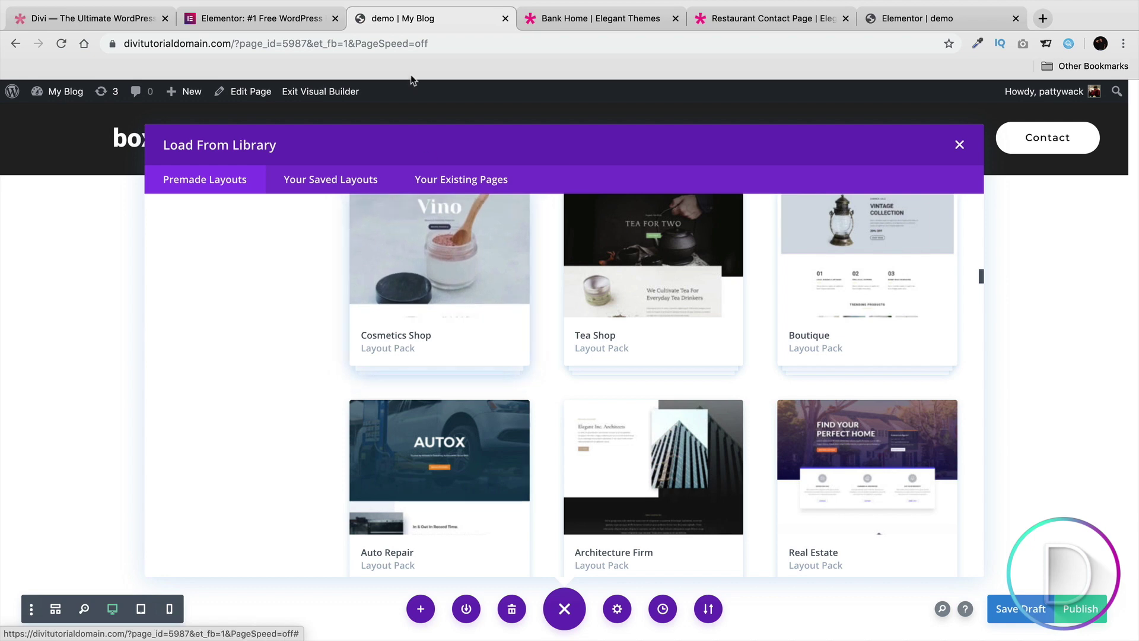
- Switch to the Elementor page, open its template library and browse the page templates, including the Pro ones
left_click(922, 18)
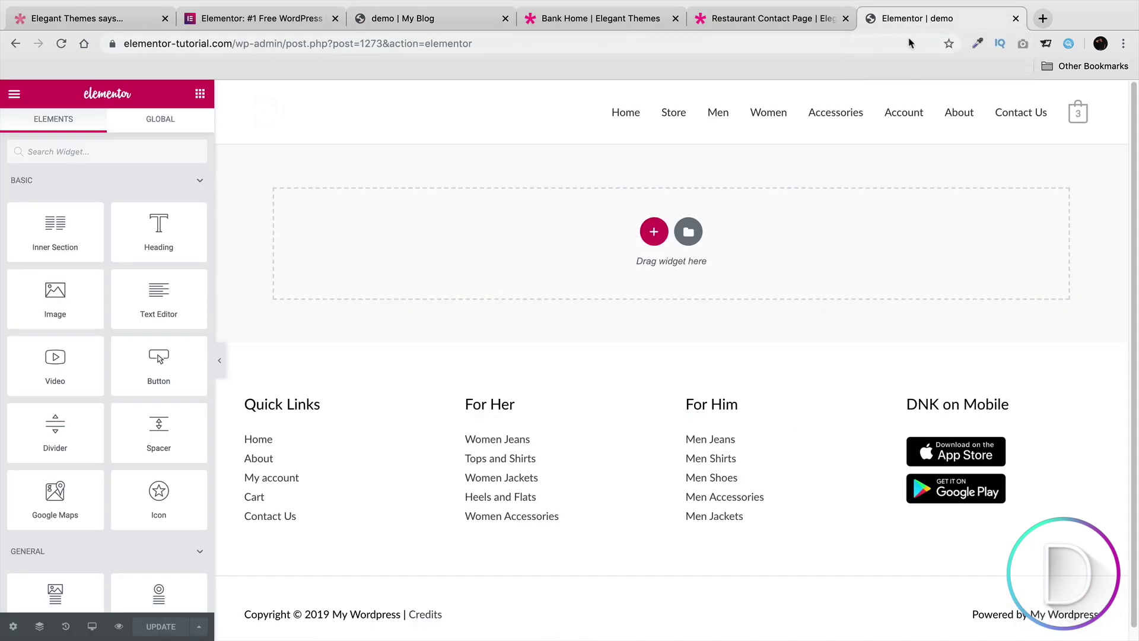
left_click(689, 232)
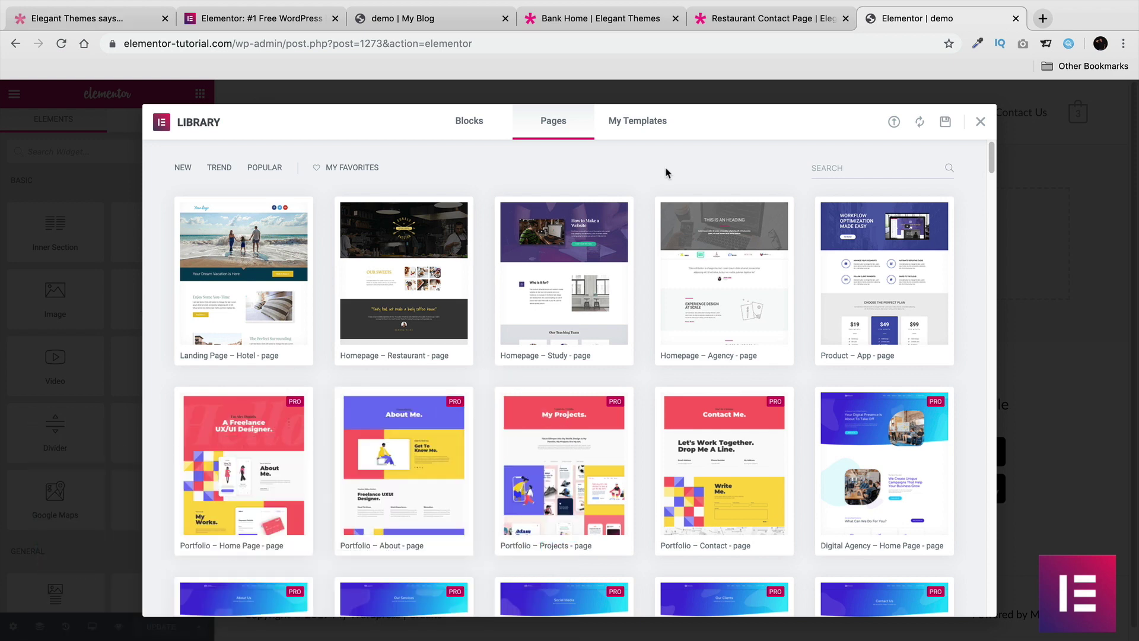
scroll(663, 160, "down", 1)
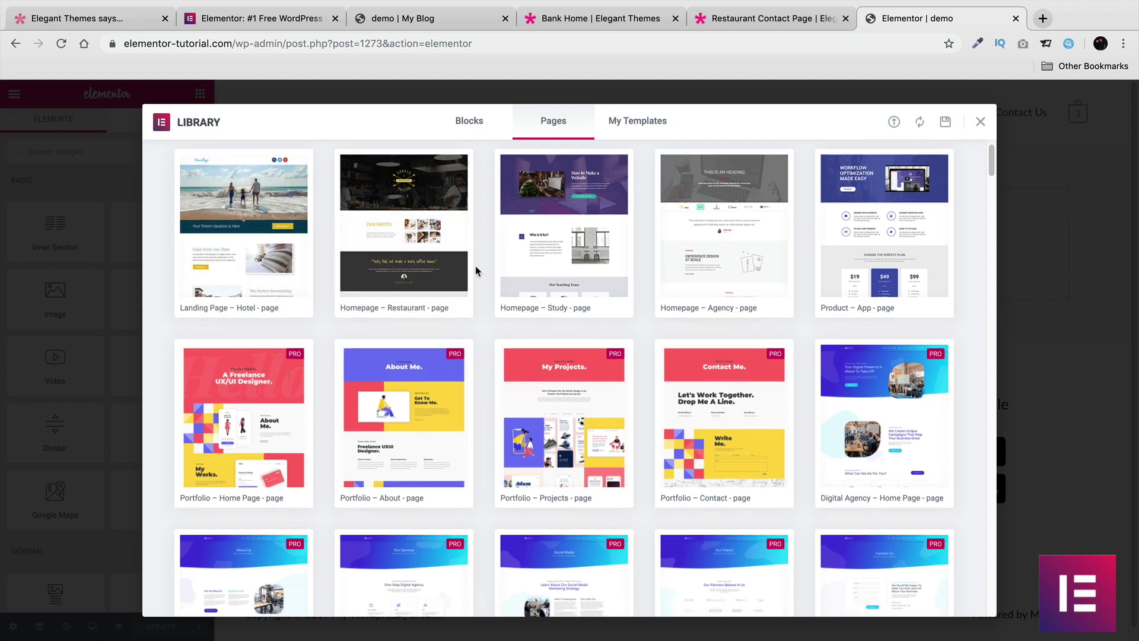
scroll(476, 275, "down", 1)
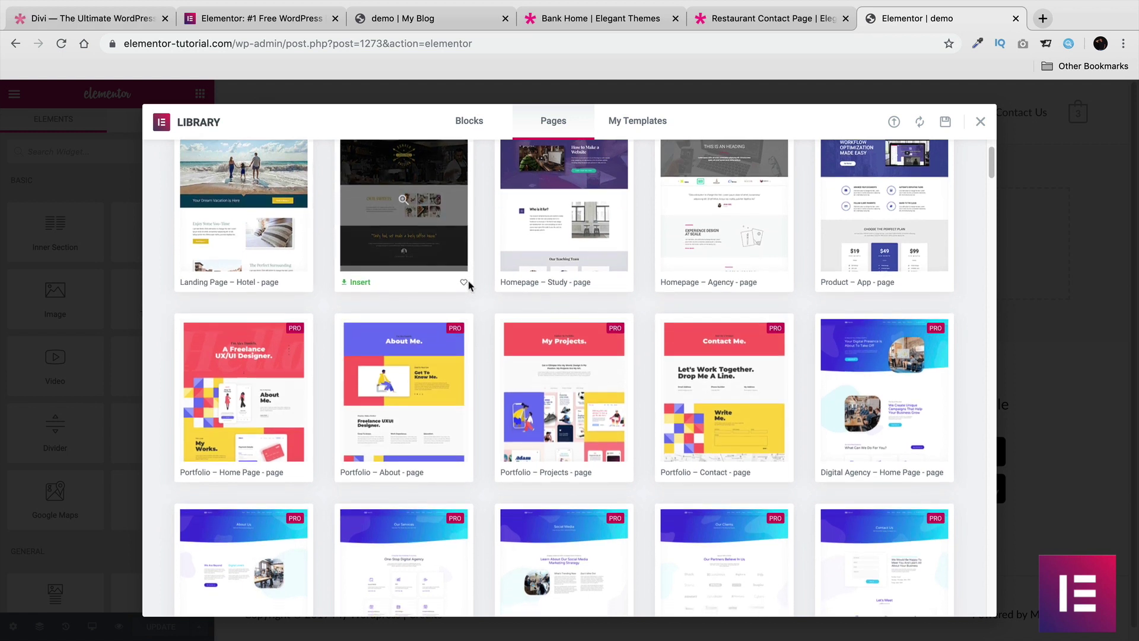
scroll(470, 282, "down", 2)
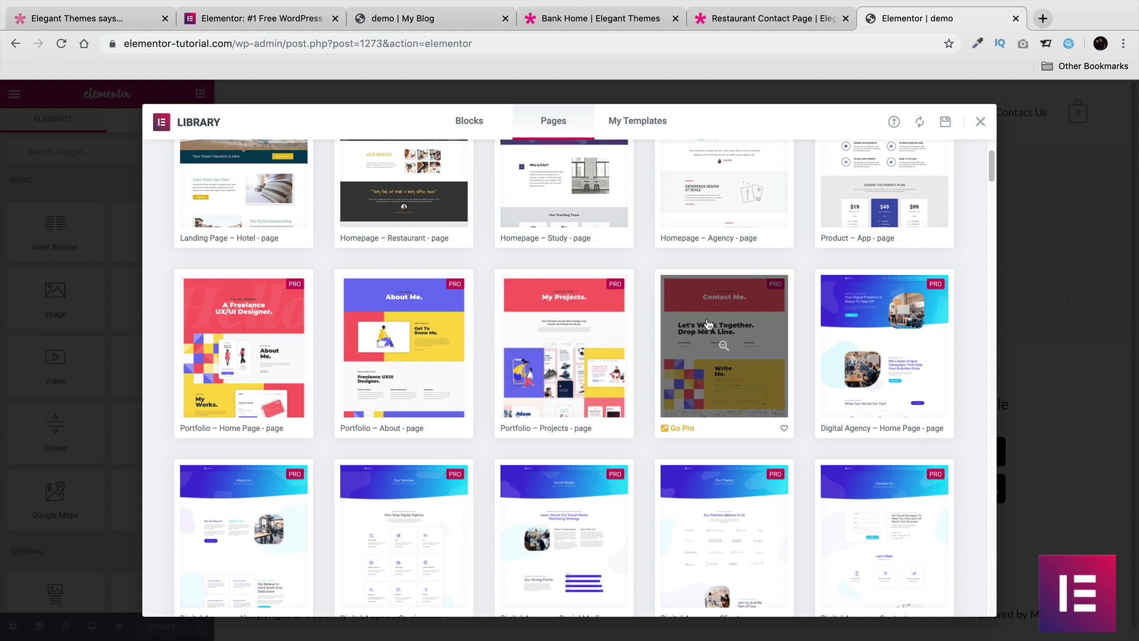
scroll(795, 315, "down", 3)
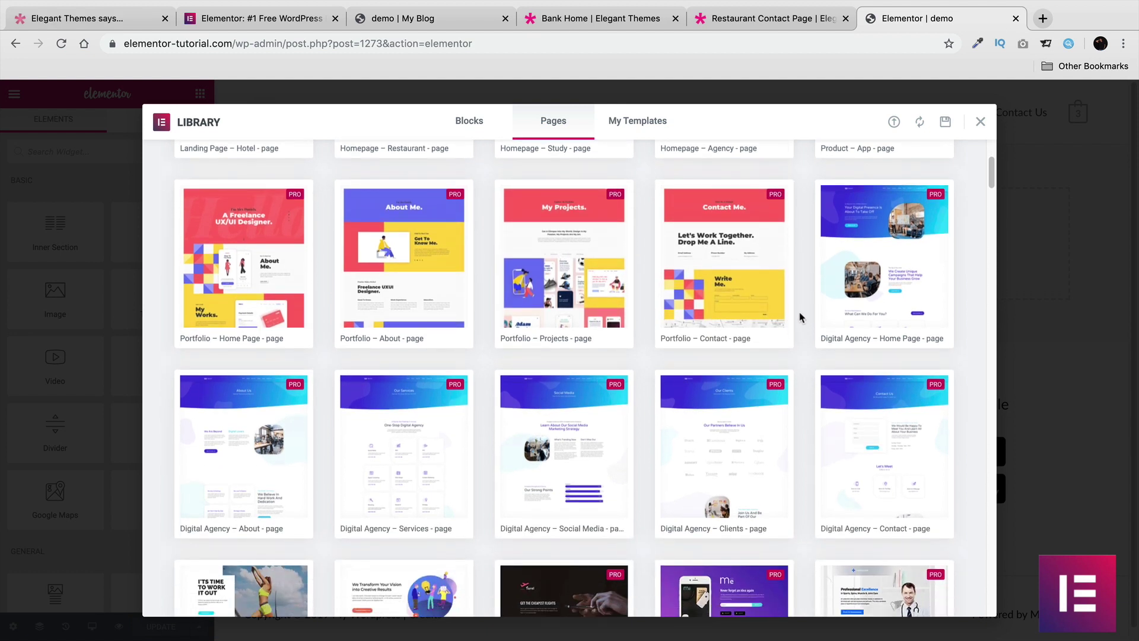
scroll(799, 314, "down", 1)
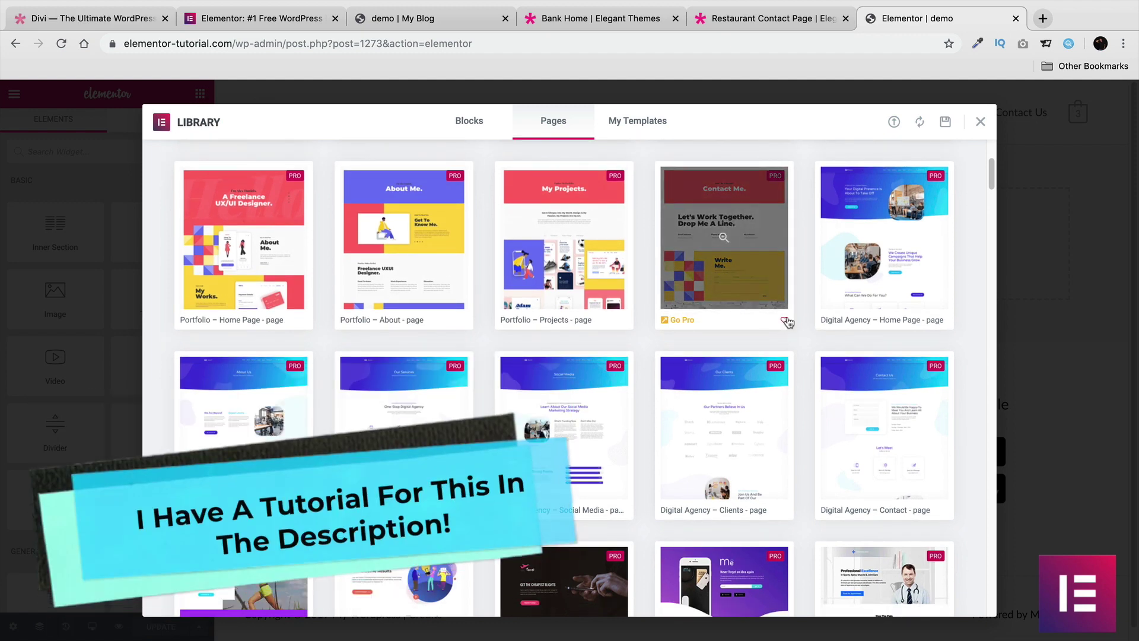
- Examine more of Elementor's page templates, from the agency and gym designs through the homepage, one-page and About designs
scroll(792, 311, "down", 1)
scroll(790, 309, "down", 13)
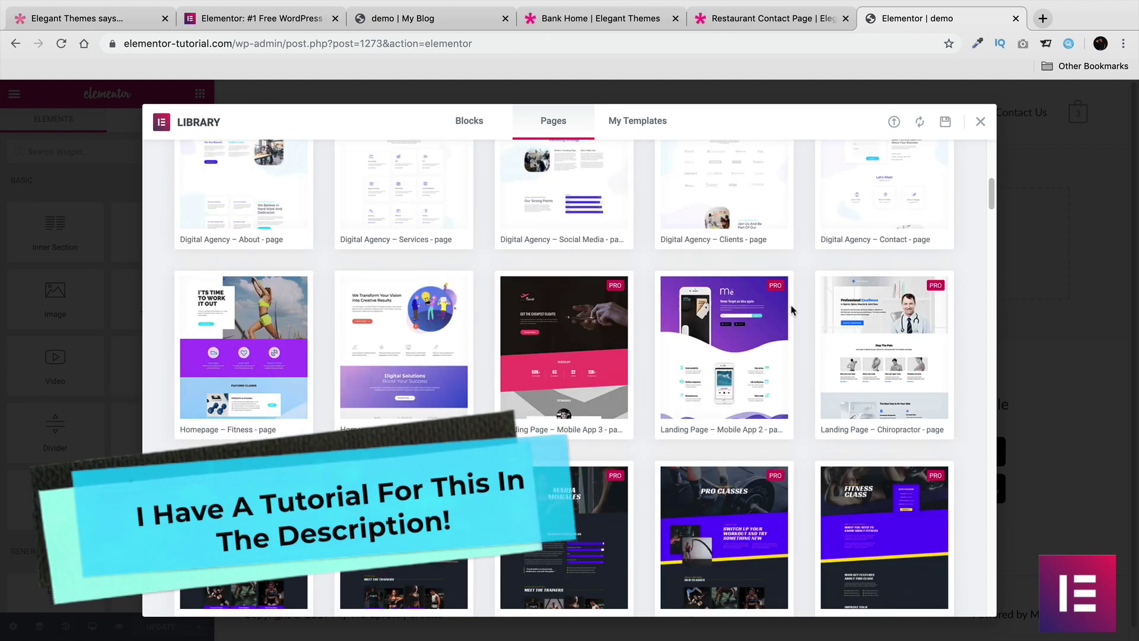
scroll(791, 309, "down", 1)
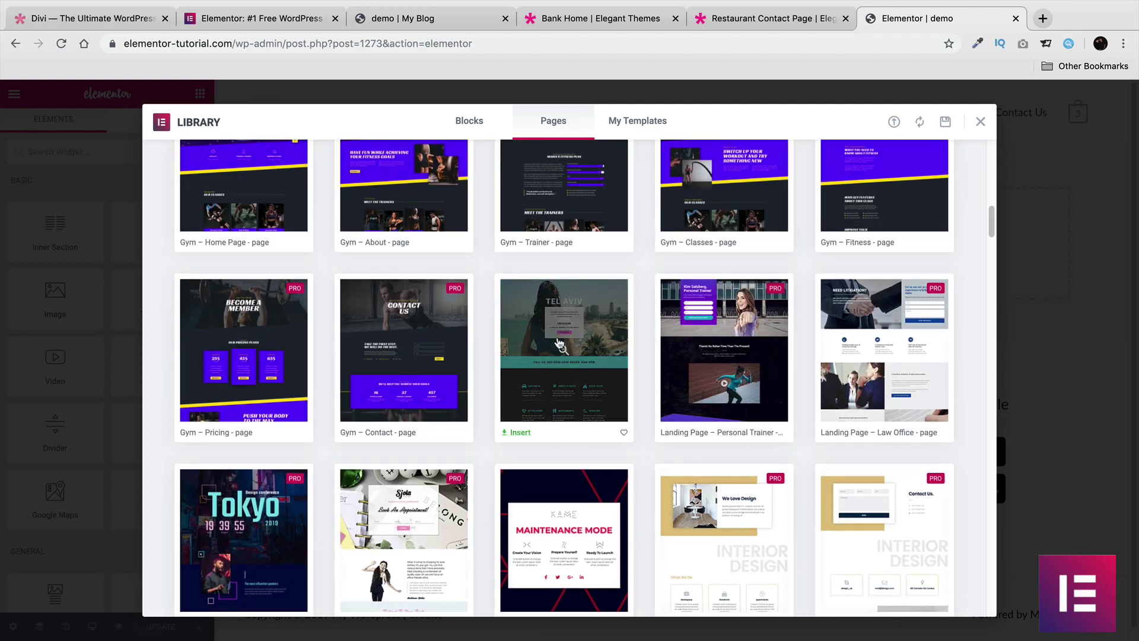
scroll(565, 330, "down", 1)
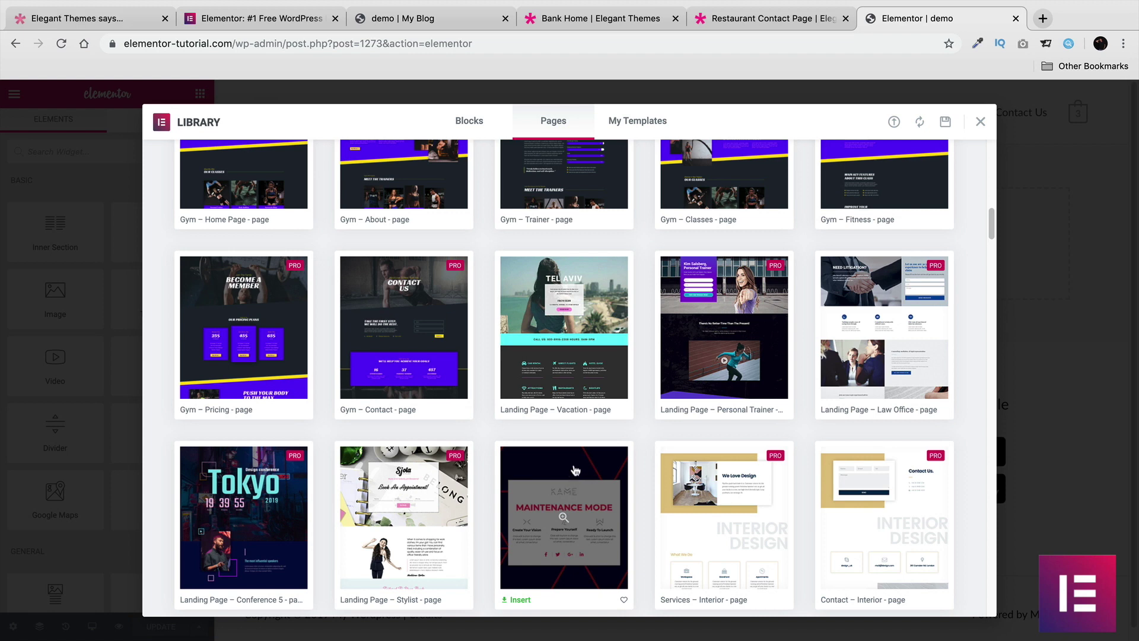
scroll(563, 368, "up", 3)
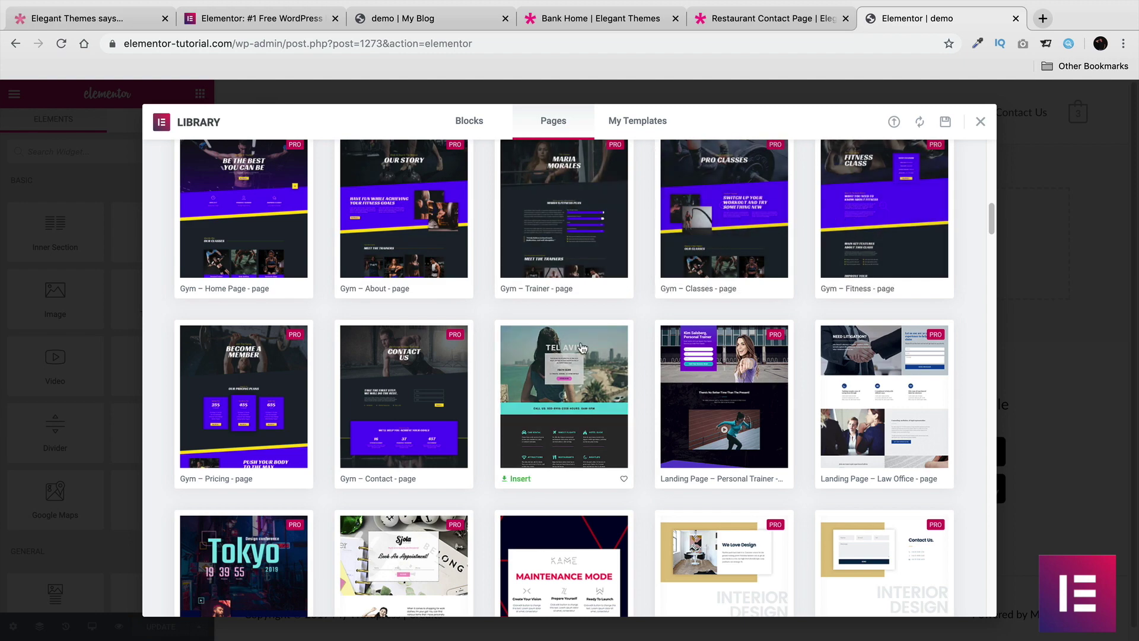
scroll(580, 348, "down", 10)
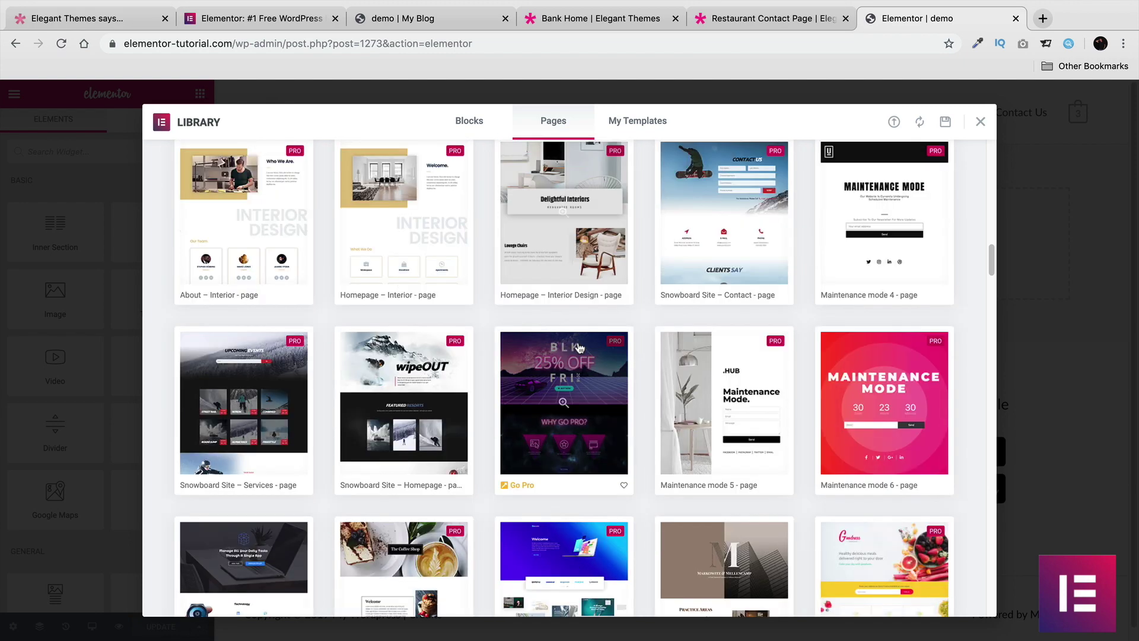
scroll(580, 348, "down", 4)
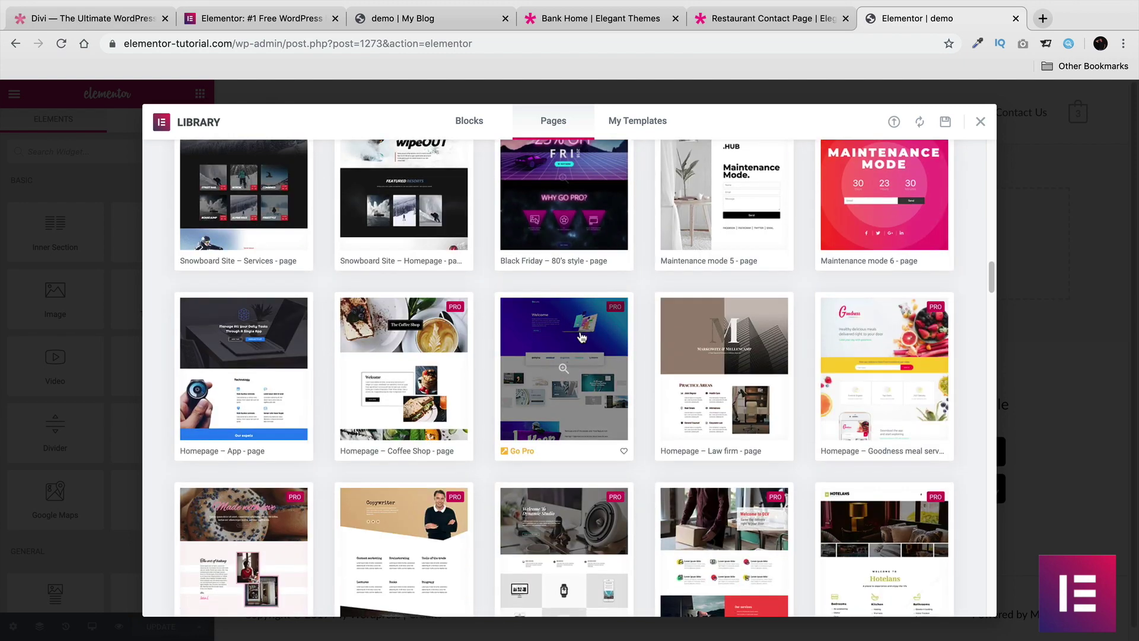
scroll(581, 337, "down", 3)
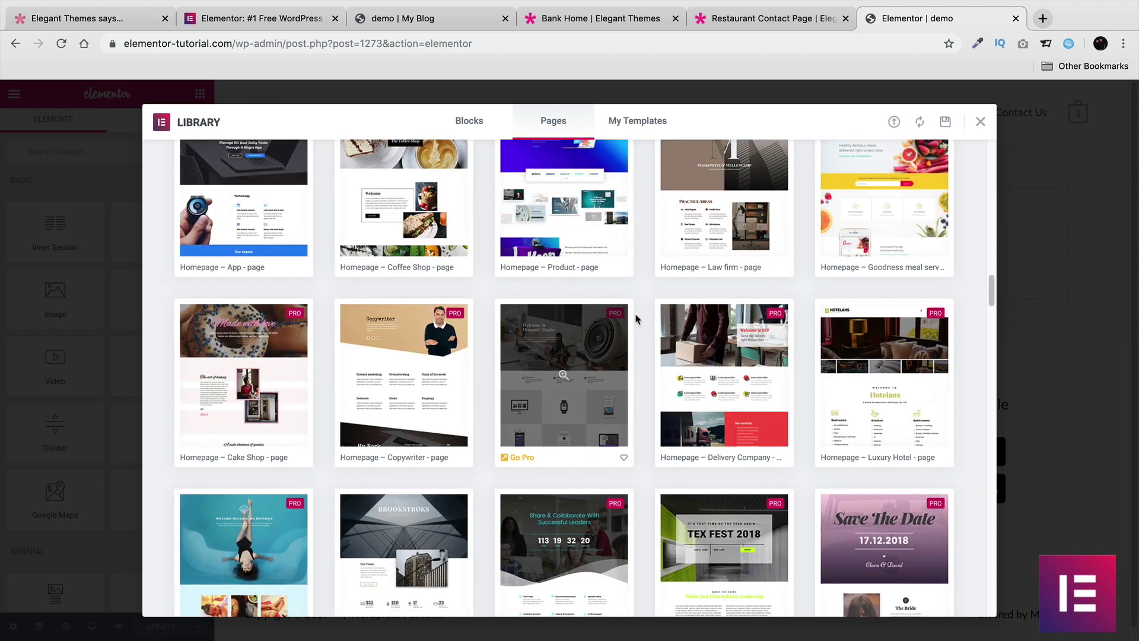
scroll(641, 315, "down", 2)
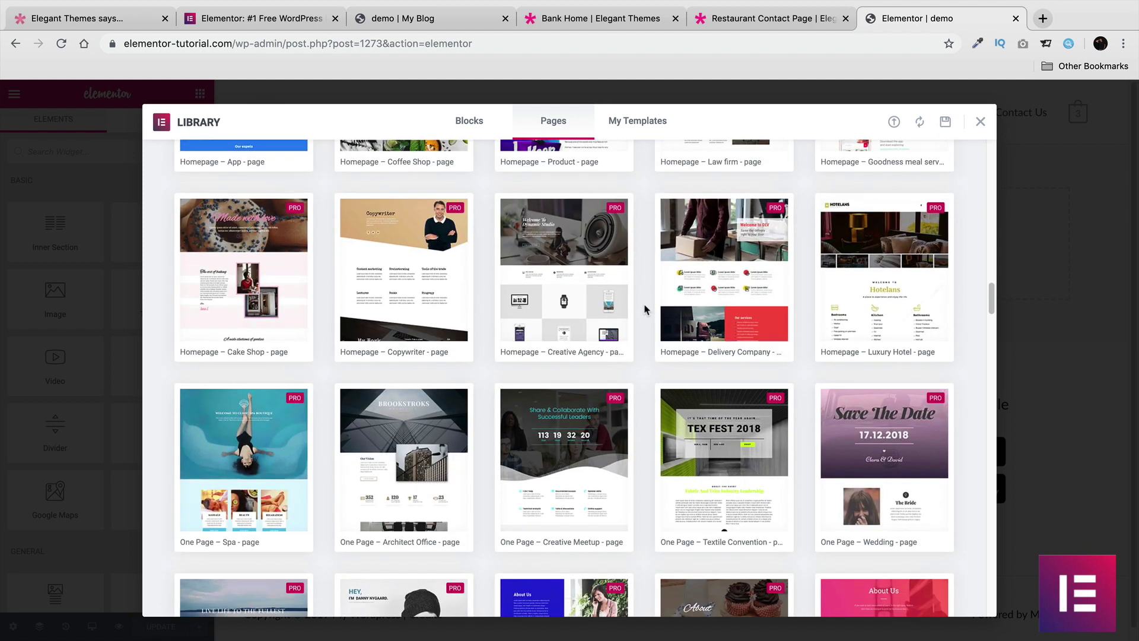
scroll(645, 310, "down", 2)
scroll(645, 314, "down", 3)
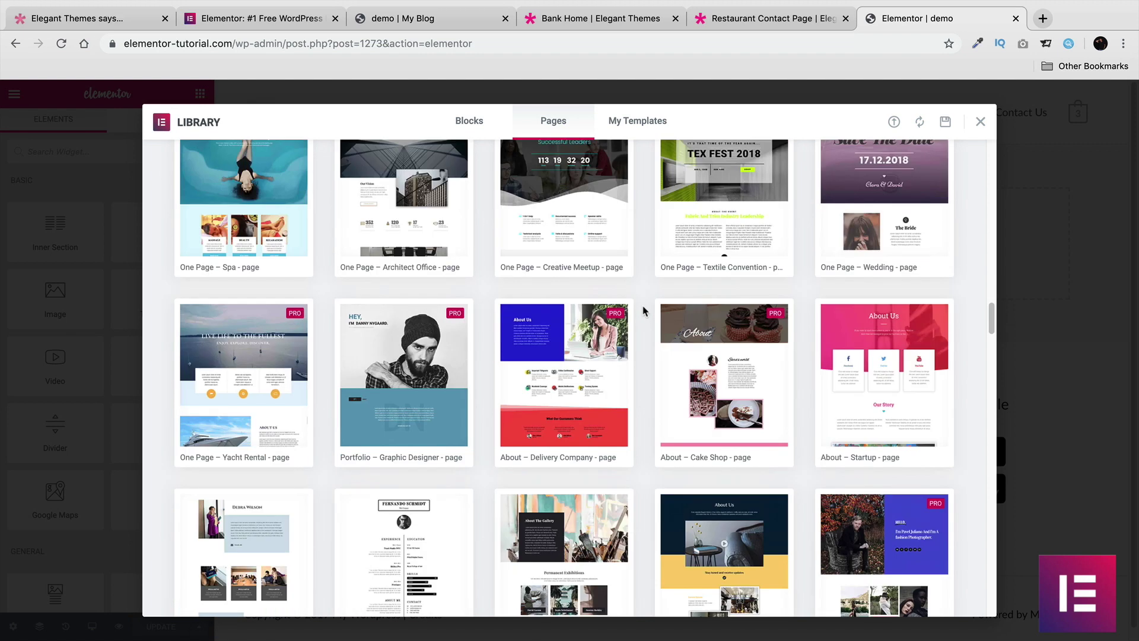
scroll(644, 310, "down", 1)
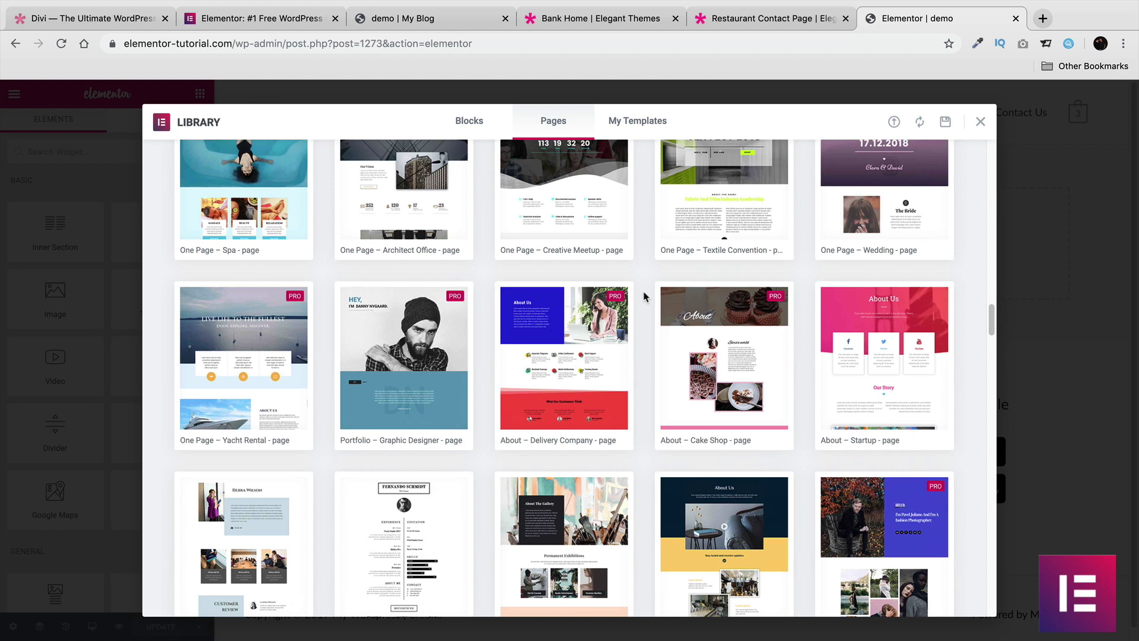
- Switch the Elementor library to block templates, browse them and insert the white Strategy Plannig block into the page
left_click(475, 127)
scroll(473, 150, "down", 5)
mouse_move(461, 304)
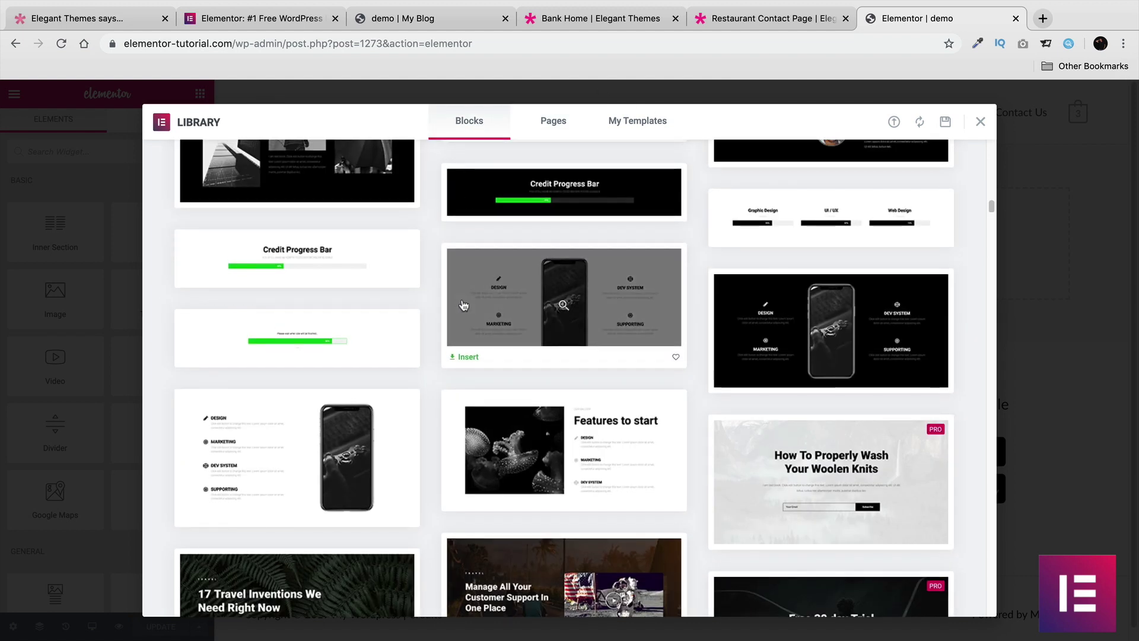
scroll(464, 305, "up", 15)
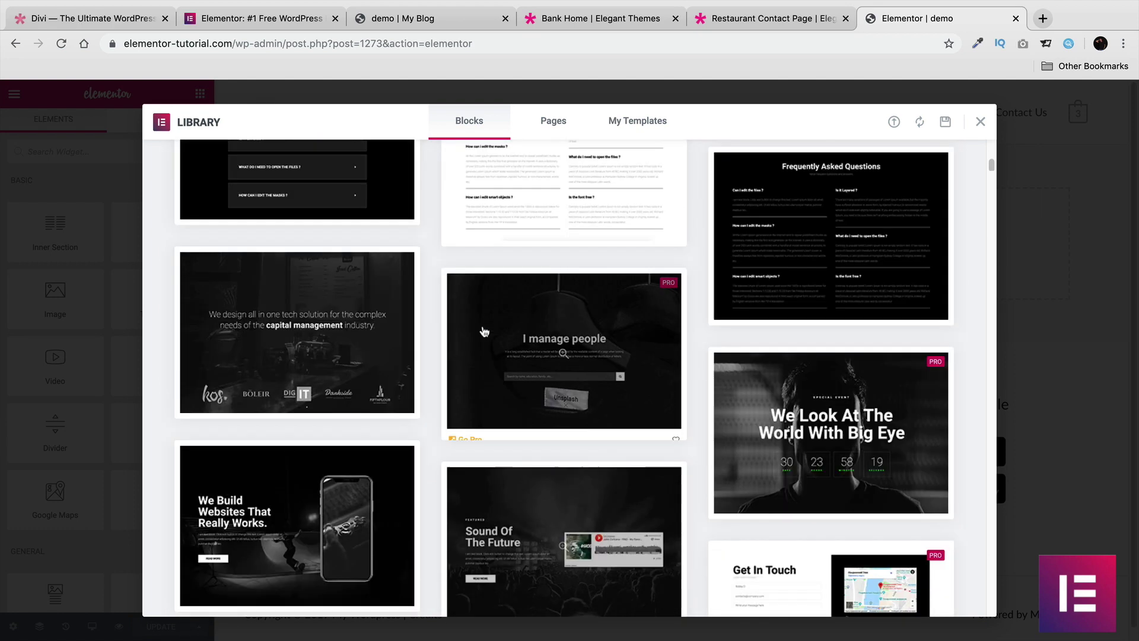
scroll(484, 331, "up", 10)
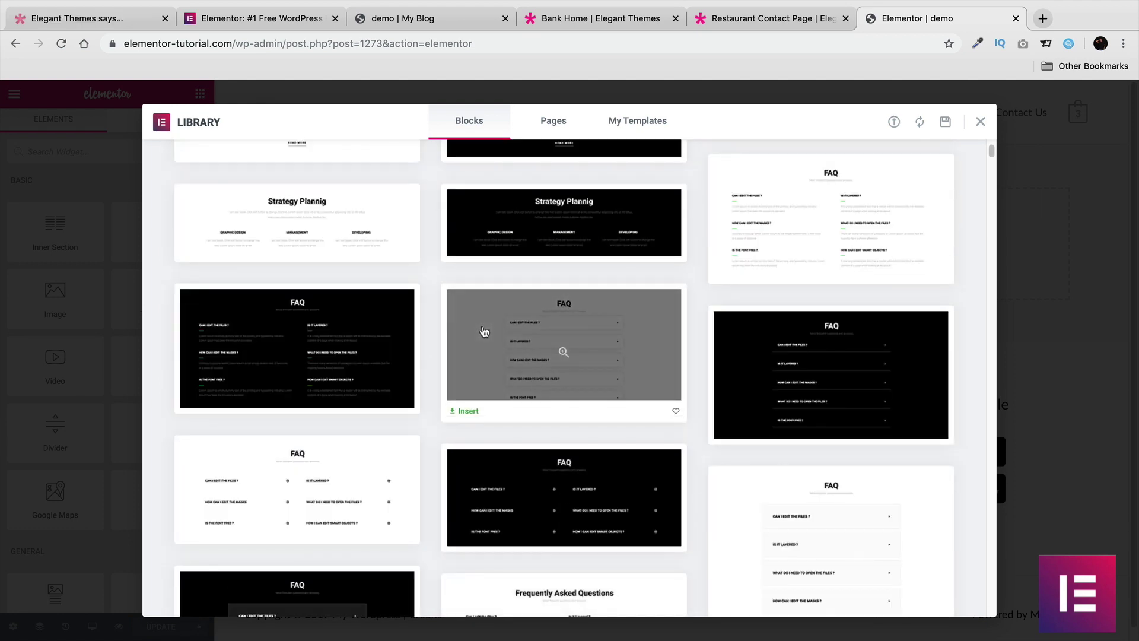
scroll(484, 331, "up", 3)
mouse_move(351, 331)
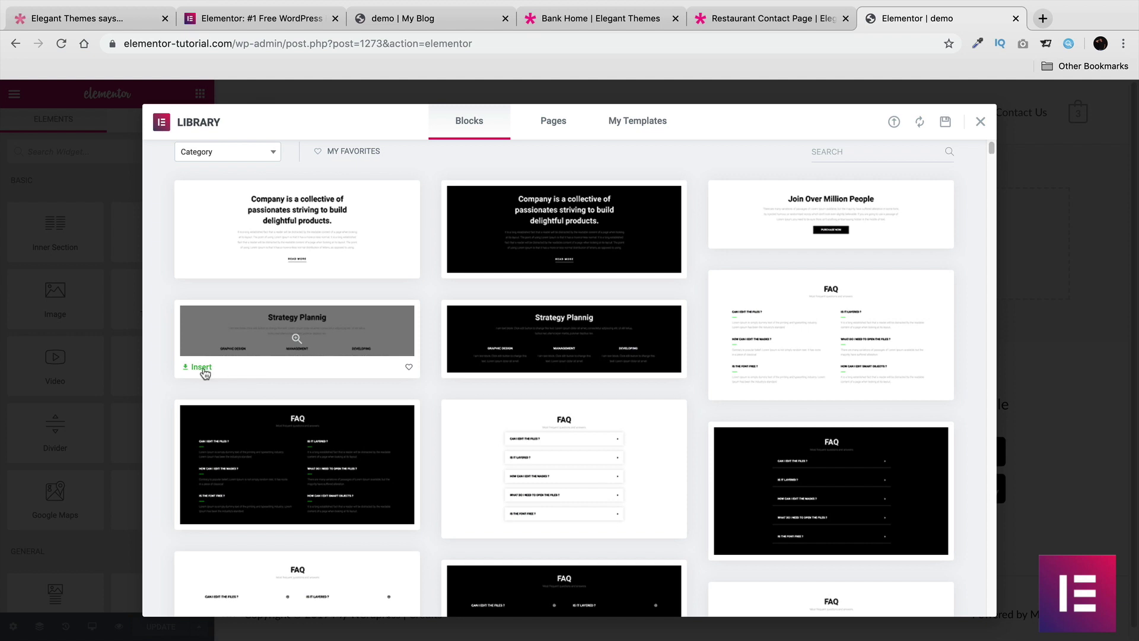
left_click(201, 367)
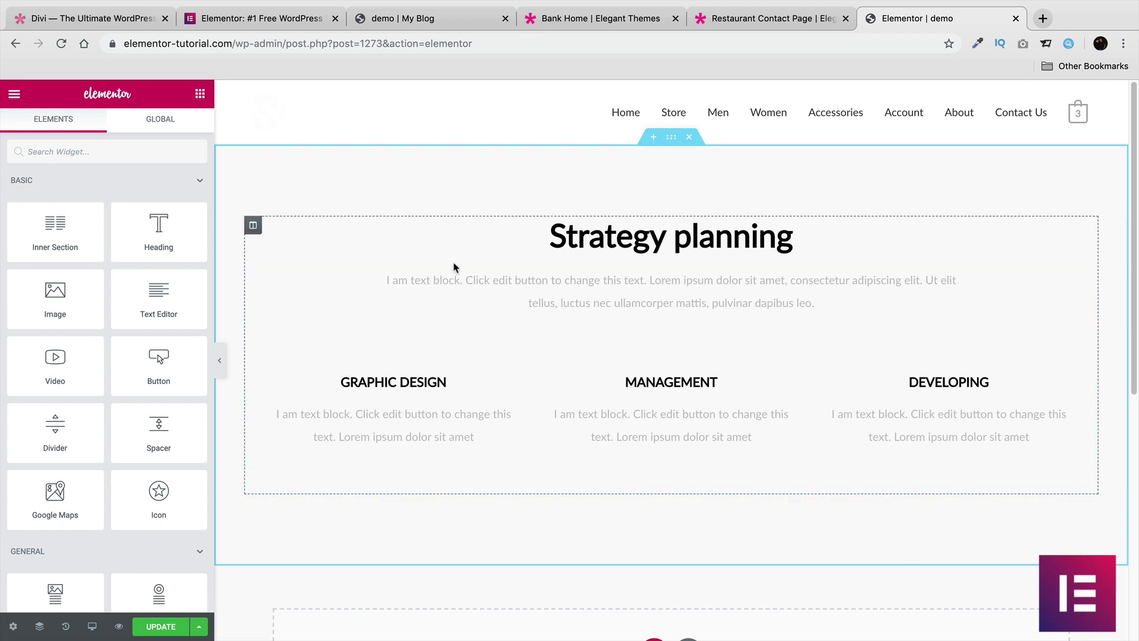
- Reopen the template library from the empty area below the inserted section and browse the range of block designs
scroll(692, 380, "down", 10)
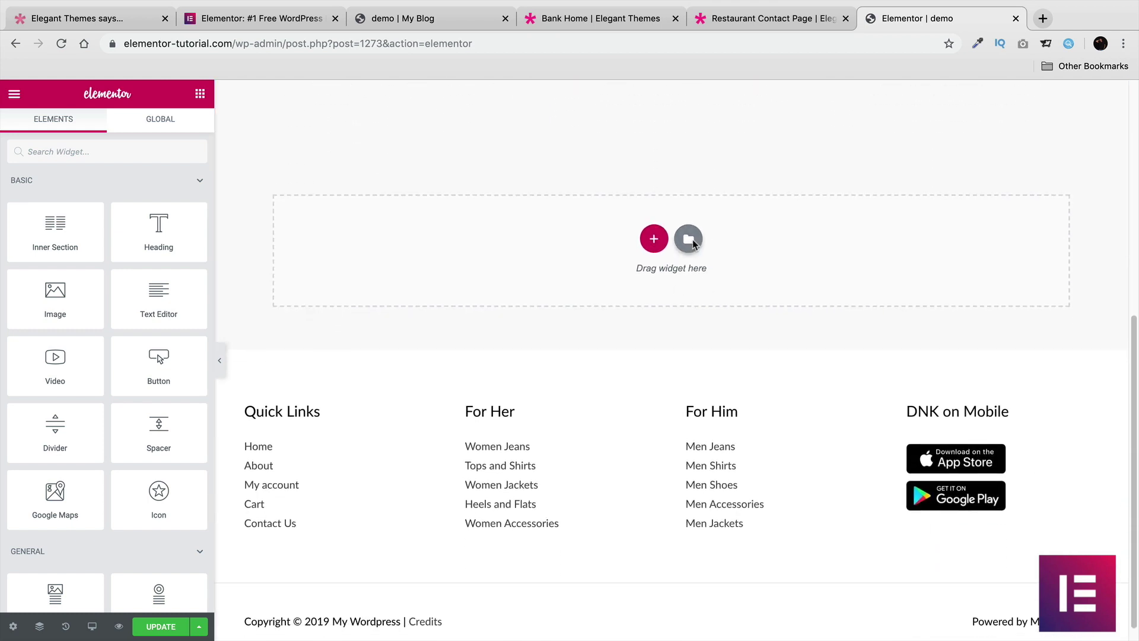
left_click(689, 240)
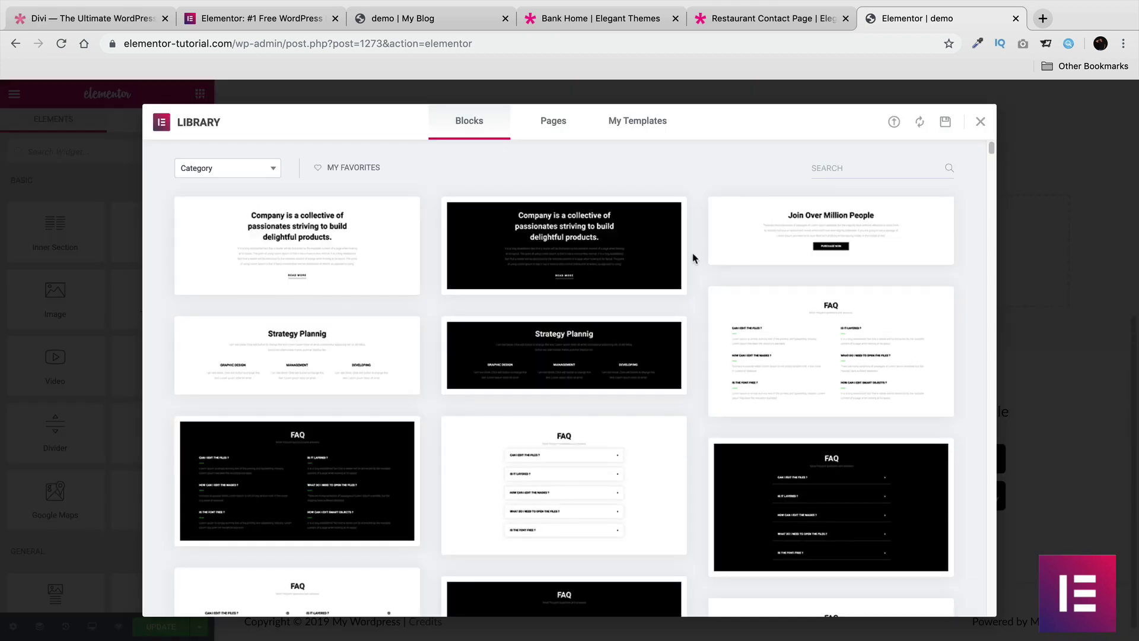
scroll(692, 273, "down", 8)
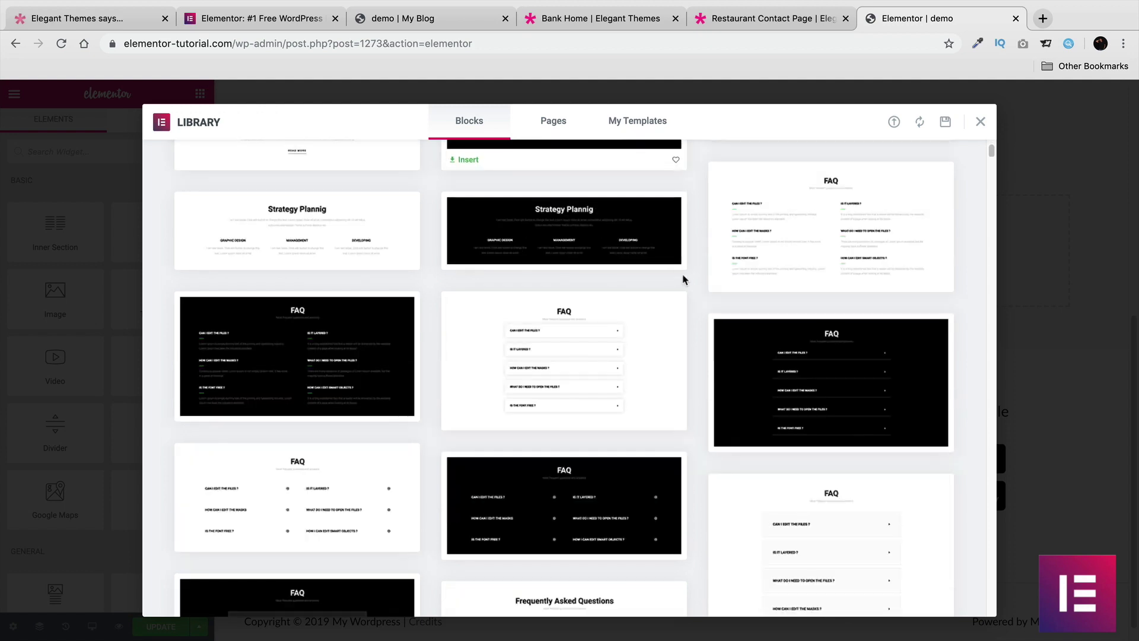
scroll(693, 283, "down", 11)
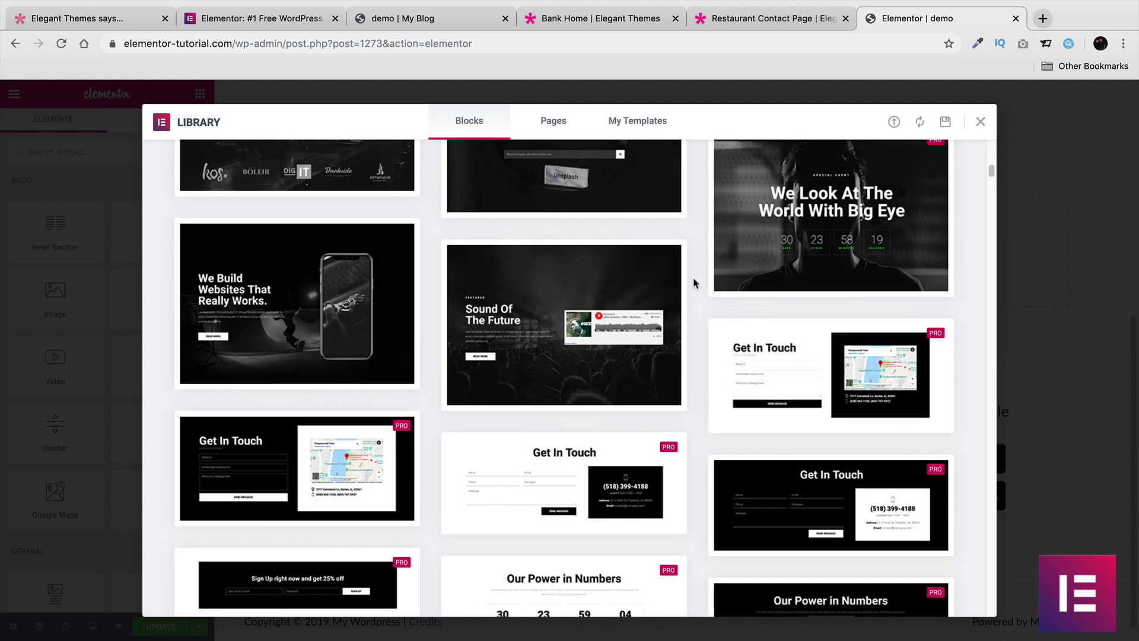
scroll(693, 284, "down", 8)
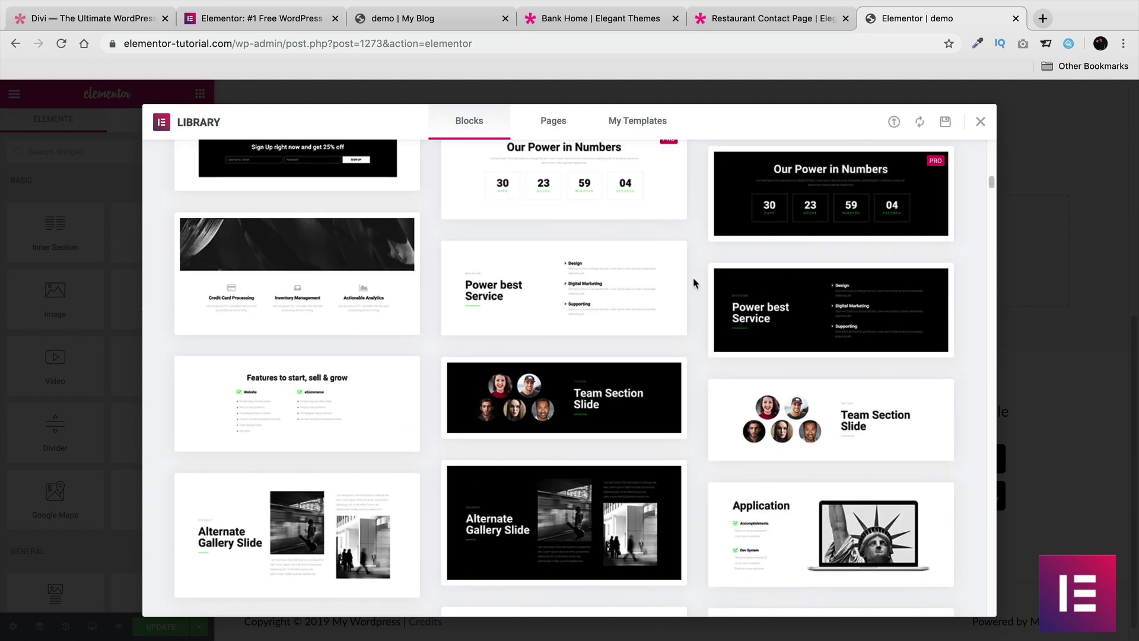
scroll(694, 284, "down", 4)
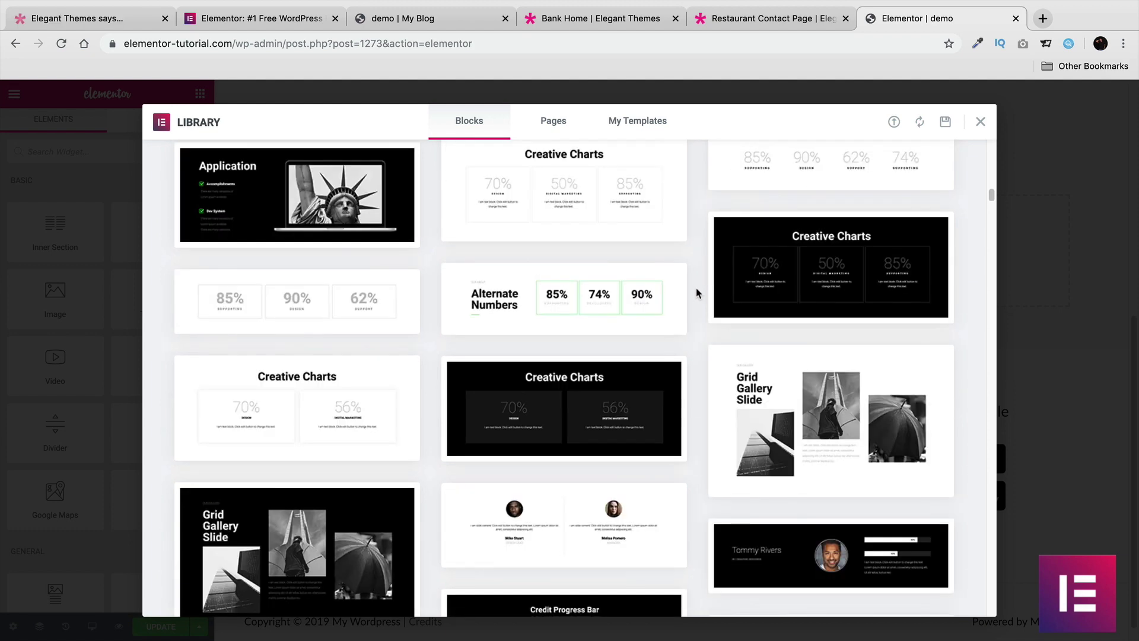
scroll(697, 291, "down", 5)
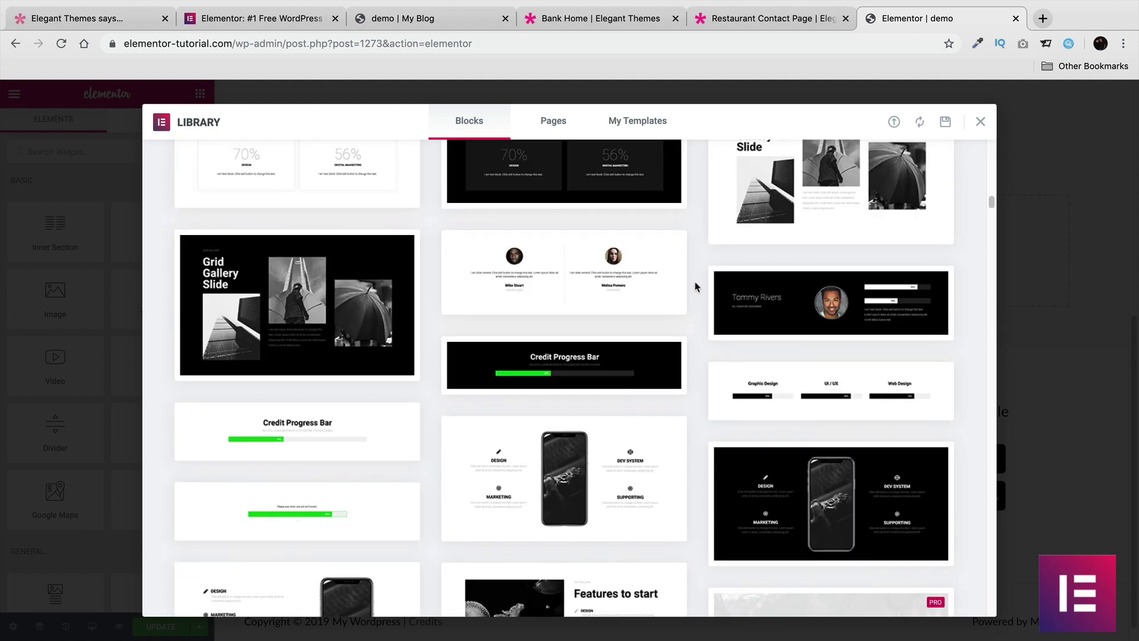
scroll(634, 285, "down", 2)
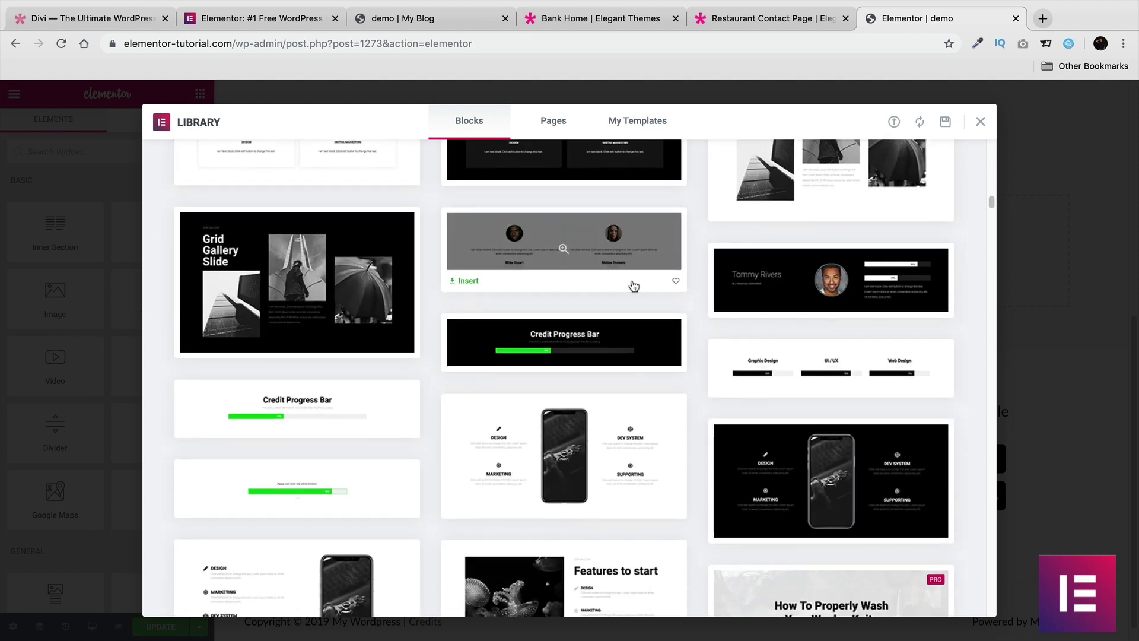
scroll(633, 288, "down", 2)
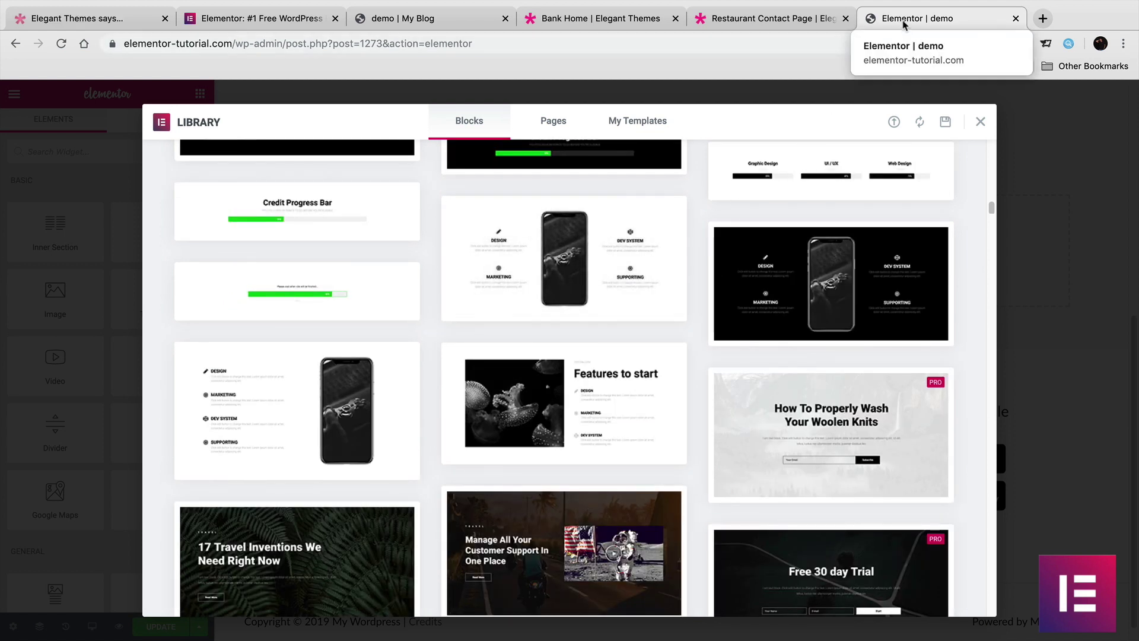
- Place the Elementor tab next to the Divi one, return to the Divi page and review its premade layouts back to the start
left_click_drag(892, 23, 600, 23)
left_click(427, 19)
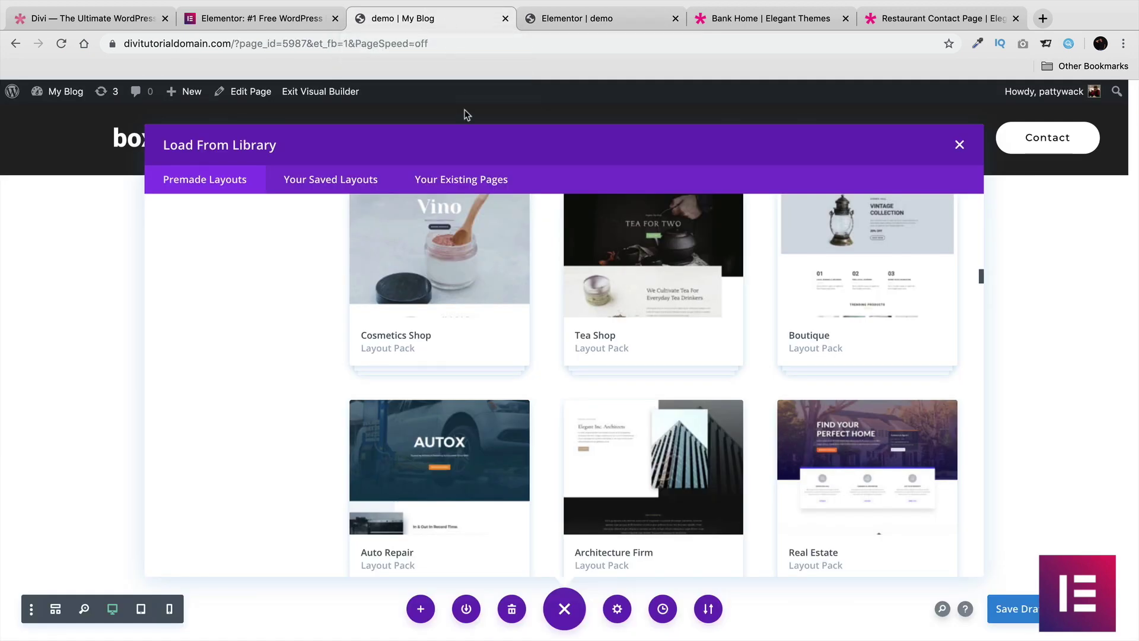
scroll(580, 470, "up", 15)
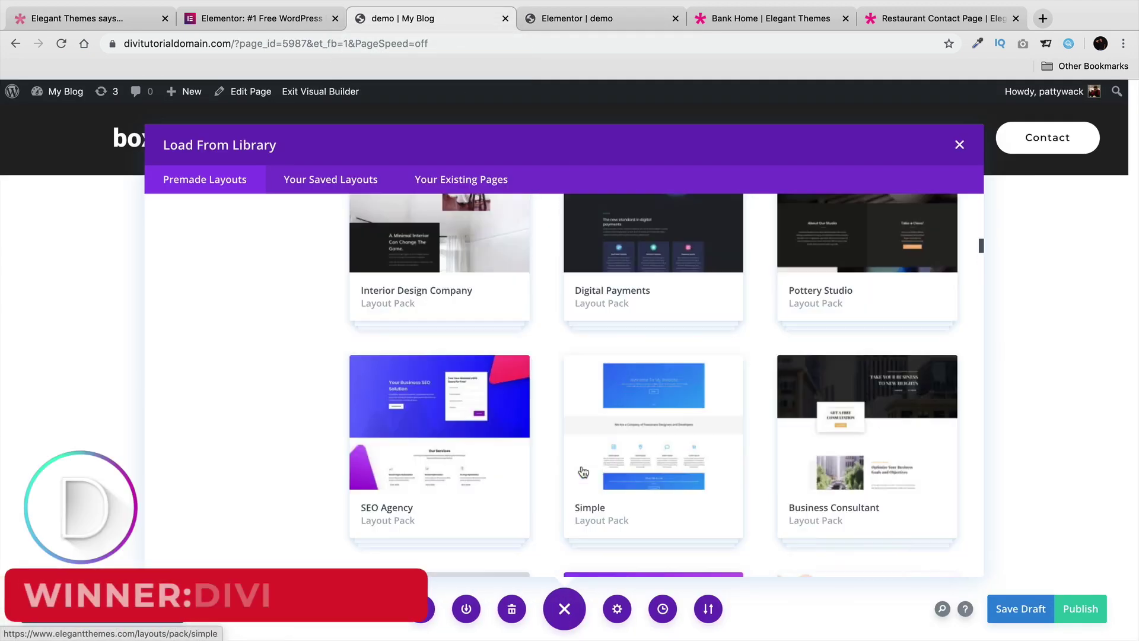
scroll(581, 471, "up", 10)
scroll(582, 465, "up", 5)
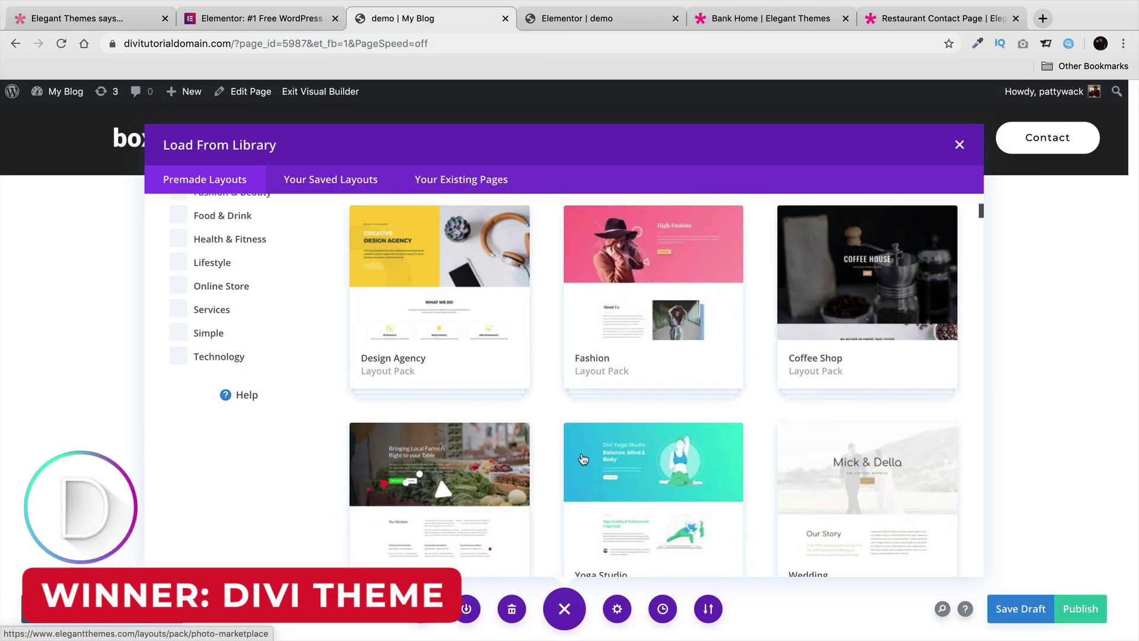
scroll(583, 459, "up", 5)
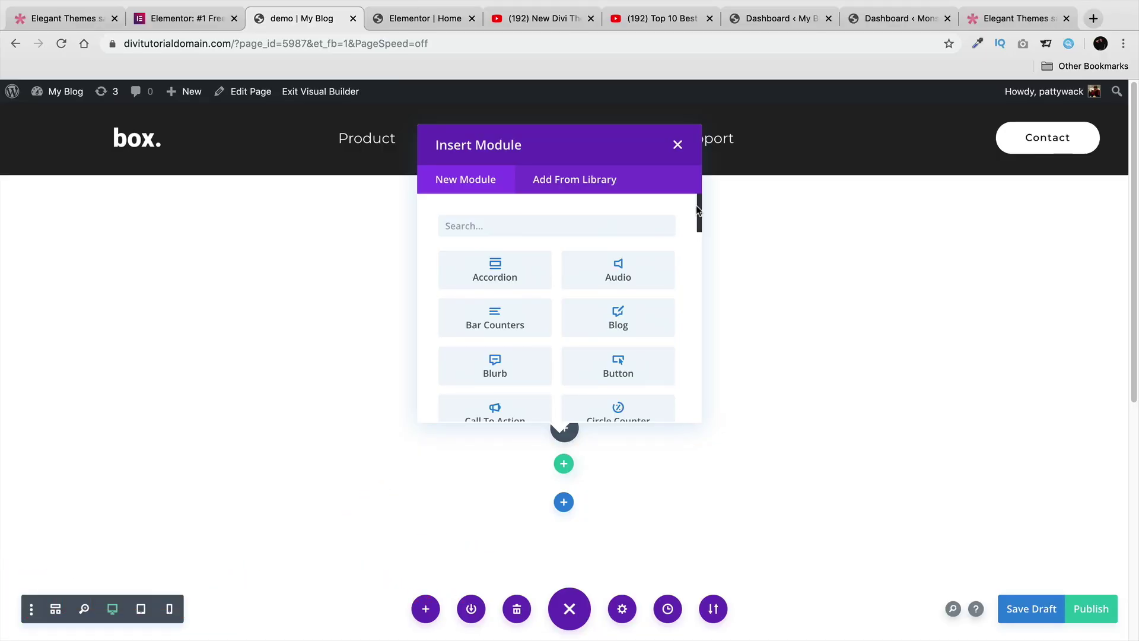
- Look through Divi's list of insertable modules and Elementor's widget list to compare the elements each builder offers
left_click_drag(699, 211, 698, 328)
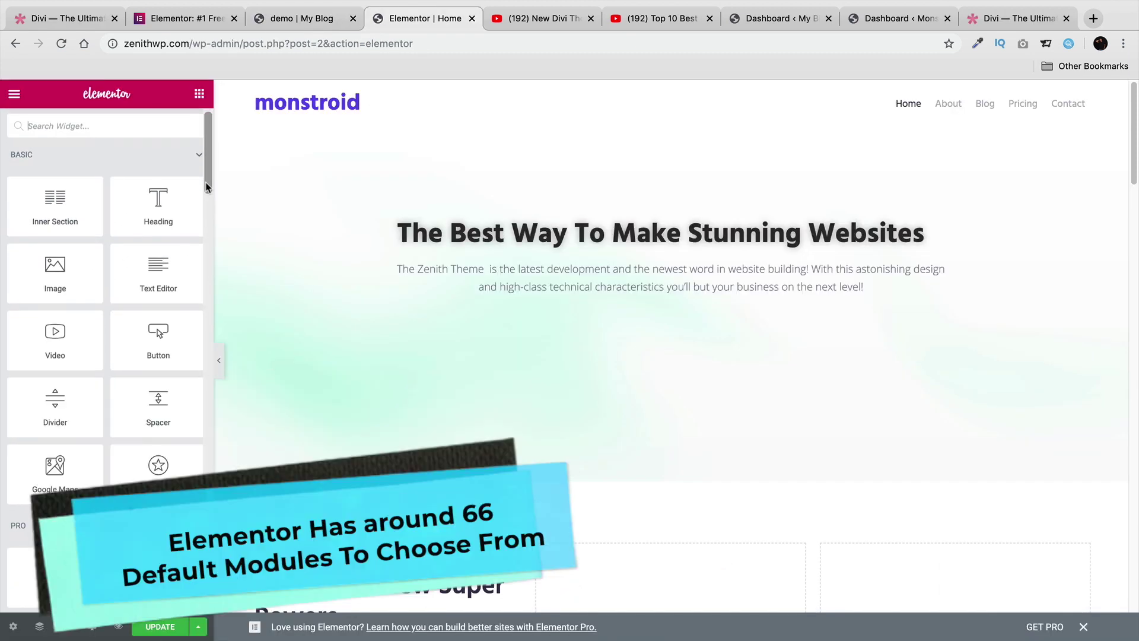
left_click_drag(206, 187, 198, 325)
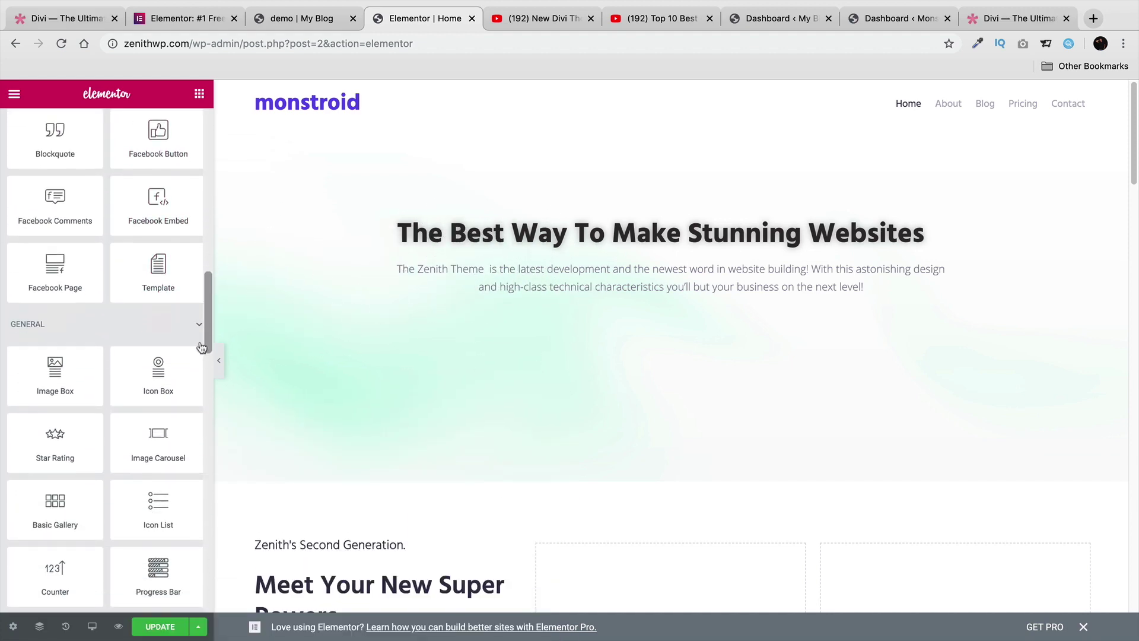
left_click_drag(206, 333, 208, 425)
- Compare the YouTube video pages on the Divi Supreme module plugin and the top 10 Elementor add-on plugins
left_click(522, 18)
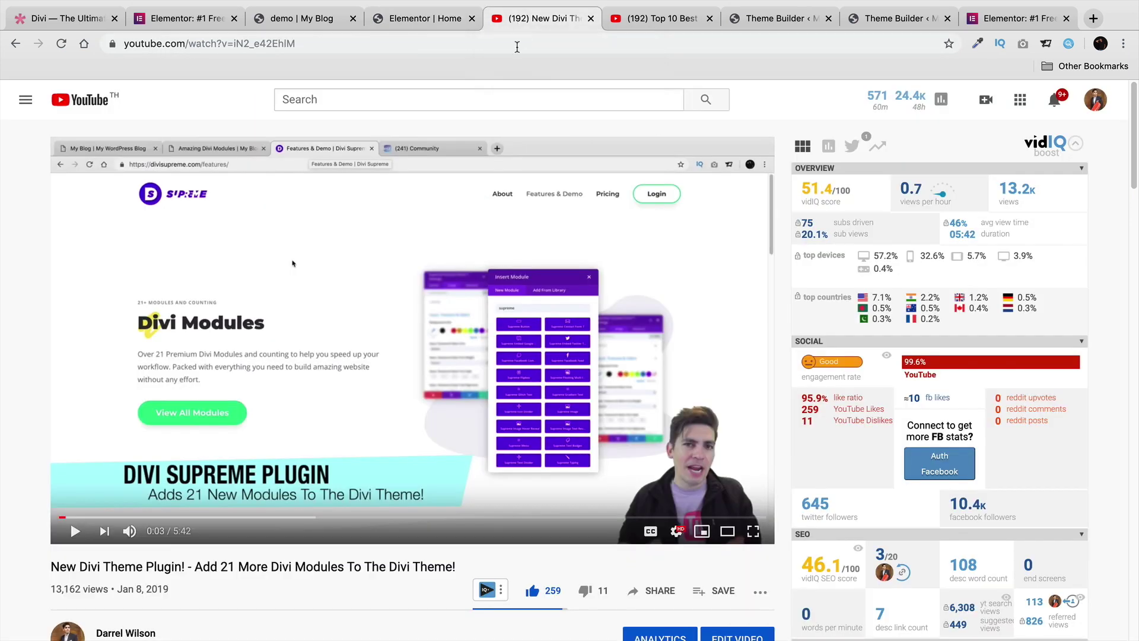
left_click(641, 18)
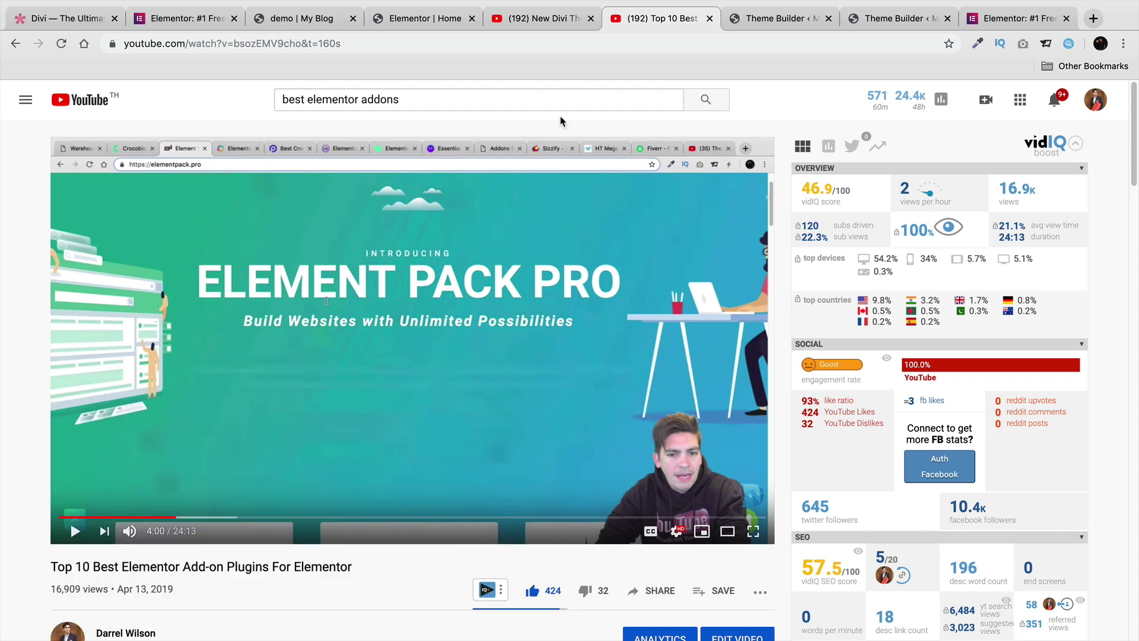
left_click(537, 19)
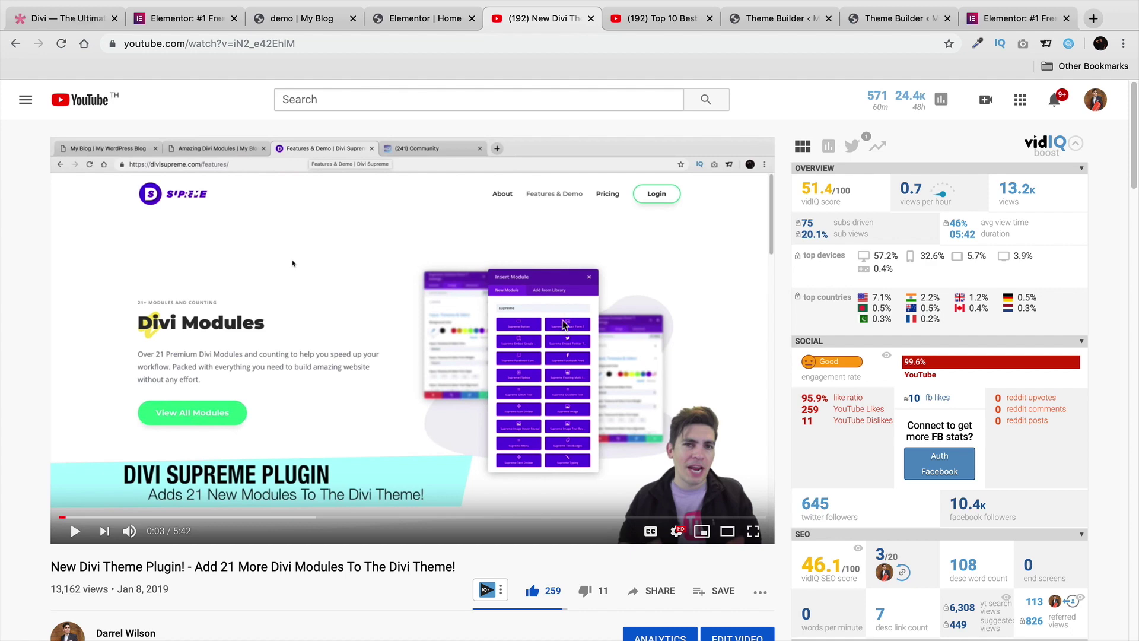
left_click(660, 18)
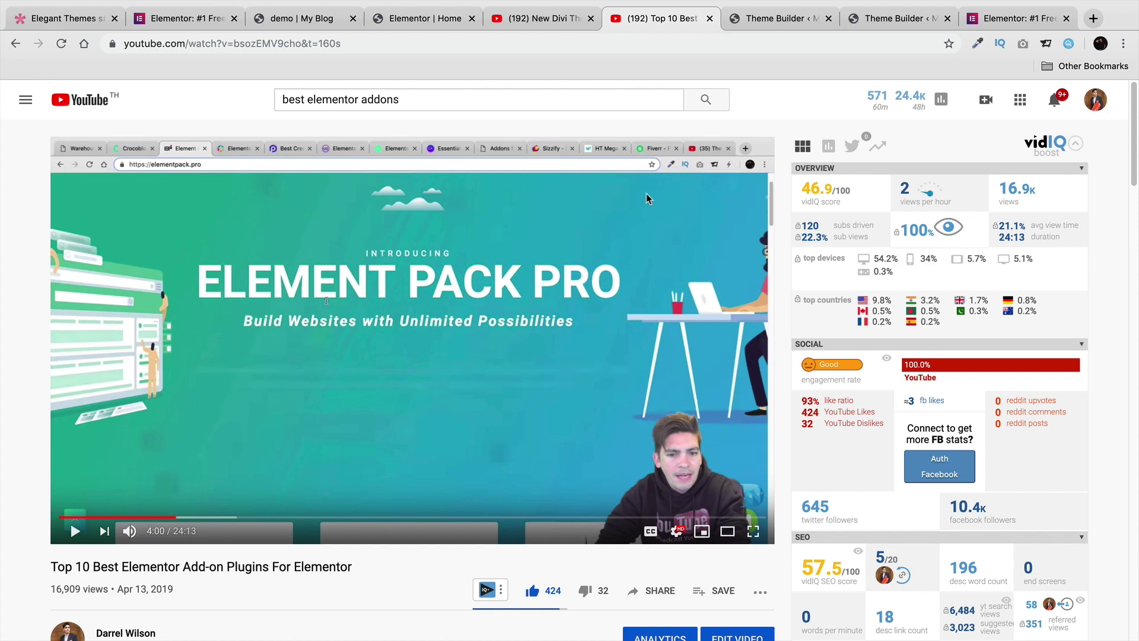
- Review the template assignments in the Divi Theme Builder and the instances of the acrhive, asd and main templates in Elementor's Theme Builder
left_click(766, 18)
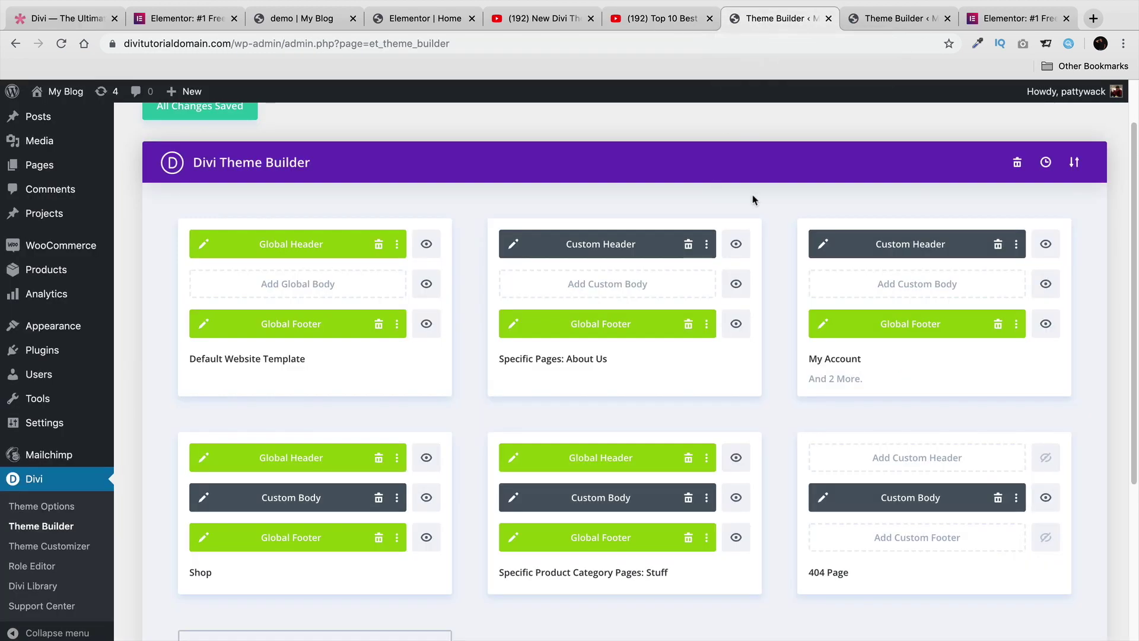
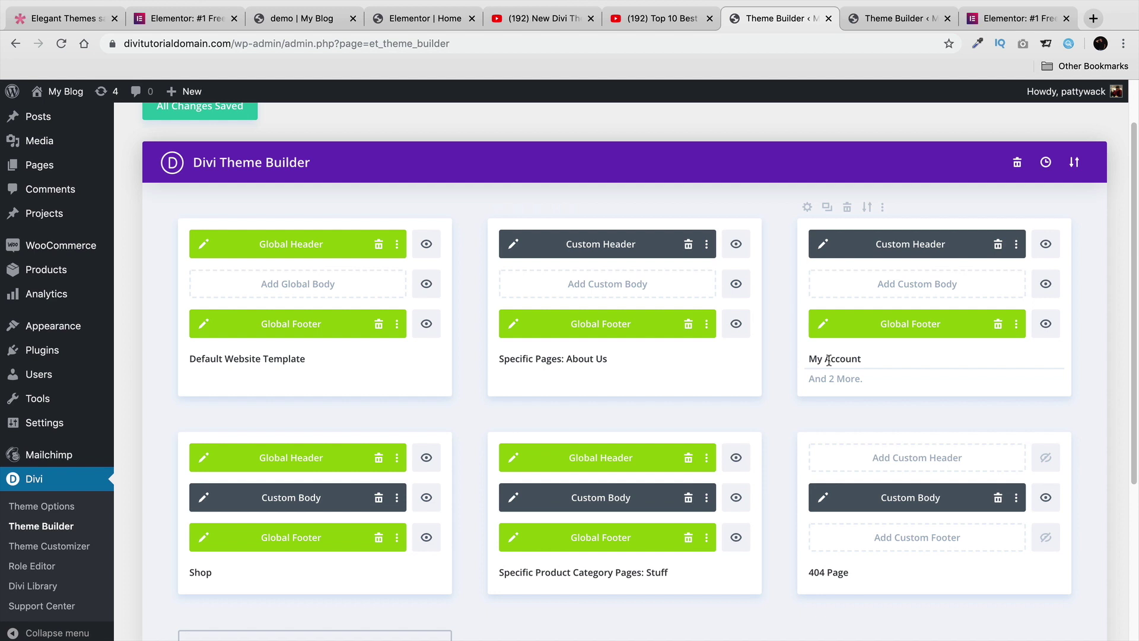
mouse_move(829, 360)
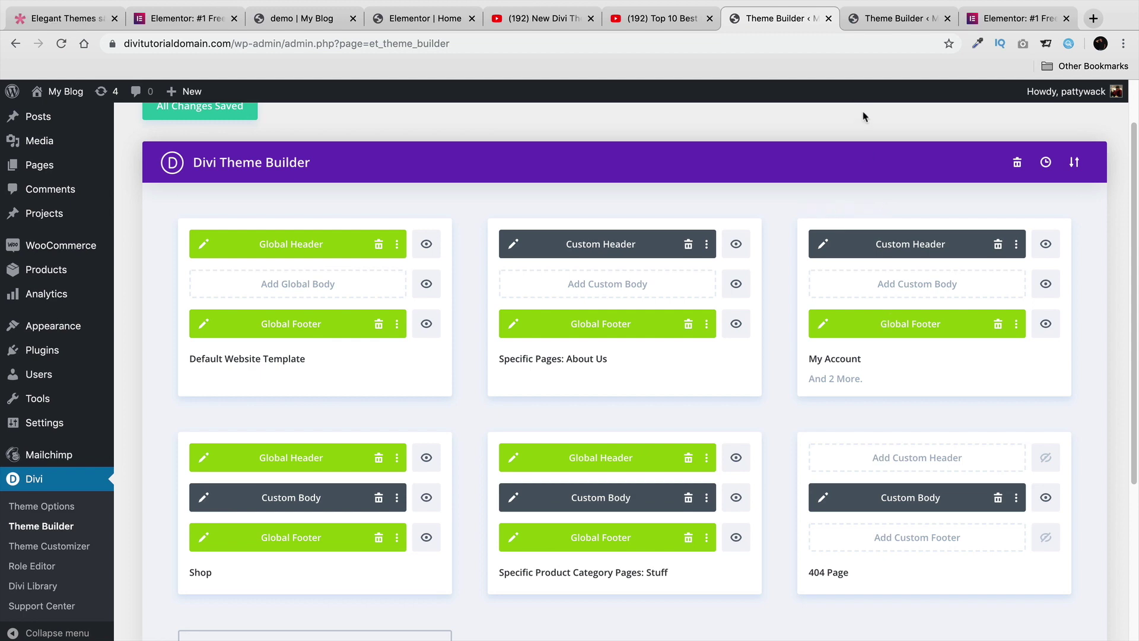
left_click(884, 18)
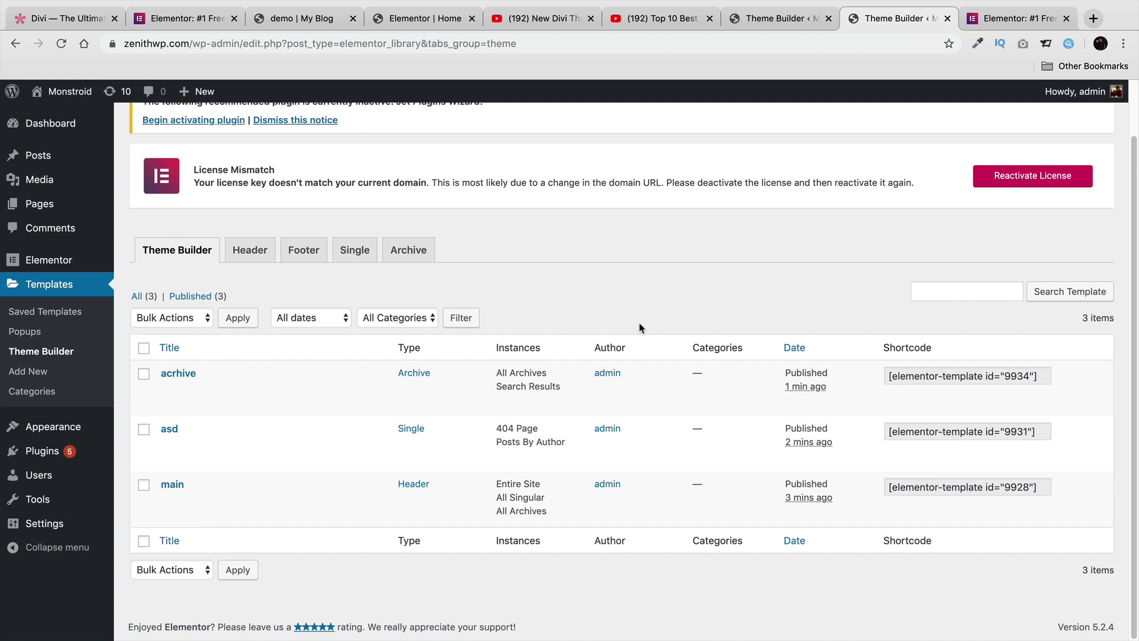
mouse_move(217, 382)
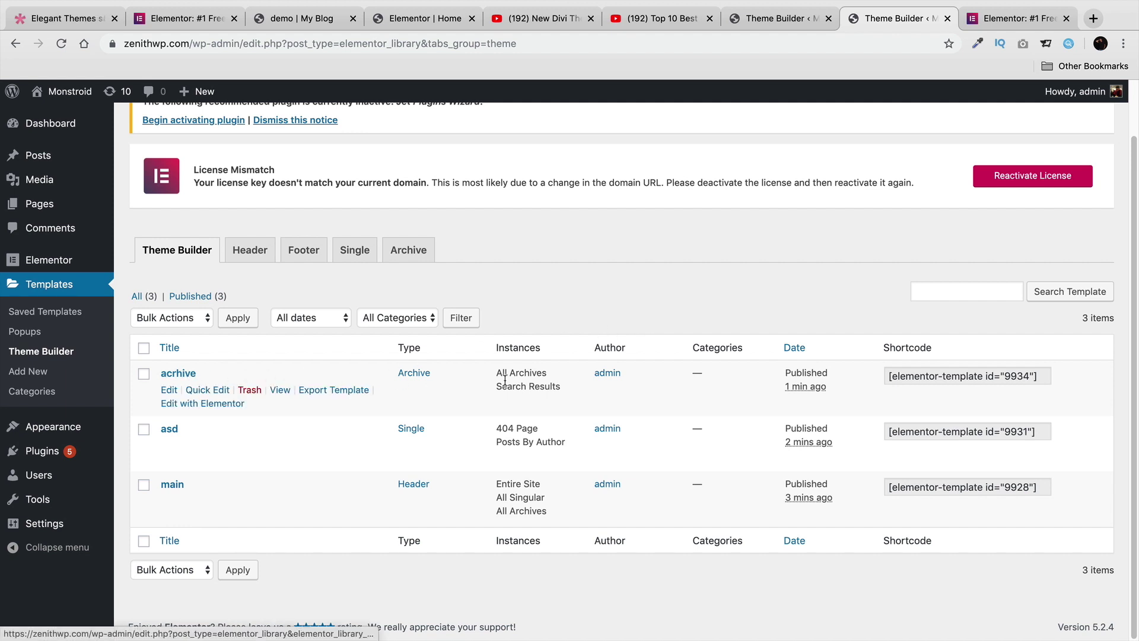
left_click_drag(529, 380, 552, 384)
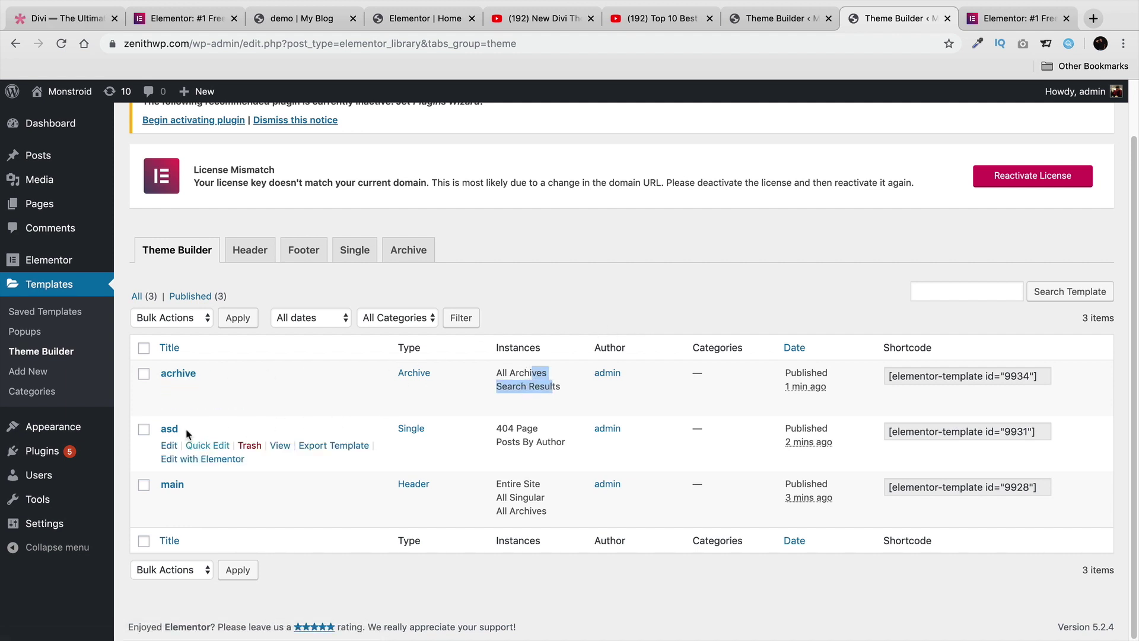
left_click_drag(517, 427, 552, 449)
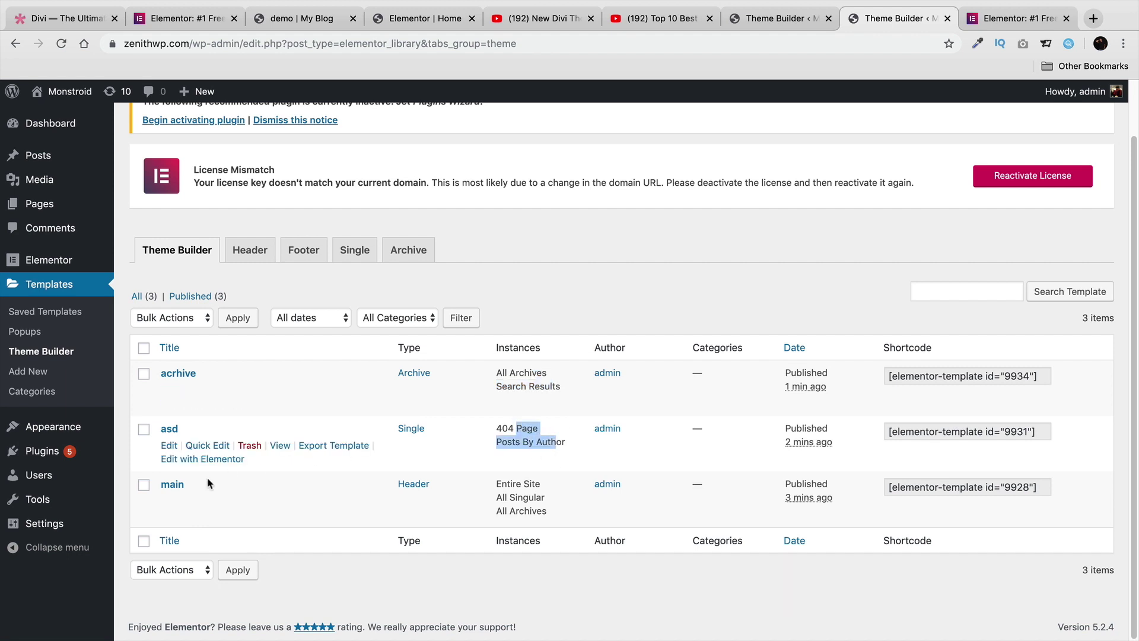
mouse_move(199, 497)
left_click_drag(493, 482, 518, 512)
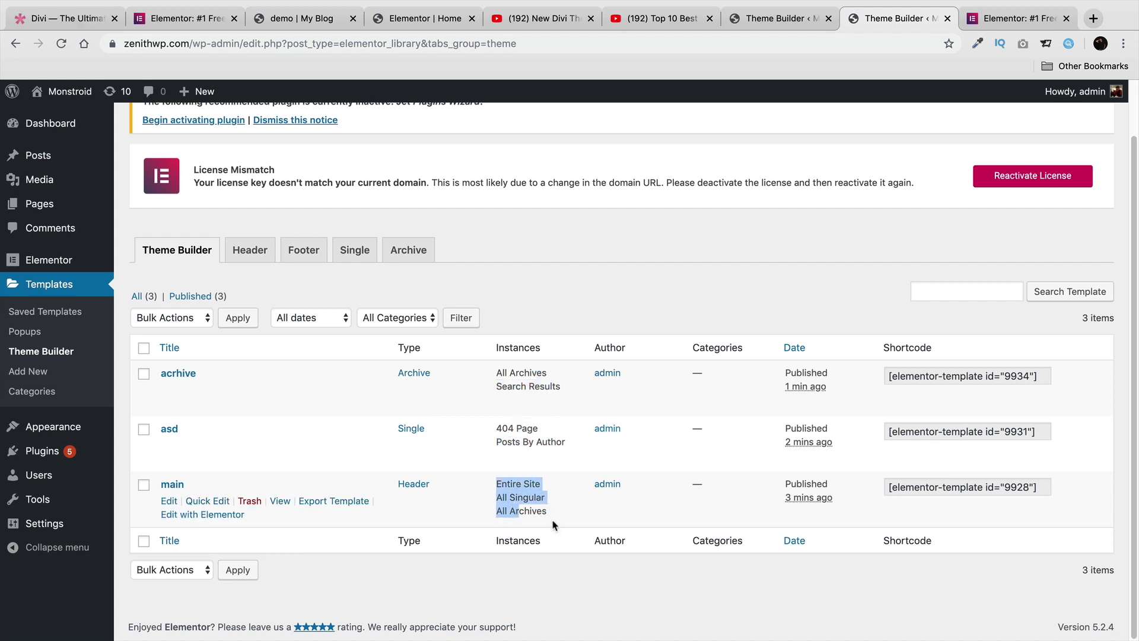
left_click(587, 580)
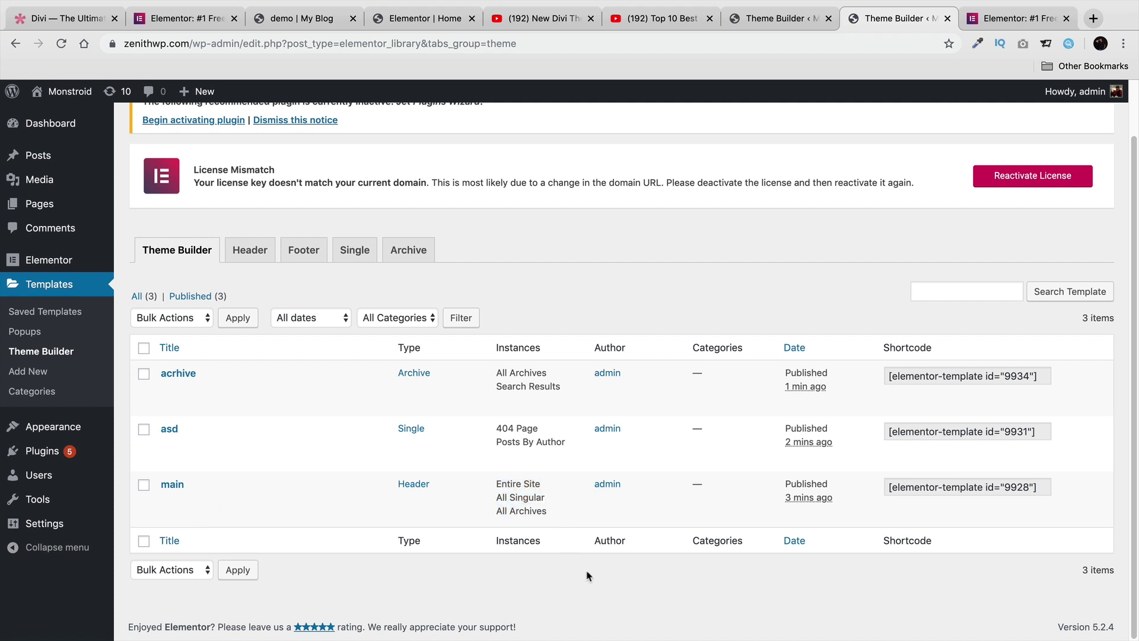
- Revisit the Divi and Elementor theme builder pages to compare how each organizes its templates
left_click(771, 18)
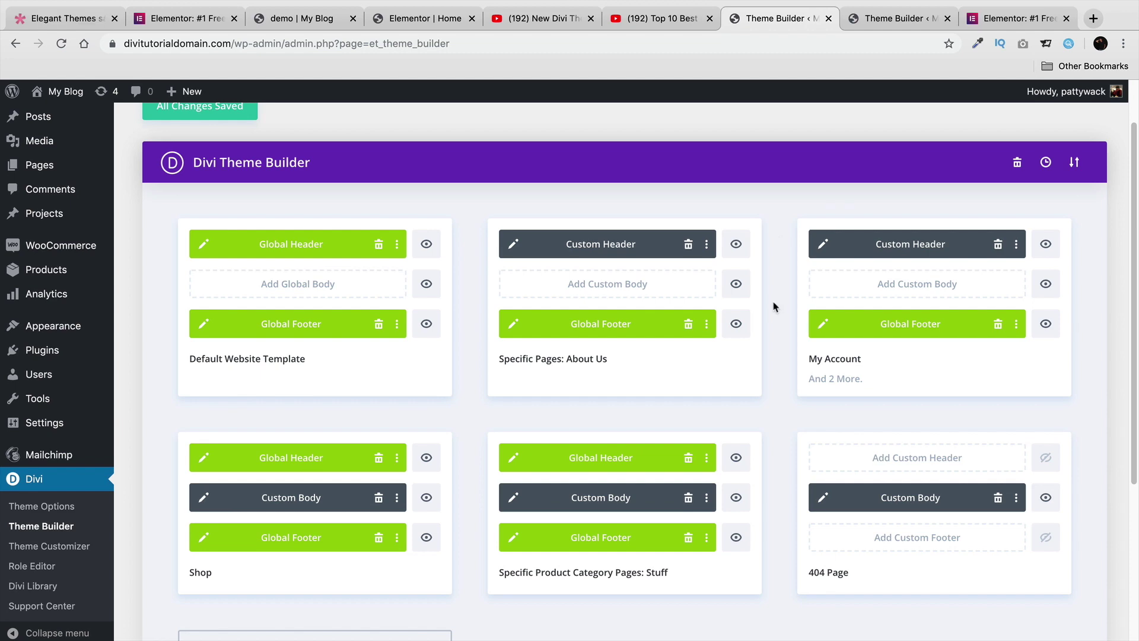
left_click(869, 19)
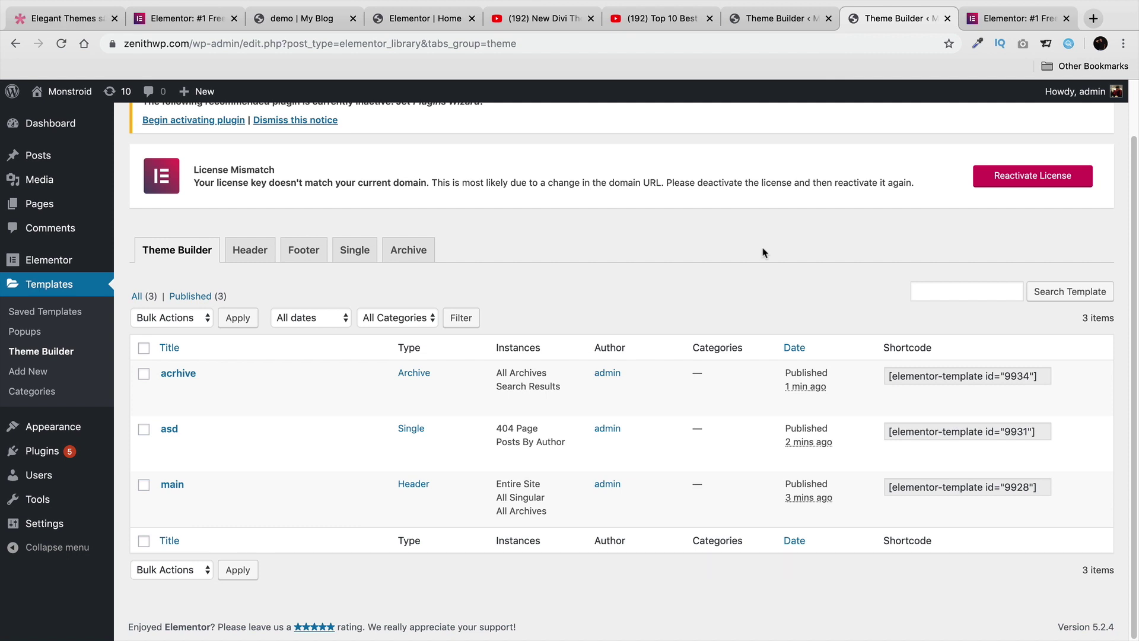
left_click(60, 18)
left_click(418, 18)
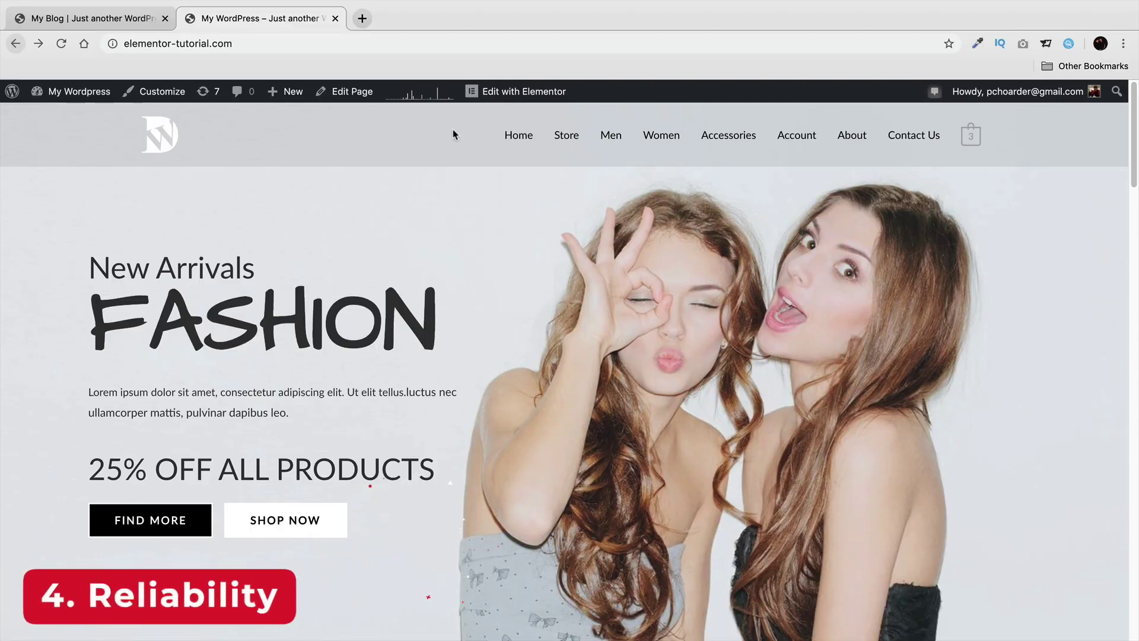
- Open the fashion store home page in the Elementor editor and the calligraphy home page in Divi's Visual Builder
left_click(511, 94)
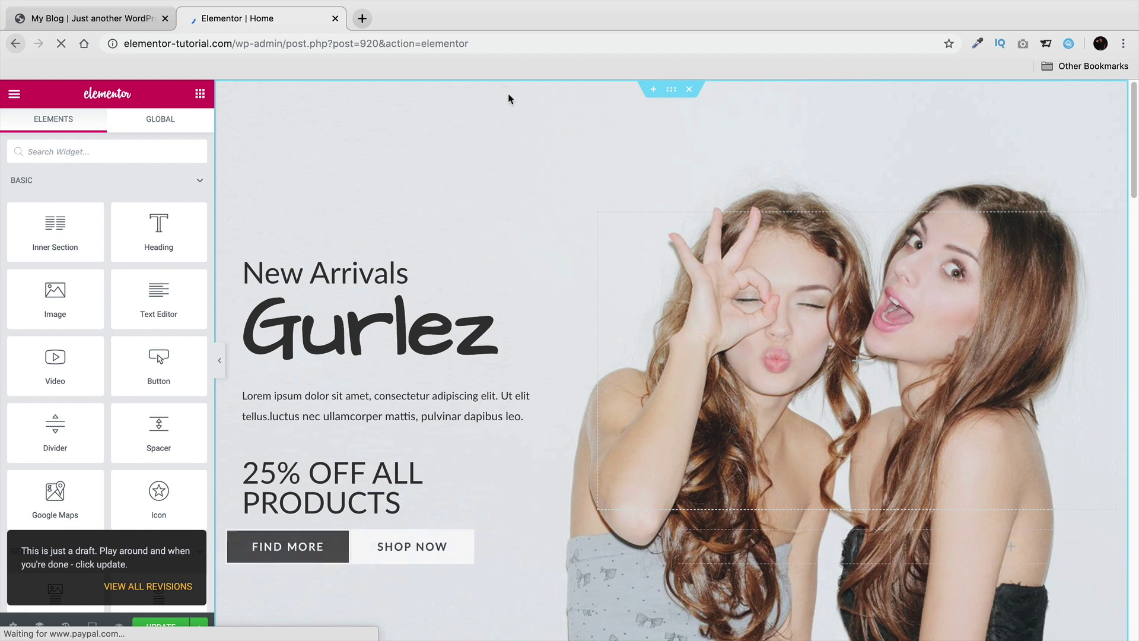
left_click(111, 21)
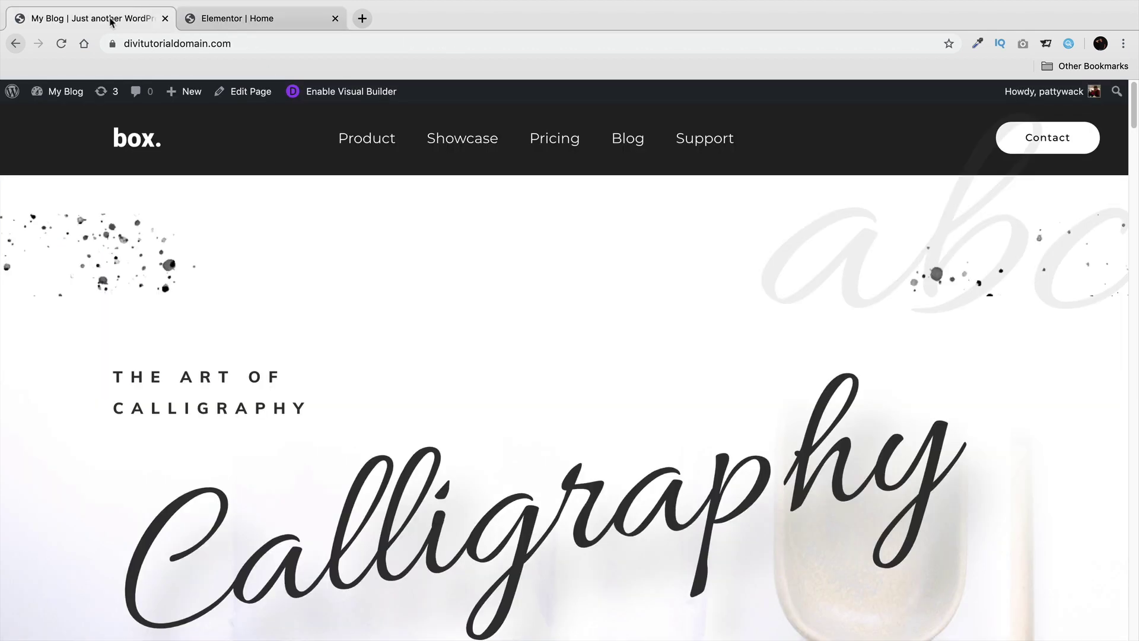
left_click(359, 92)
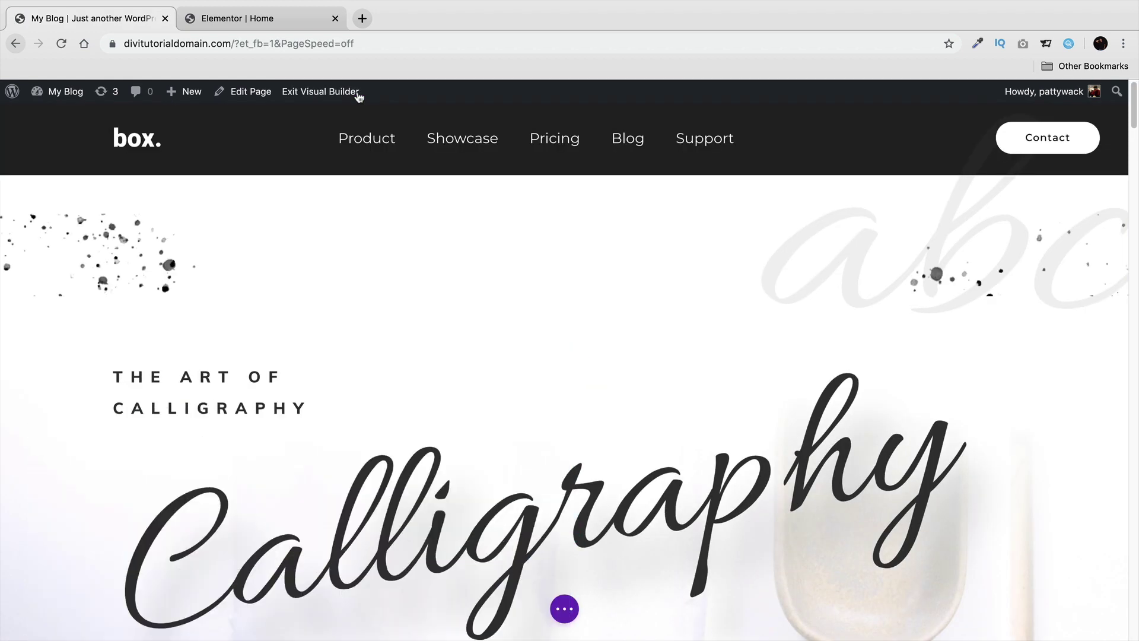
- Look through the calligraphy page in the Divi Visual Builder down to the portfolio section to judge how smoothly it responds
scroll(316, 206, "down", 10)
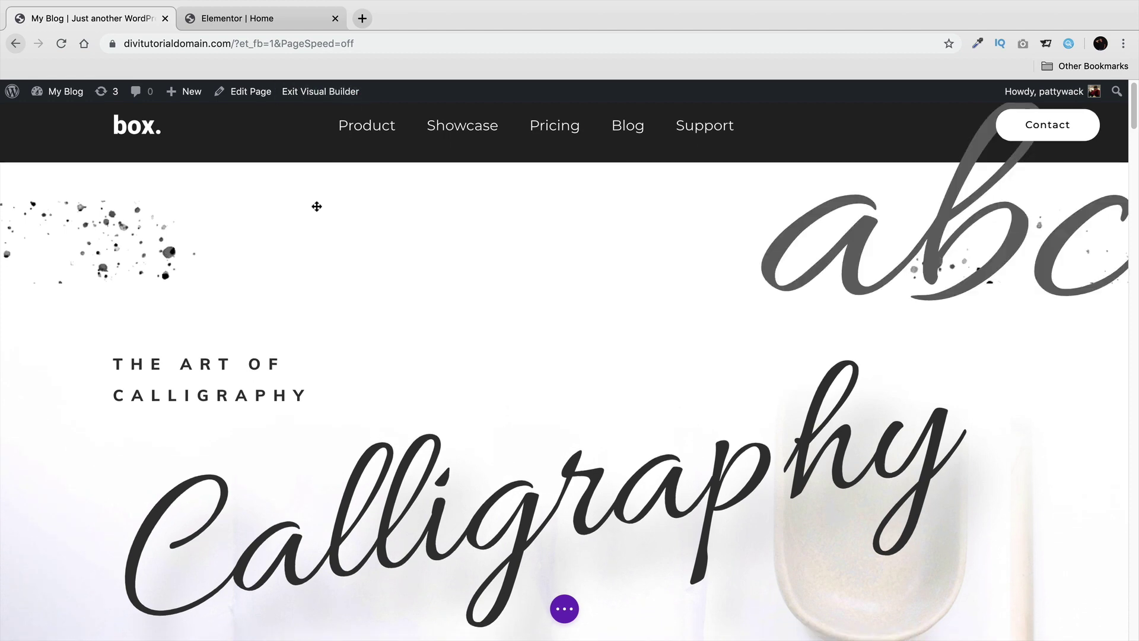
scroll(316, 206, "down", 15)
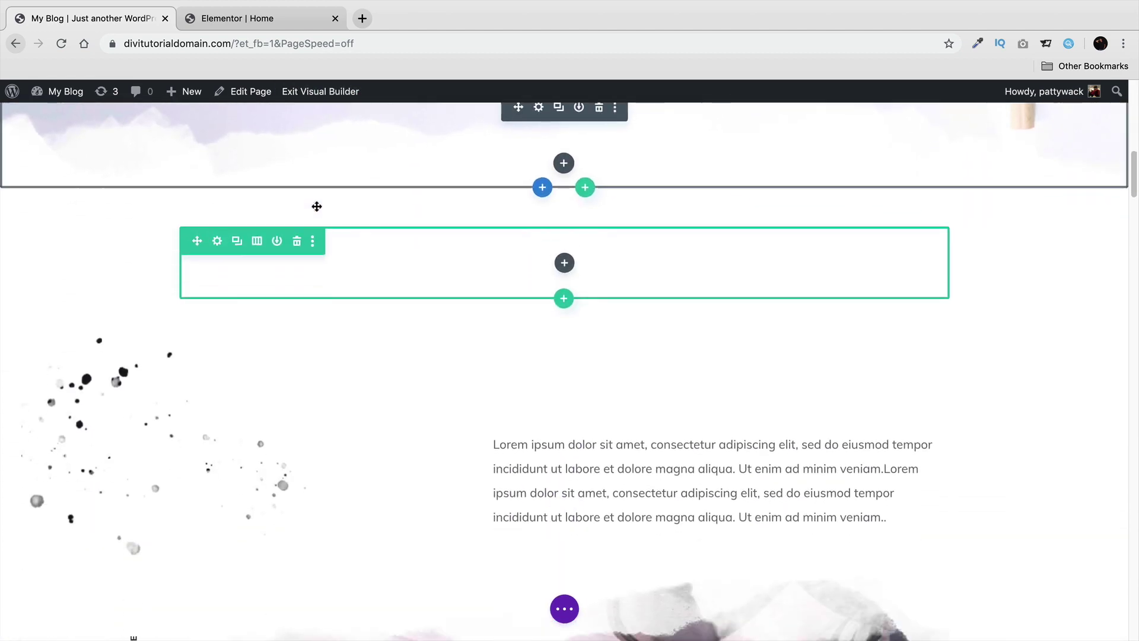
scroll(316, 206, "down", 15)
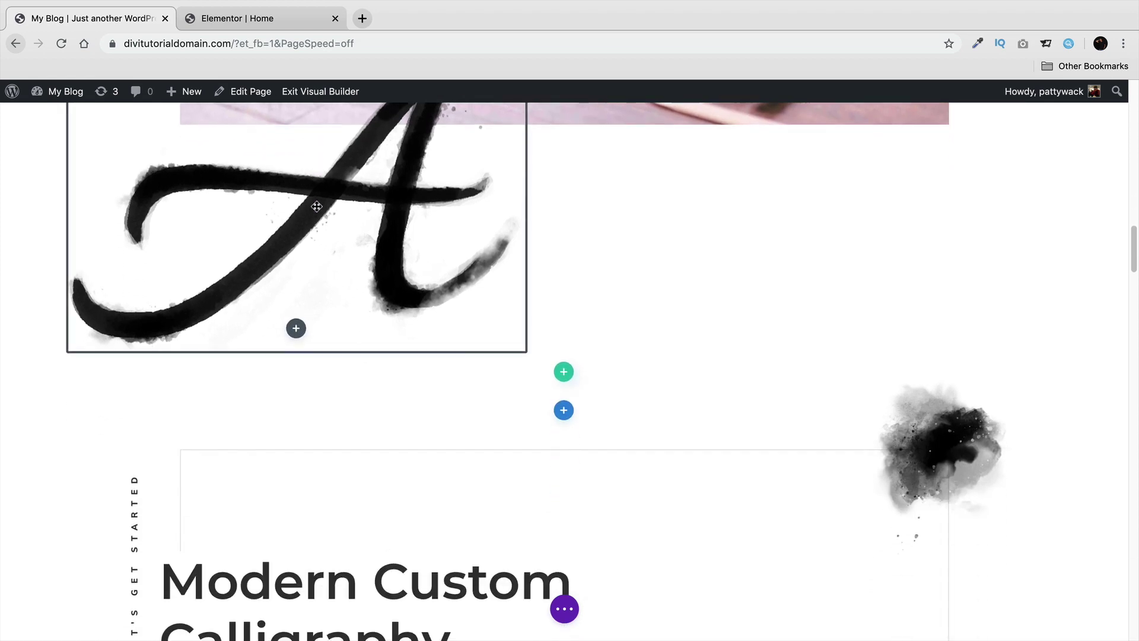
scroll(317, 205, "down", 10)
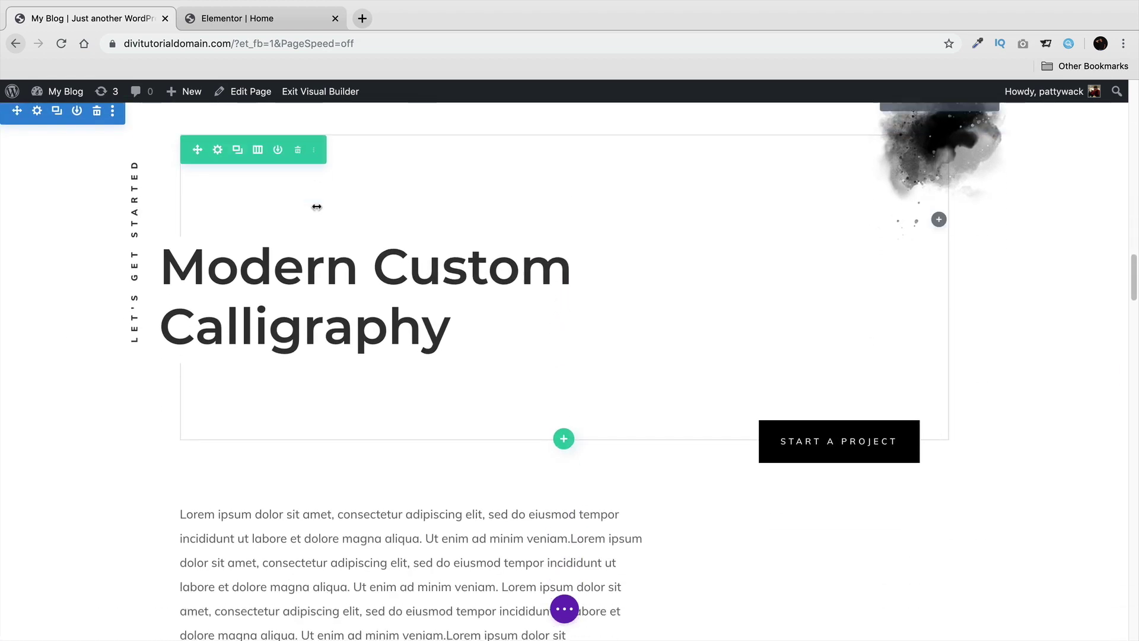
scroll(313, 111, "down", 2)
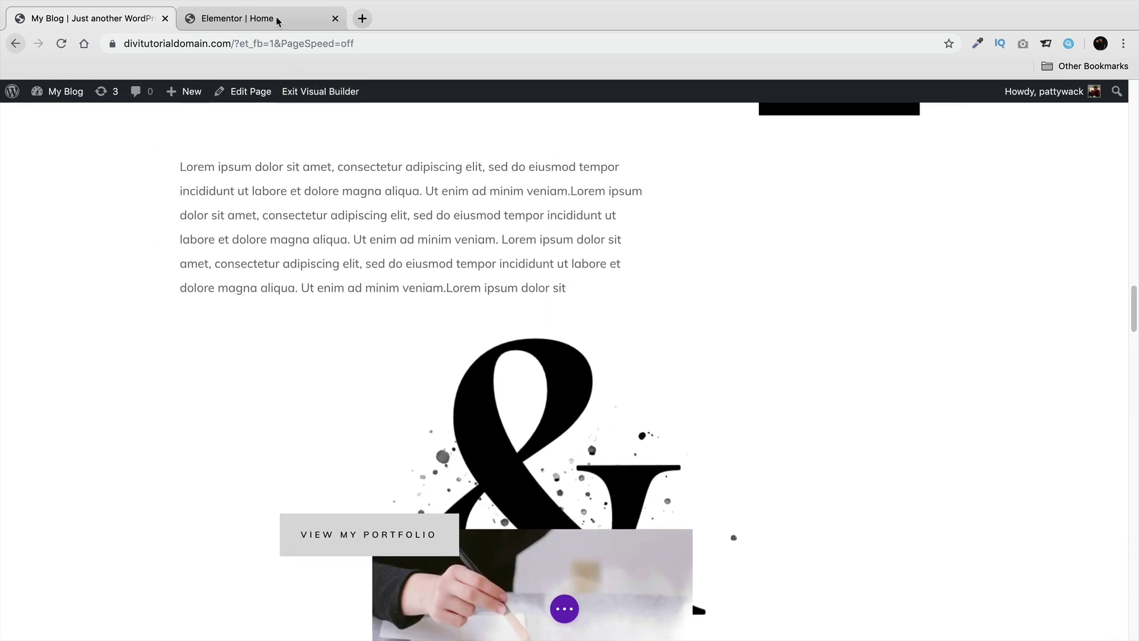
- Look through the whole fashion store page in the Elementor editor and return to its start to judge how smoothly it responds
left_click(275, 18)
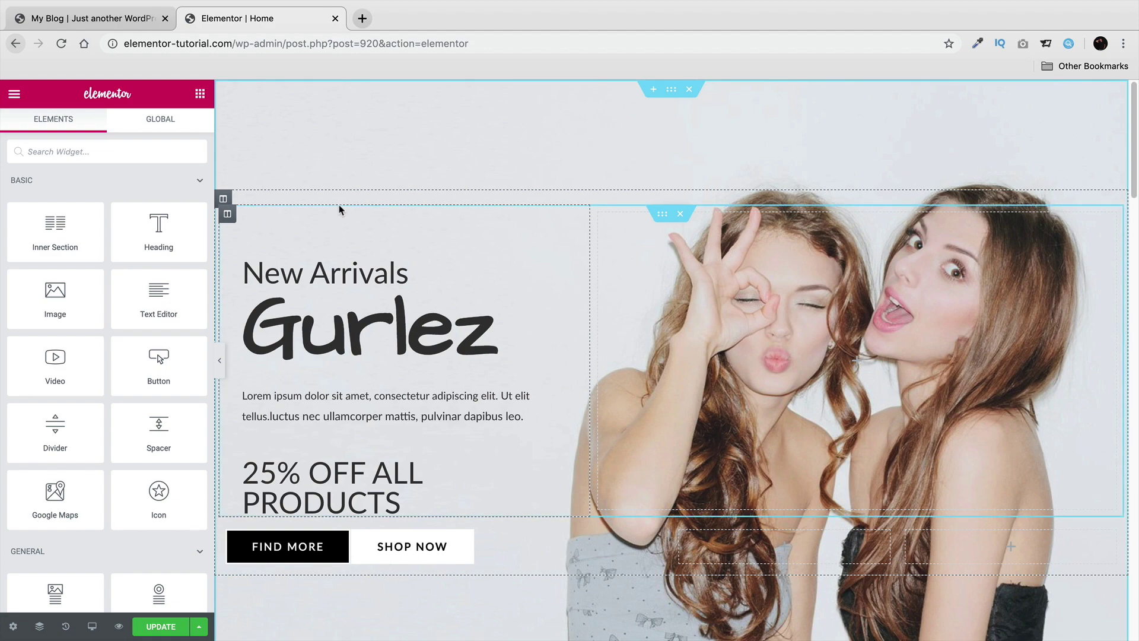
scroll(340, 209, "down", 5)
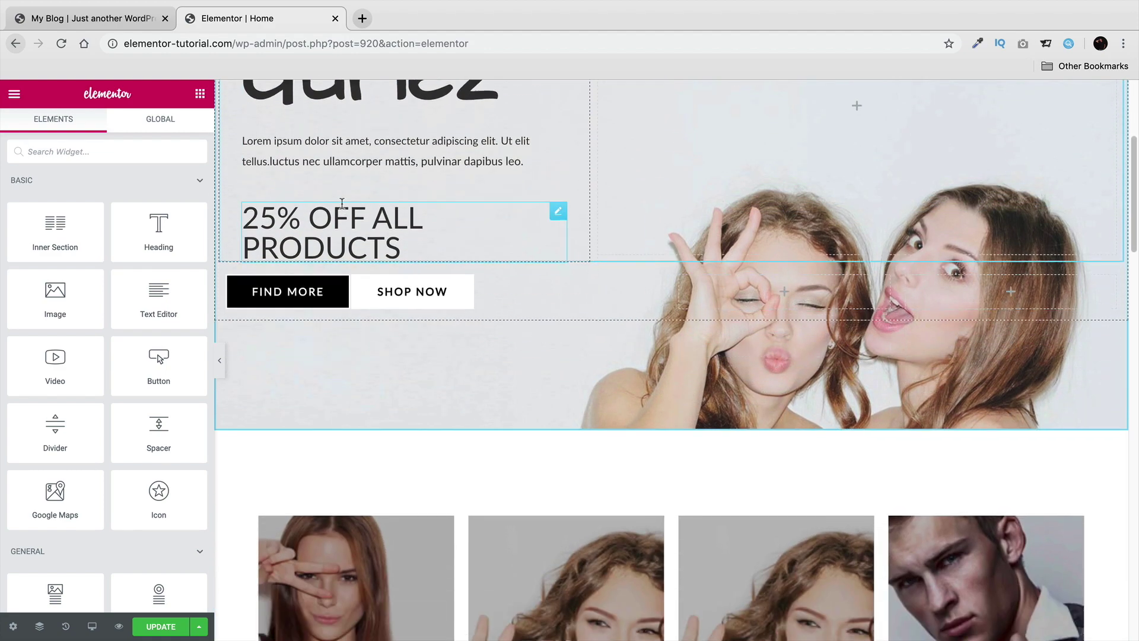
scroll(341, 207, "down", 8)
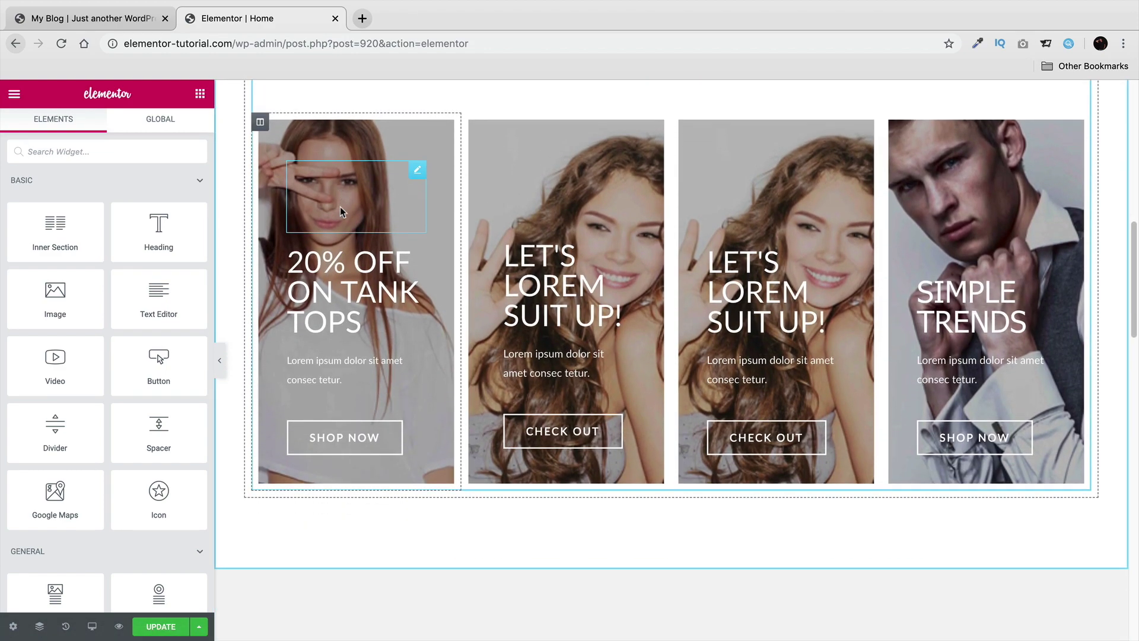
right_click(341, 209)
scroll(340, 206, "down", 2)
left_click(308, 313)
scroll(308, 313, "down", 3)
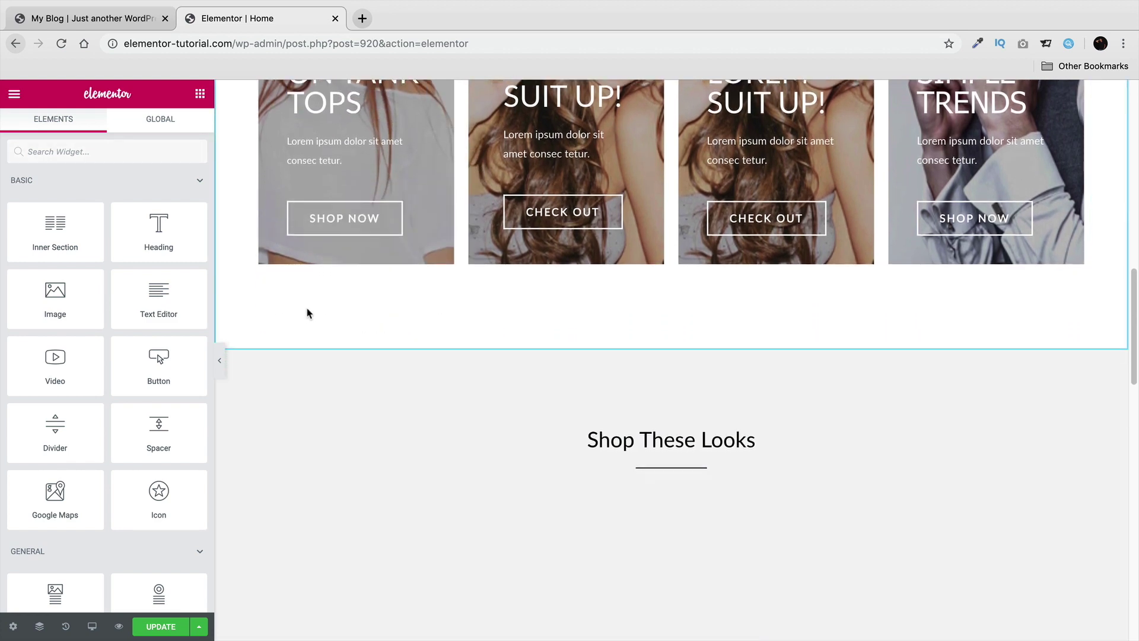
scroll(308, 306, "down", 13)
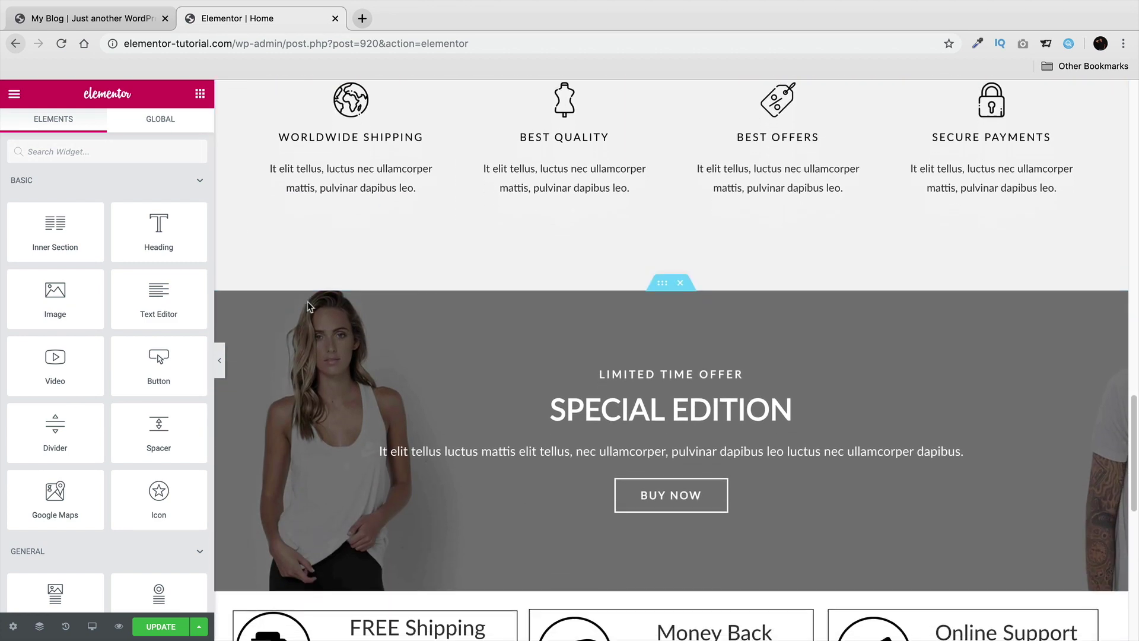
scroll(308, 307, "down", 4)
scroll(315, 333, "up", 4)
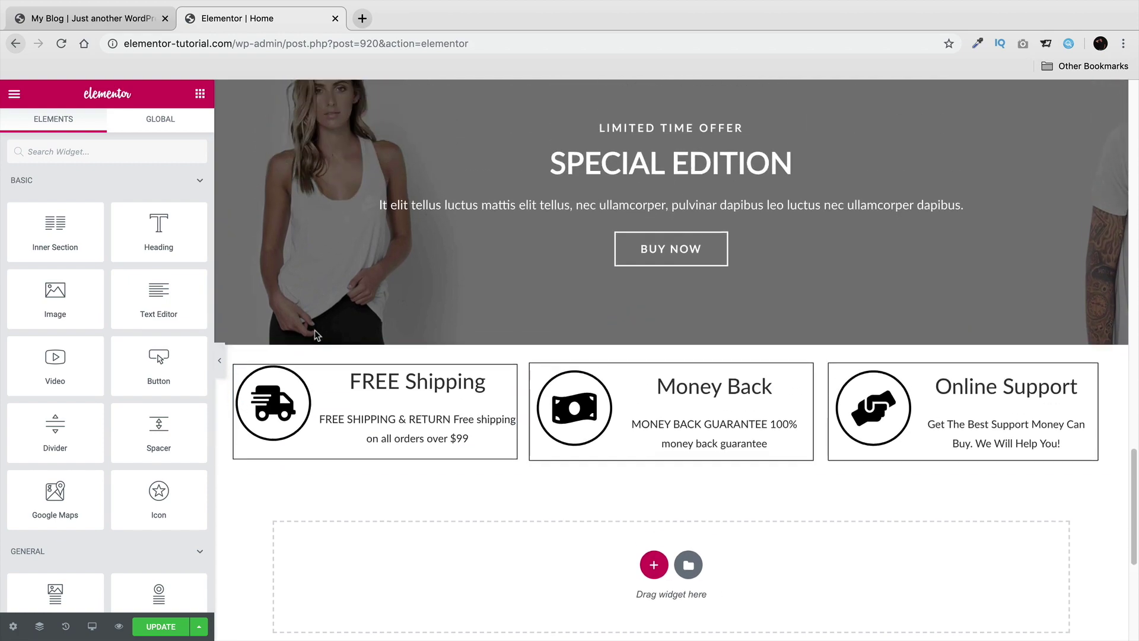
scroll(315, 334, "up", 20)
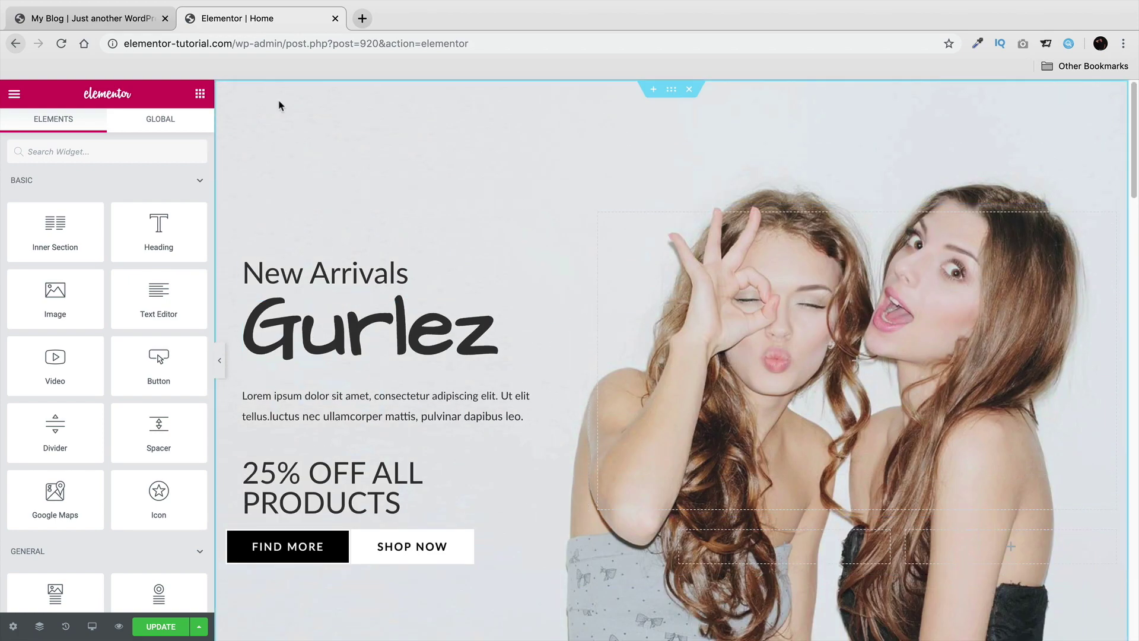
- Return to the start of the Divi calligraphy page and alternate between the two editors to compare their reliability
left_click(138, 19)
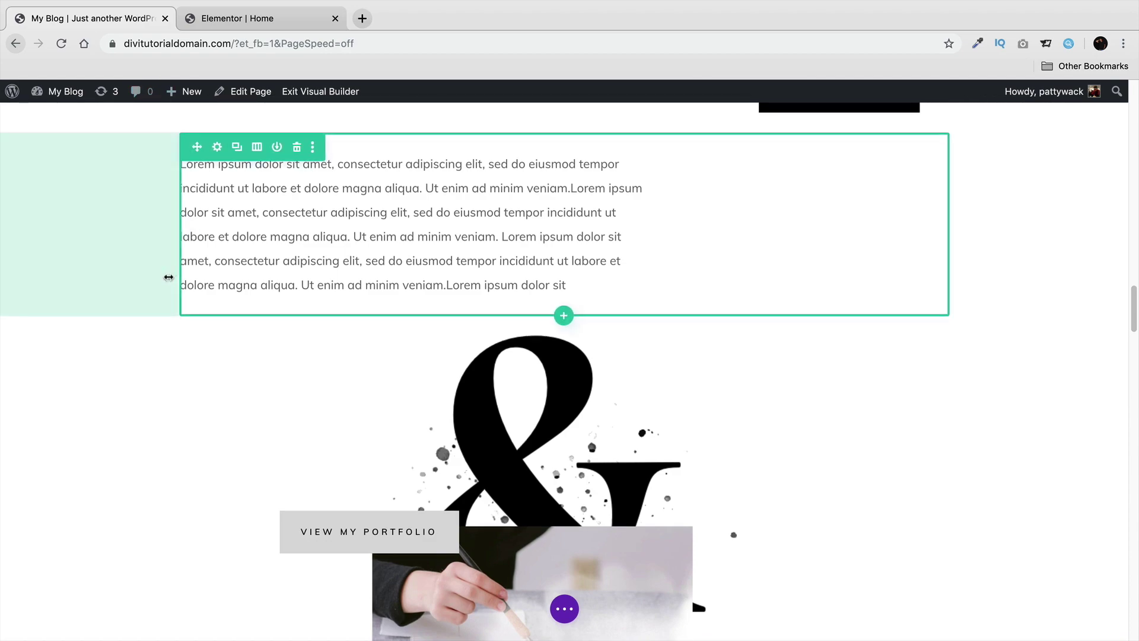
scroll(171, 275, "up", 7)
scroll(170, 284, "up", 20)
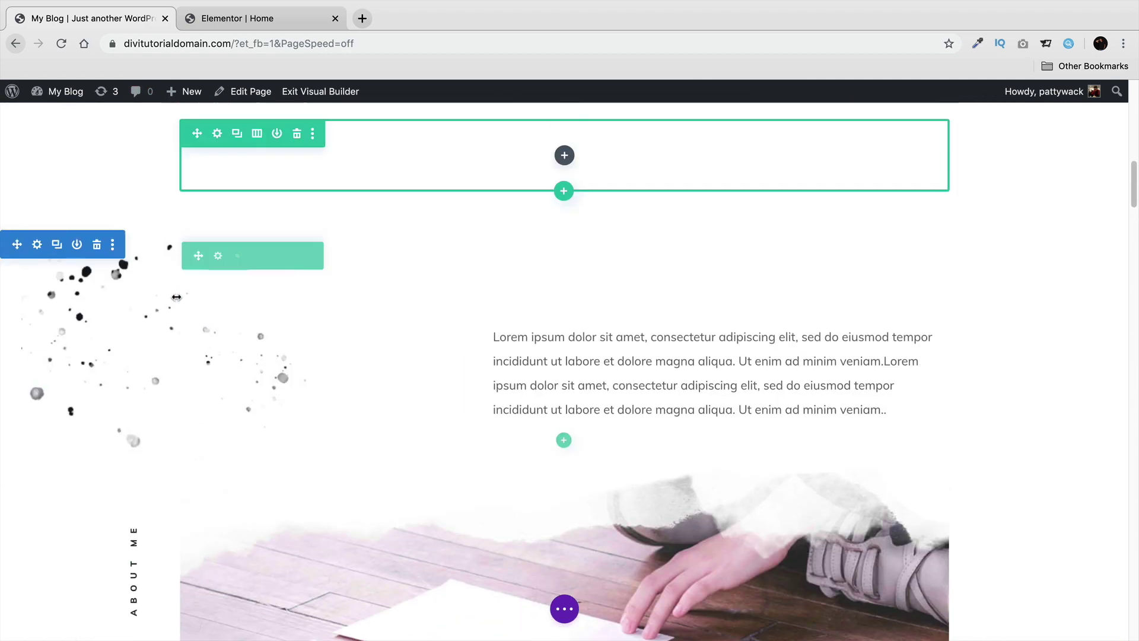
scroll(178, 306, "up", 3)
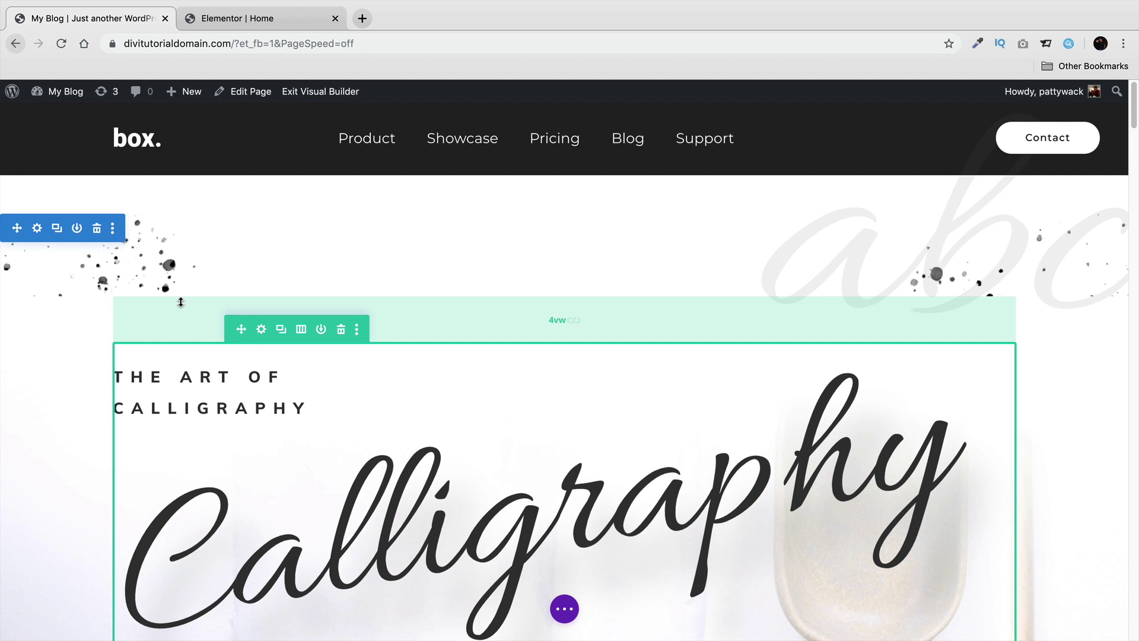
left_click(266, 19)
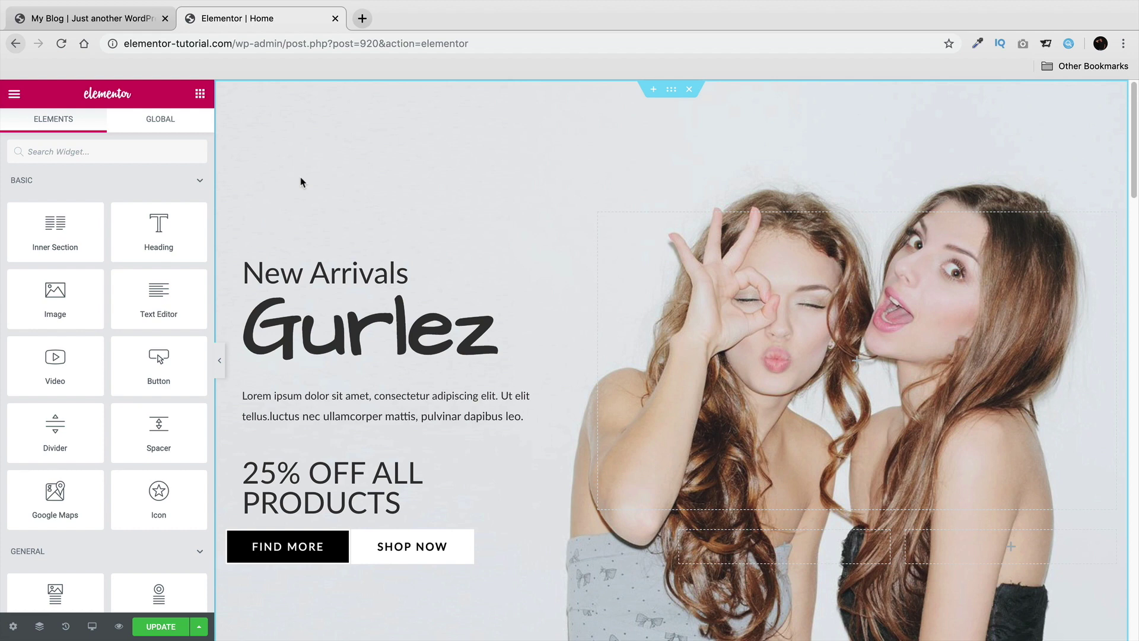
left_click(132, 20)
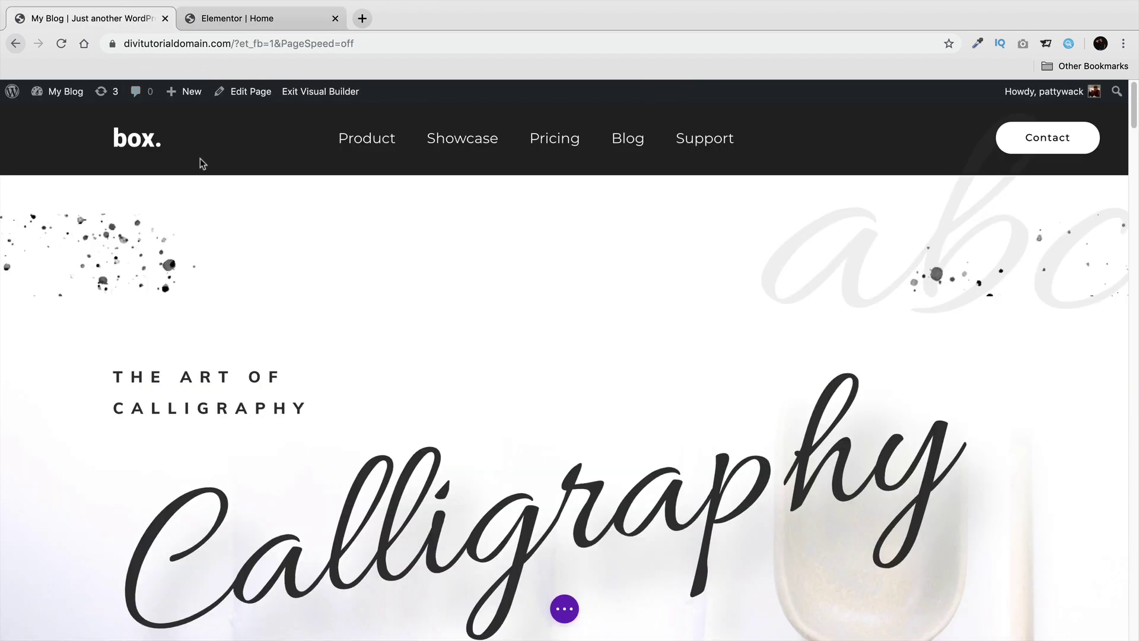
left_click(234, 19)
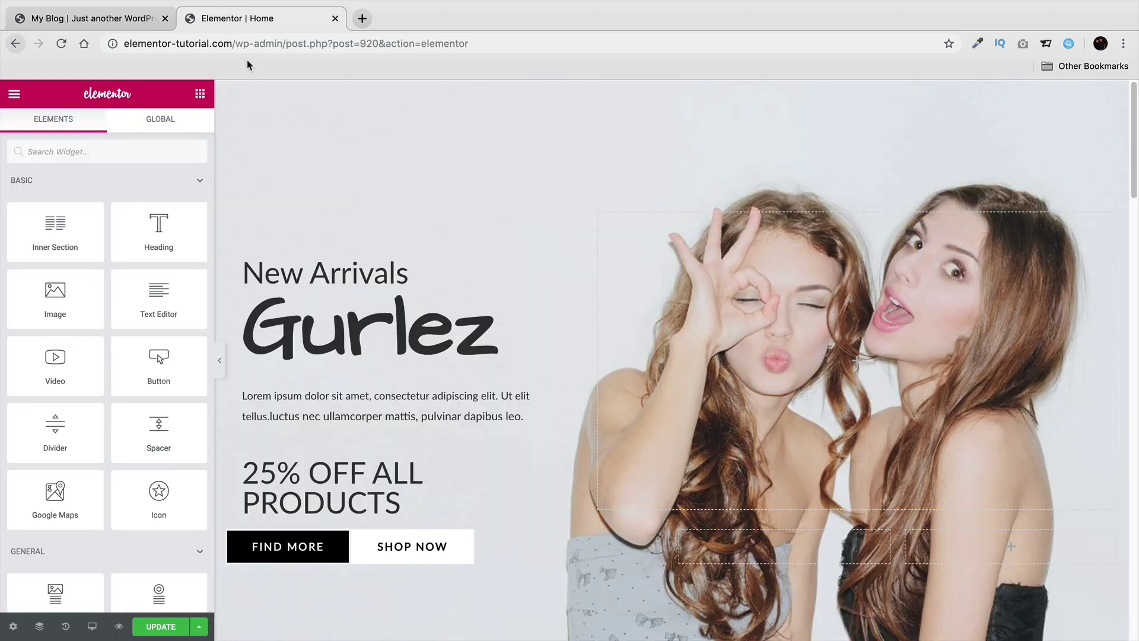
- Look through the Divi calligraphy page again, down to the View My Portfolio section, to check how its editing controls respond
left_click(133, 20)
scroll(71, 368, "down", 4)
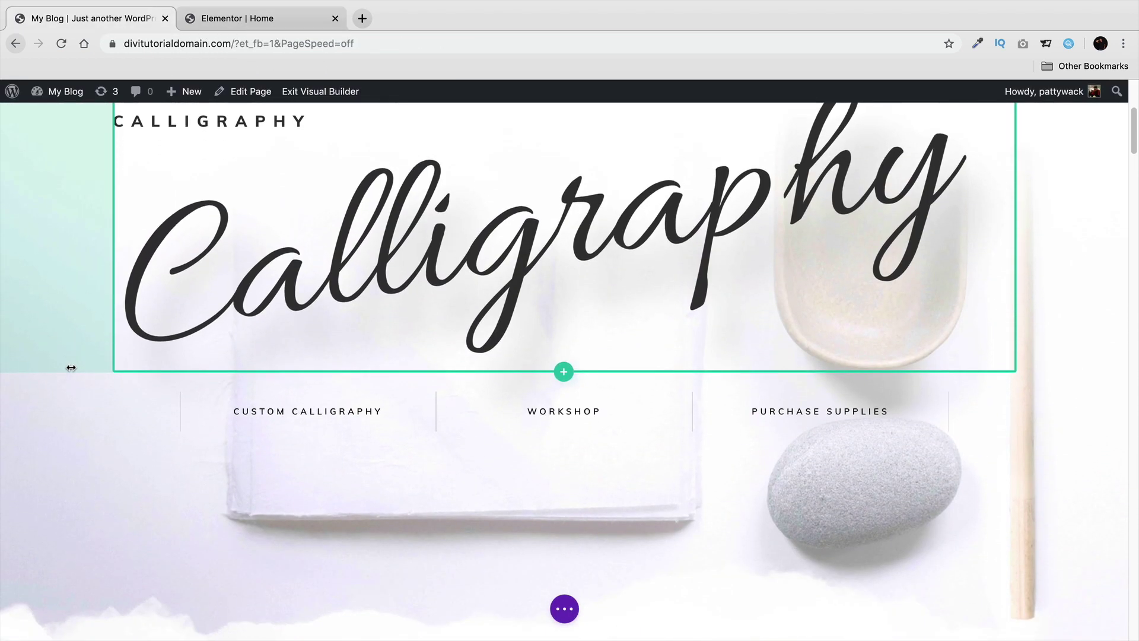
scroll(71, 368, "down", 8)
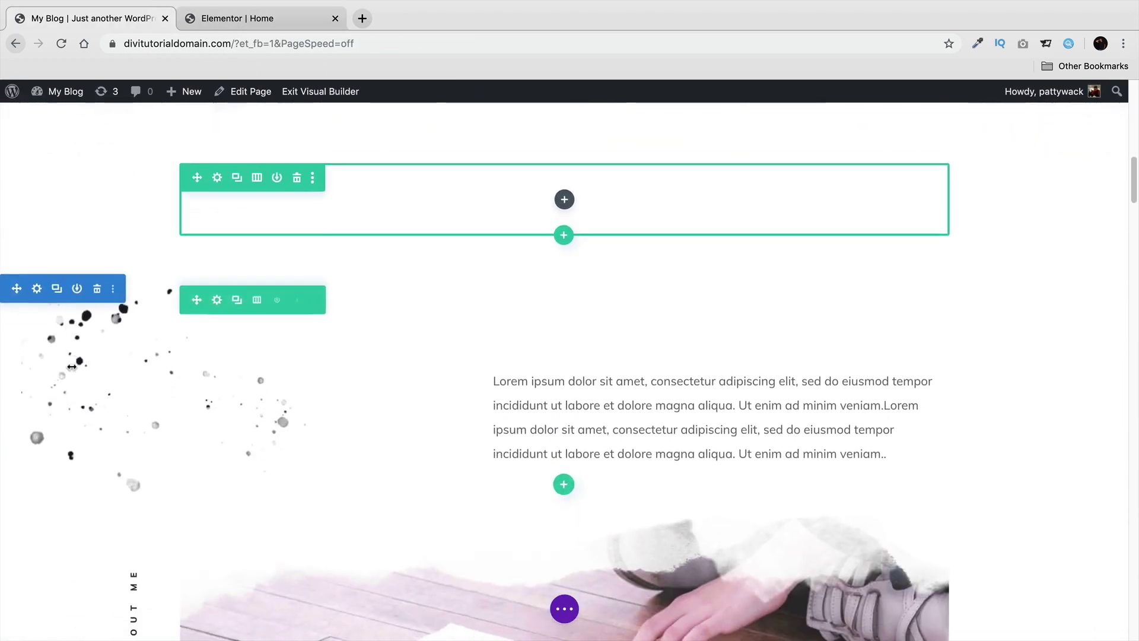
scroll(72, 370, "down", 3)
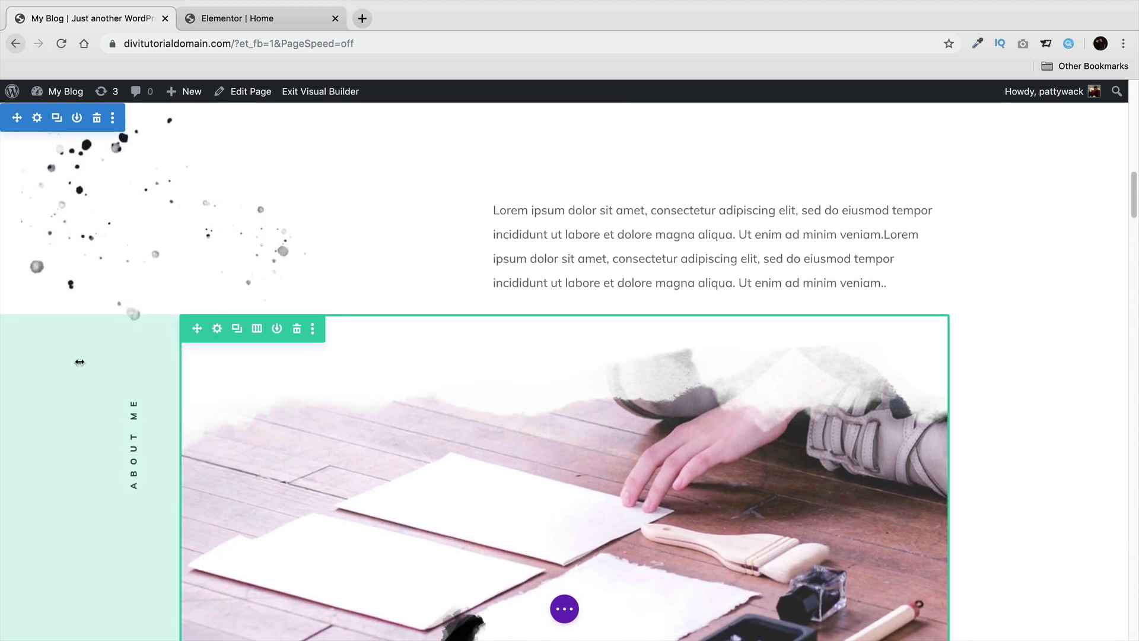
scroll(79, 362, "down", 4)
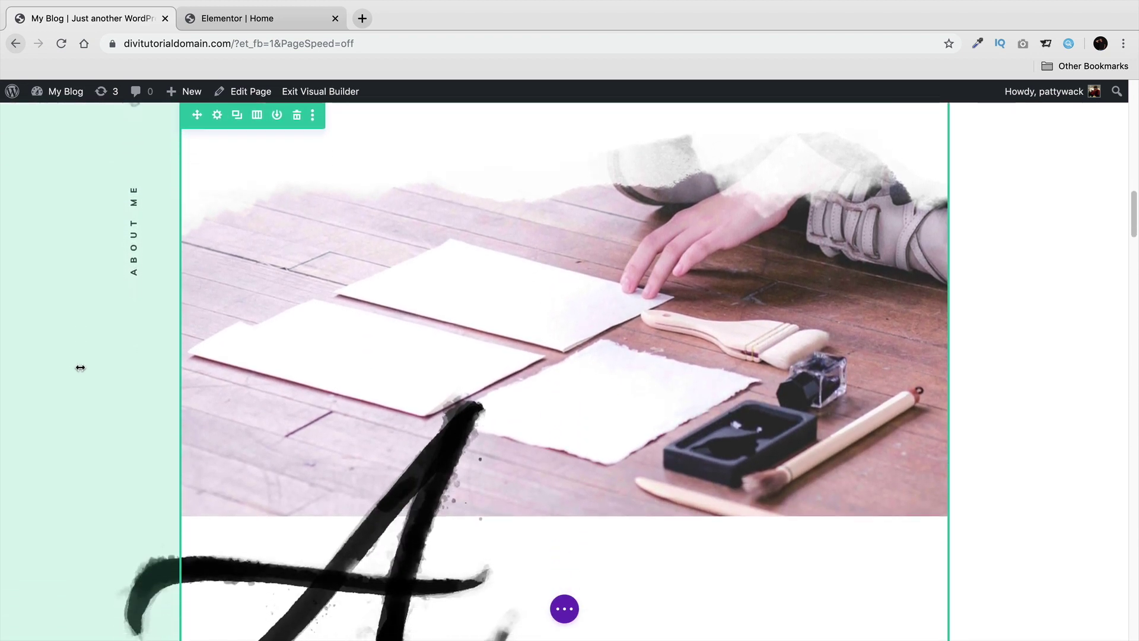
scroll(82, 366, "down", 6)
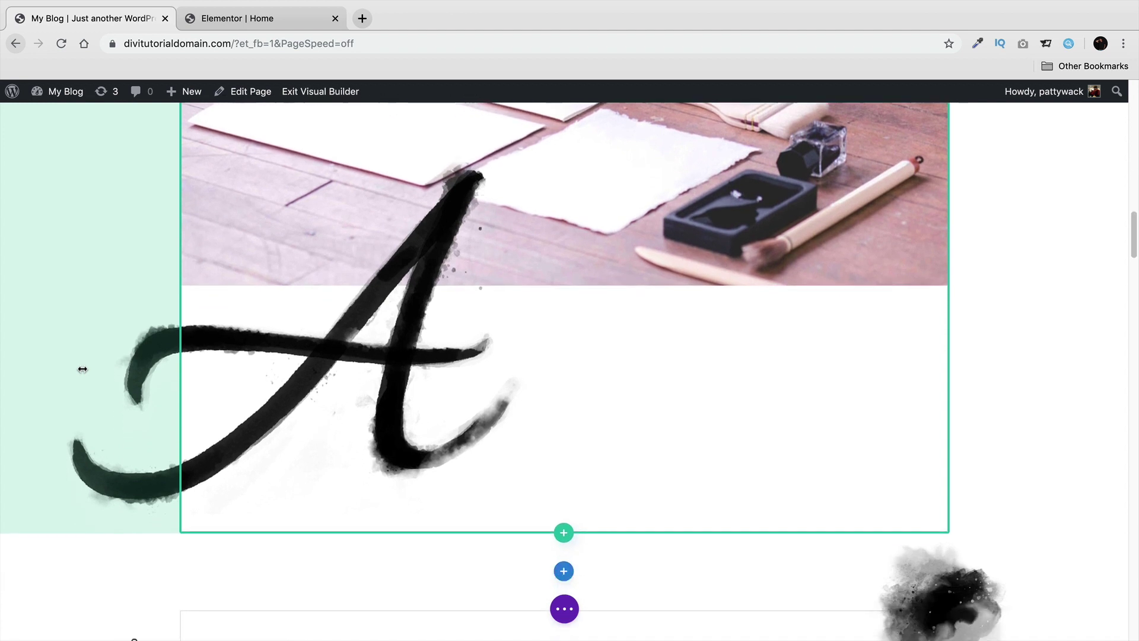
scroll(82, 369, "down", 3)
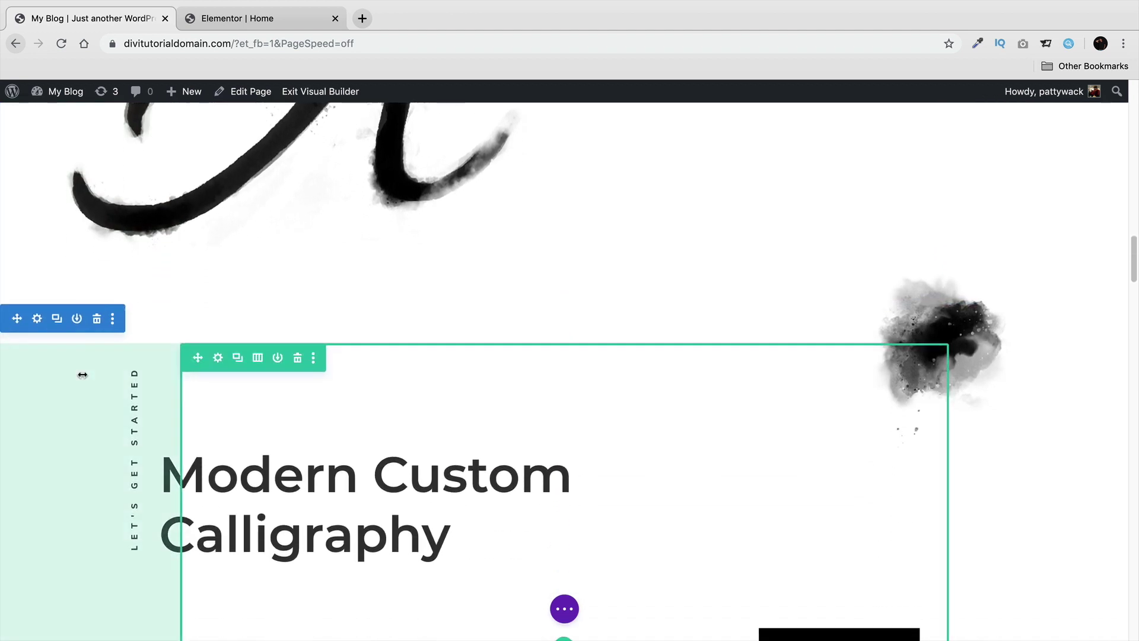
scroll(82, 369, "down", 5)
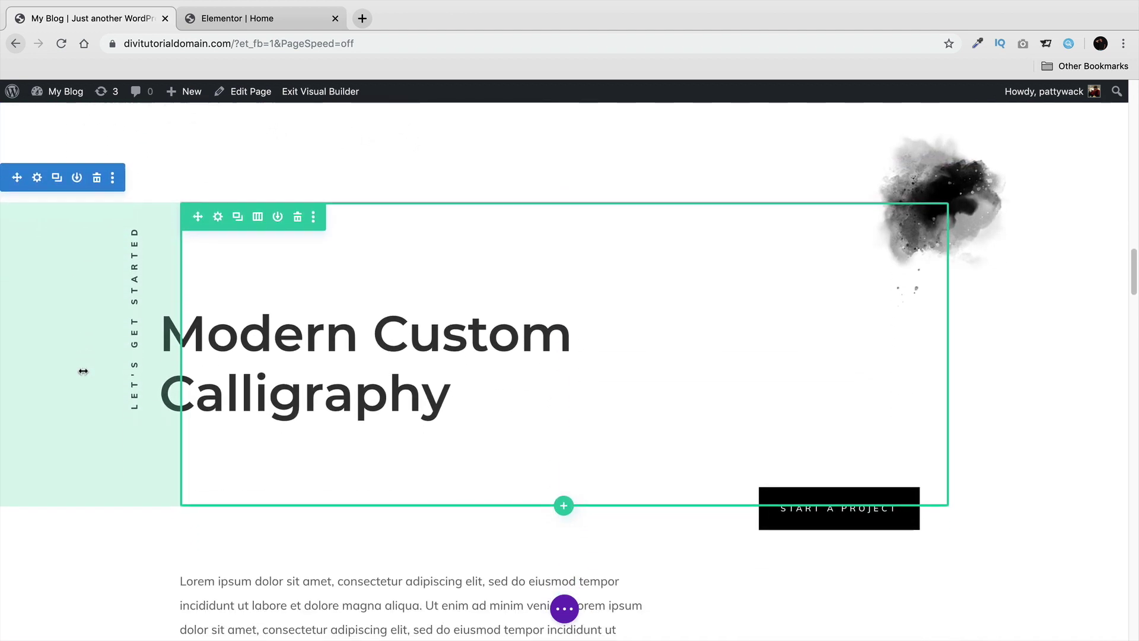
scroll(88, 362, "down", 2)
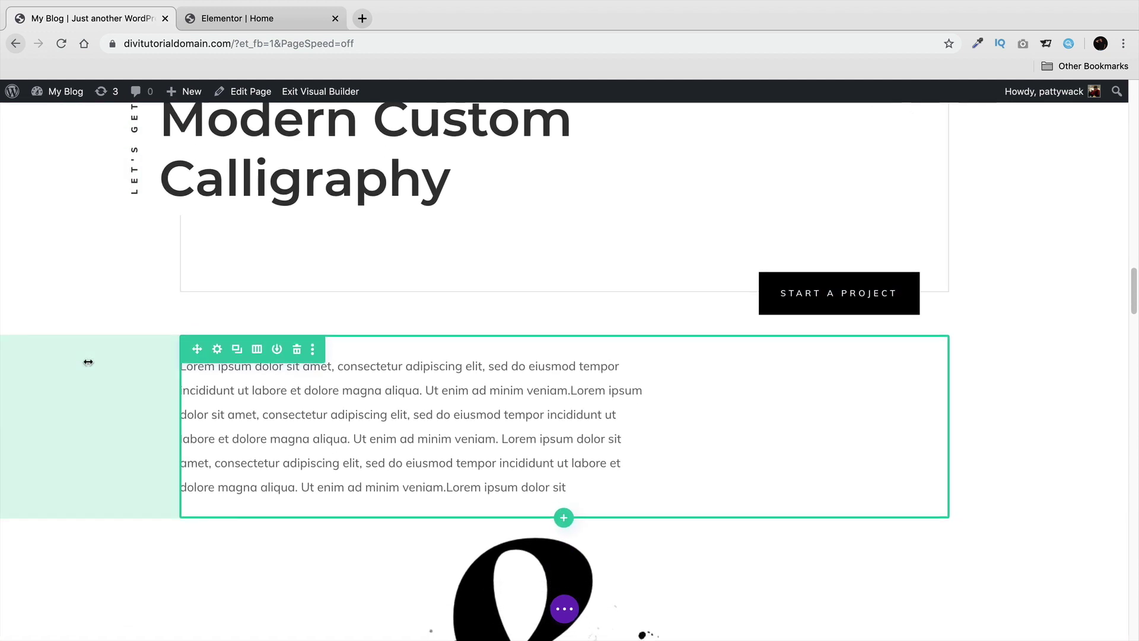
scroll(88, 361, "down", 5)
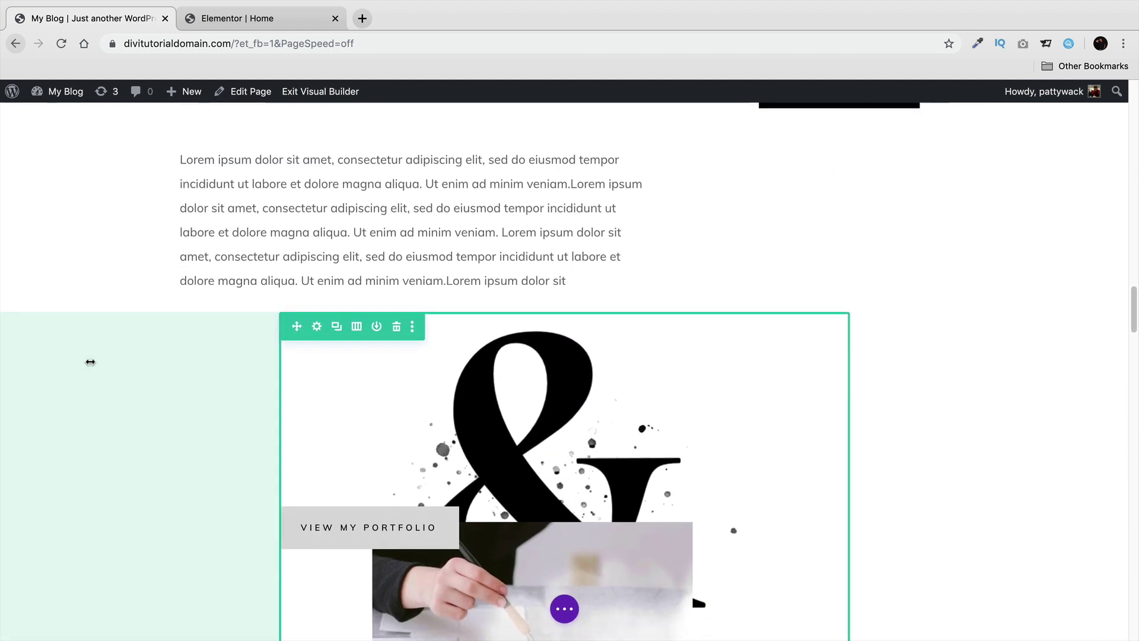
scroll(91, 363, "down", 4)
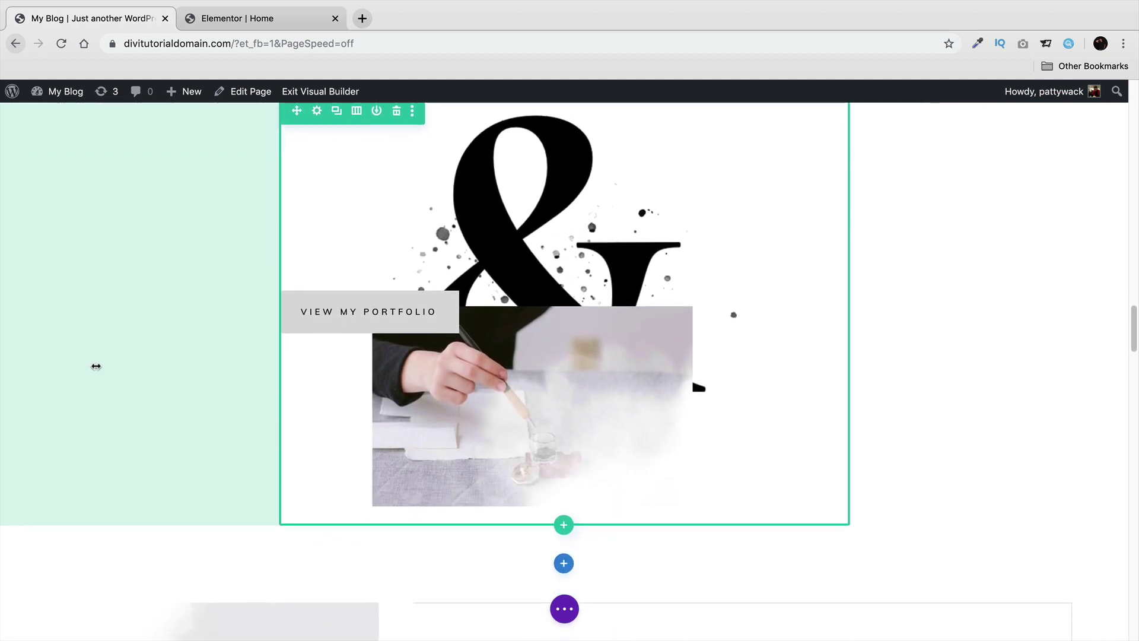
- Return to the start of the calligraphy page and switch back to the Elementor editor to compare responsiveness
scroll(122, 399, "up", 20)
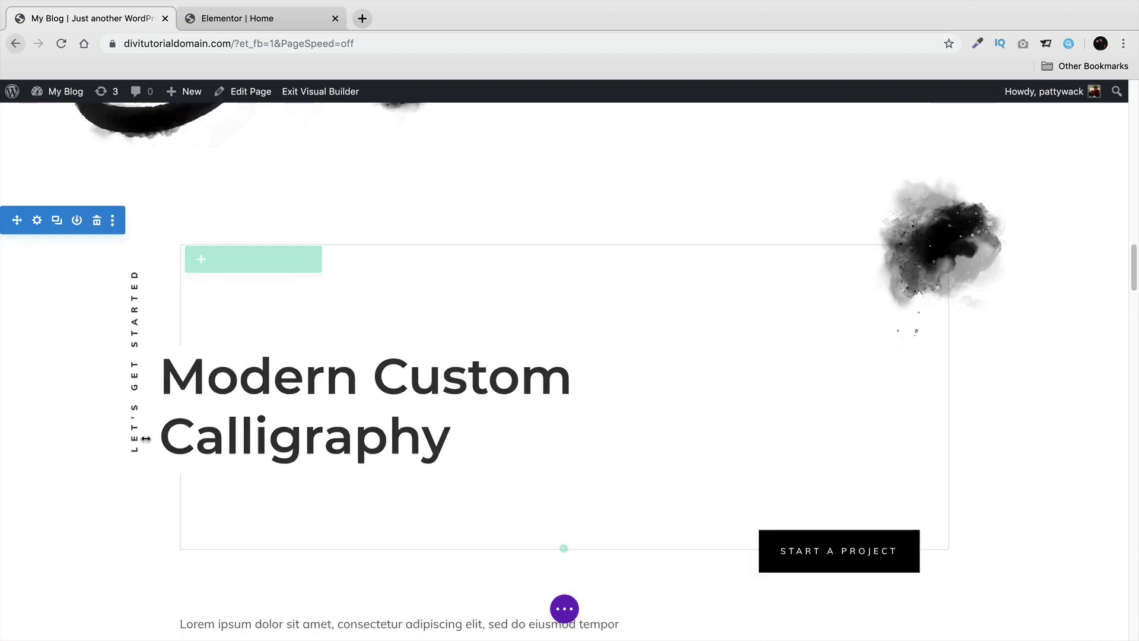
scroll(148, 445, "up", 15)
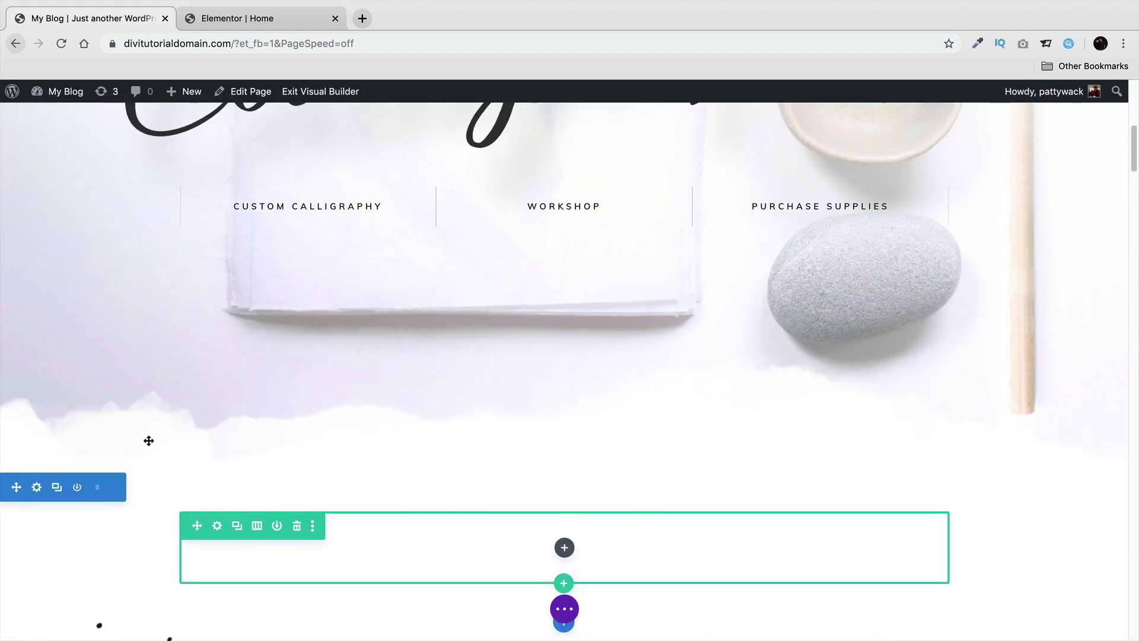
scroll(148, 439, "up", 3)
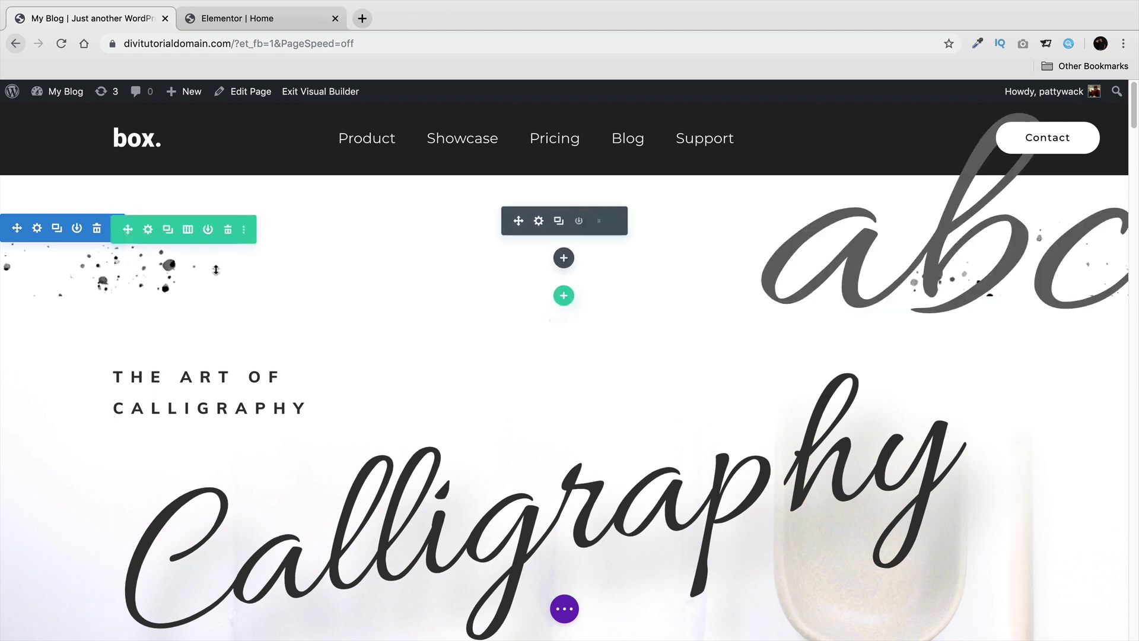
left_click(255, 19)
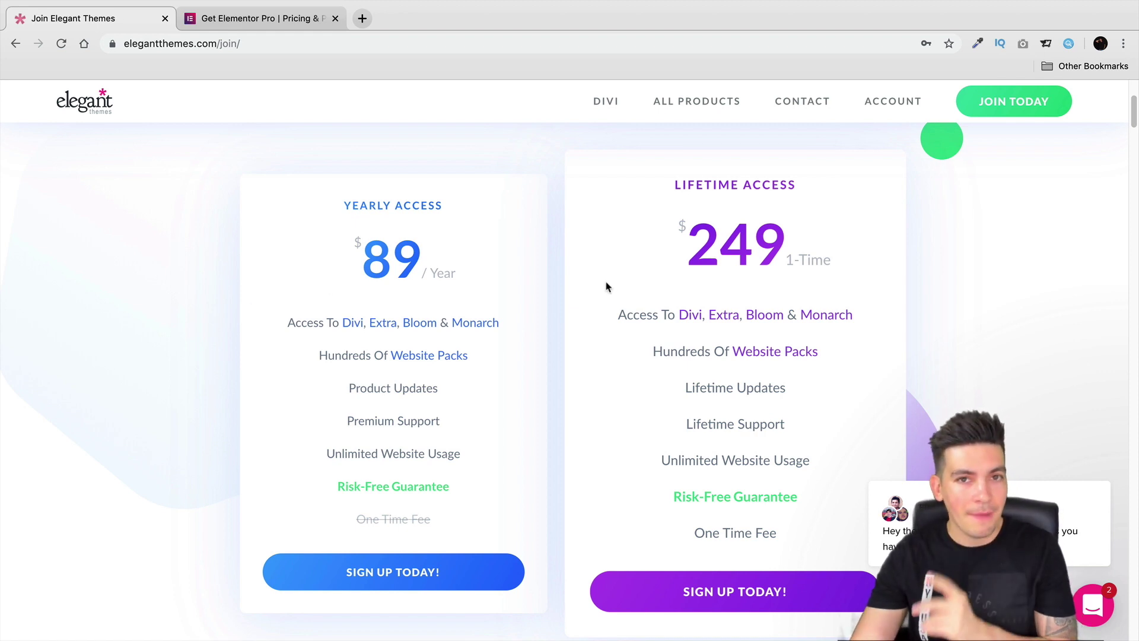
- Highlight the one-time Lifetime Access price on the Elegant Themes pricing page
left_click_drag(680, 249, 867, 259)
left_click(867, 260)
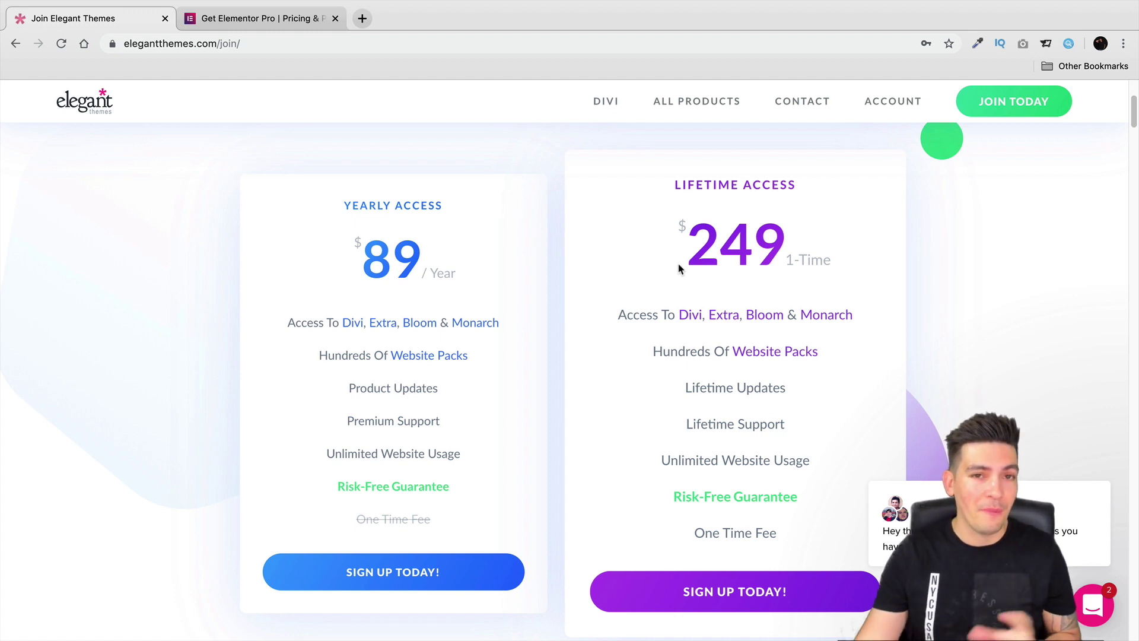
- Examine the Personal, Plus and Expert plans on the Elementor Pro pricing page and highlight the Expert plan's yearly price
left_click(276, 19)
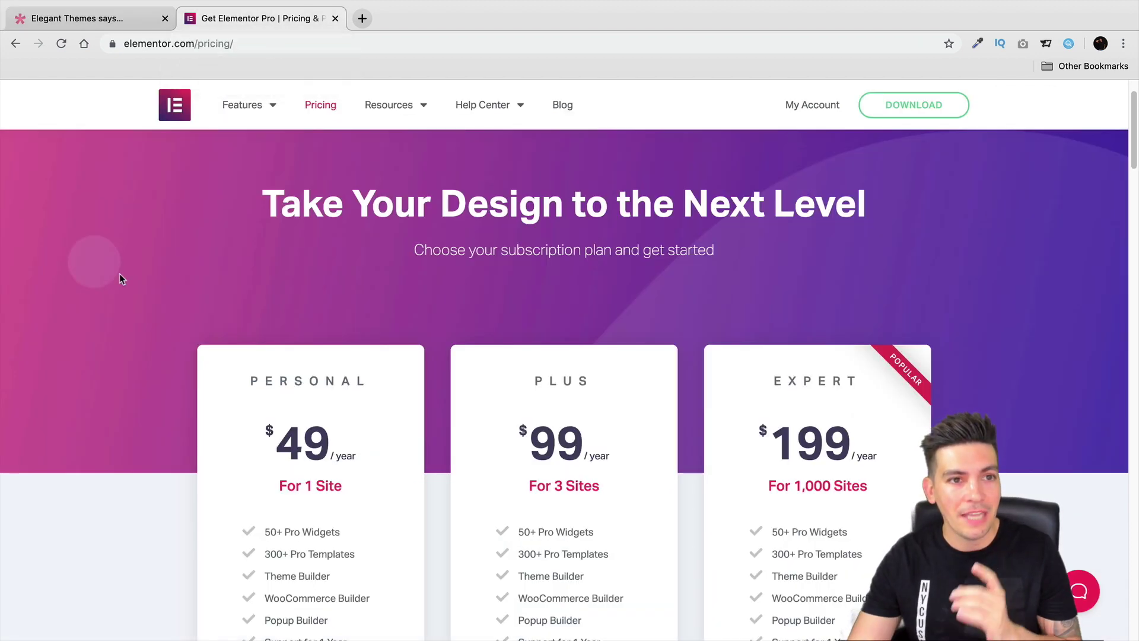
scroll(119, 275, "down", 3)
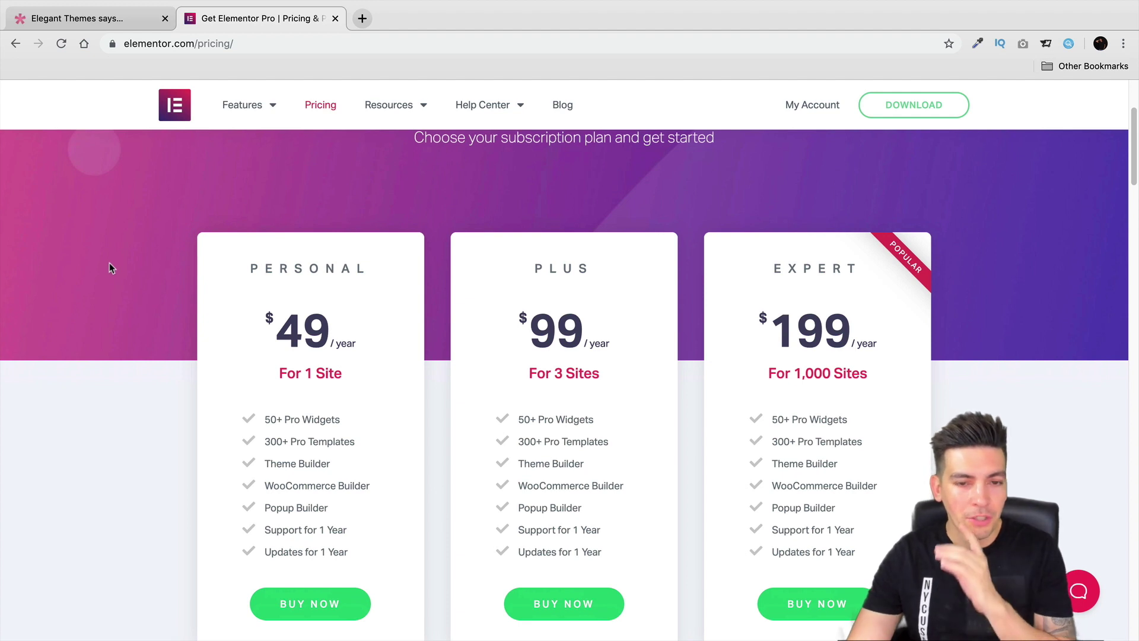
scroll(107, 273, "down", 1)
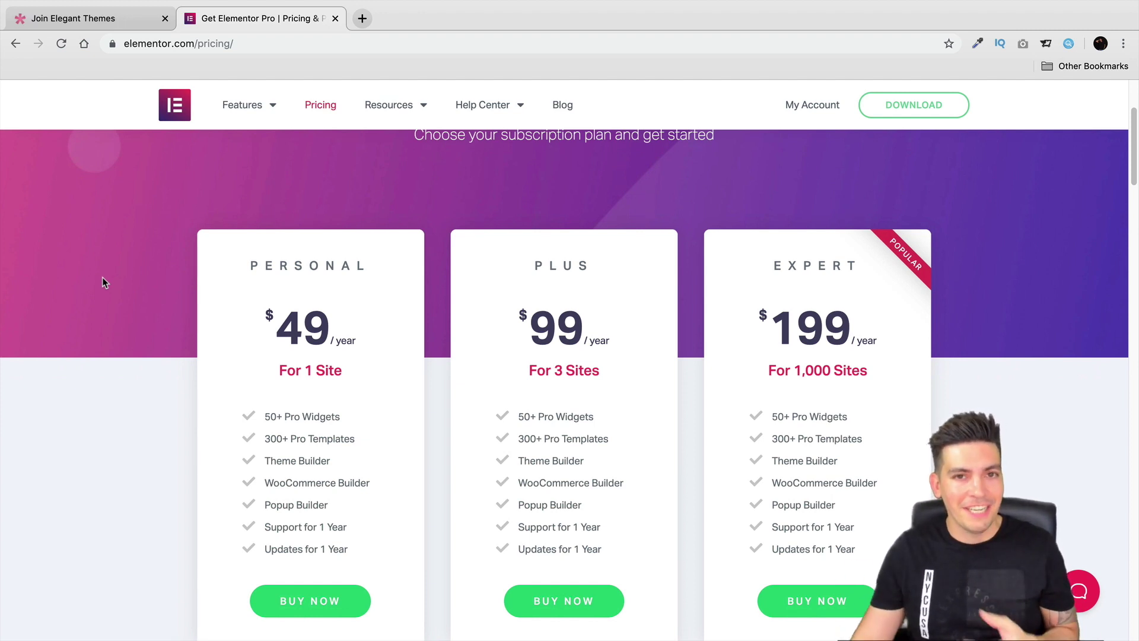
scroll(102, 273, "down", 1)
scroll(99, 278, "down", 1)
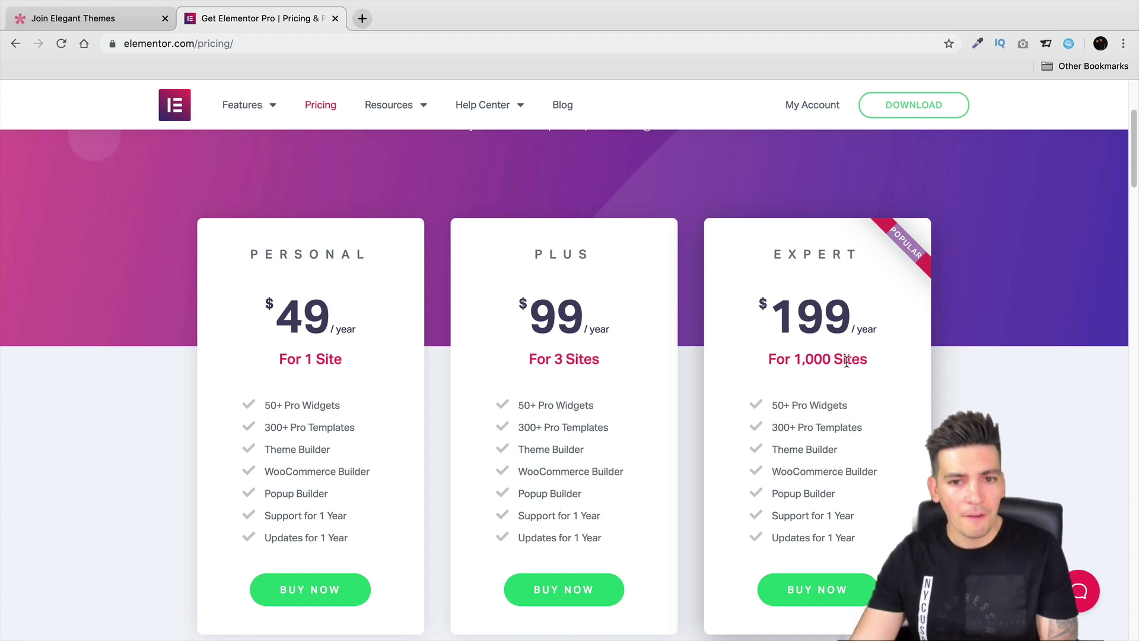
scroll(847, 362, "down", 1)
scroll(884, 358, "down", 2)
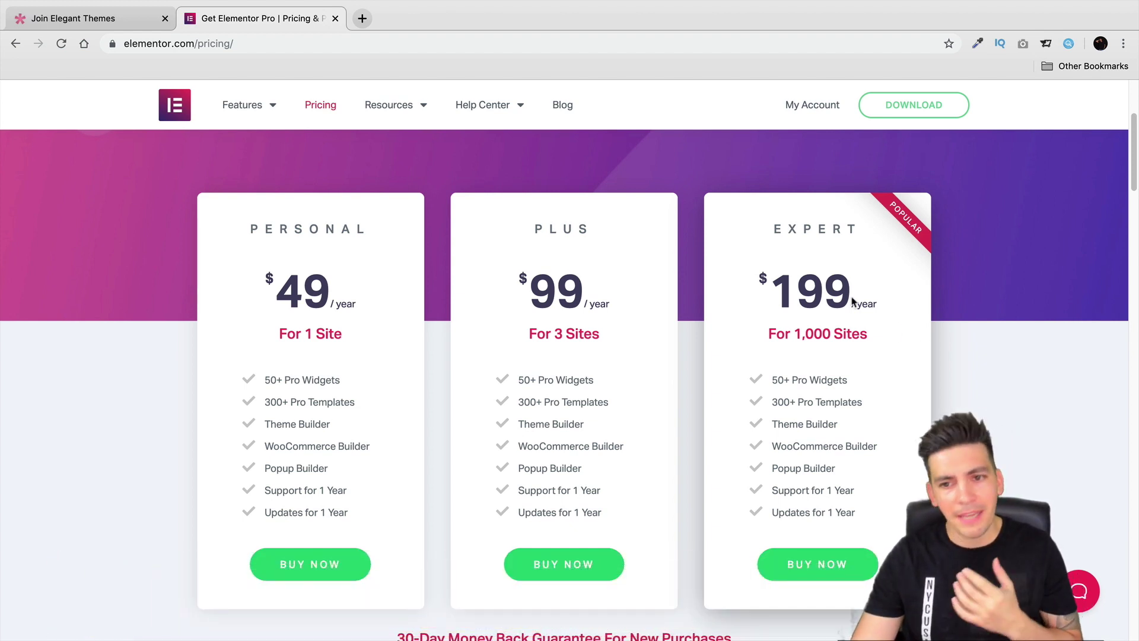
double_click(821, 276)
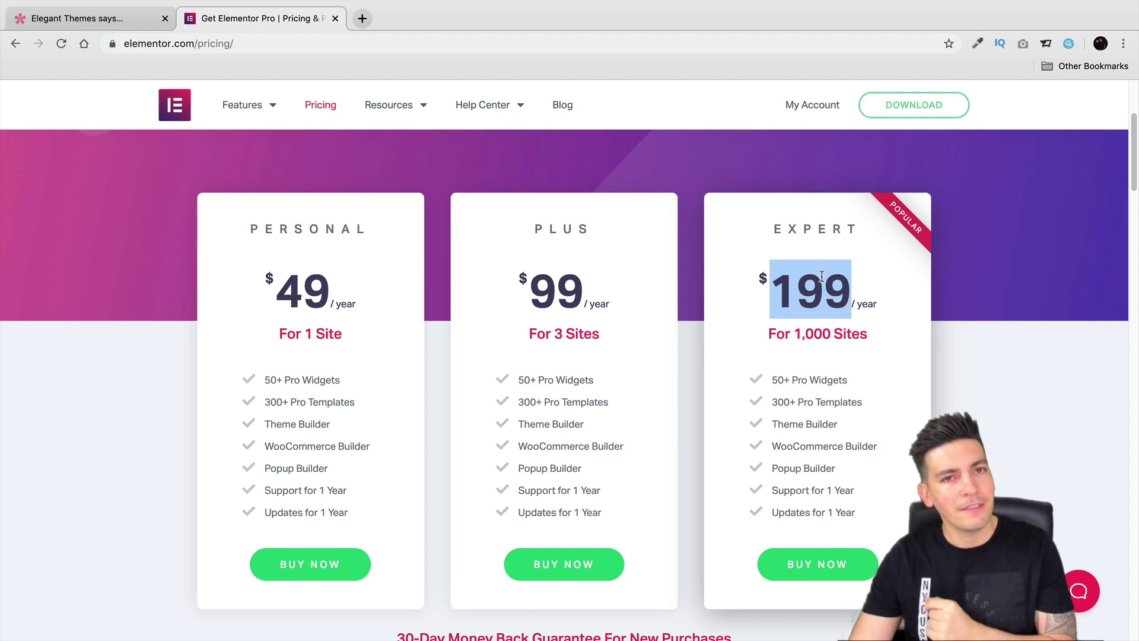
- Compare the Elegant Themes Lifetime Access price with Elementor's Expert plan price, clearing the highlight on the Expert price
left_click(128, 27)
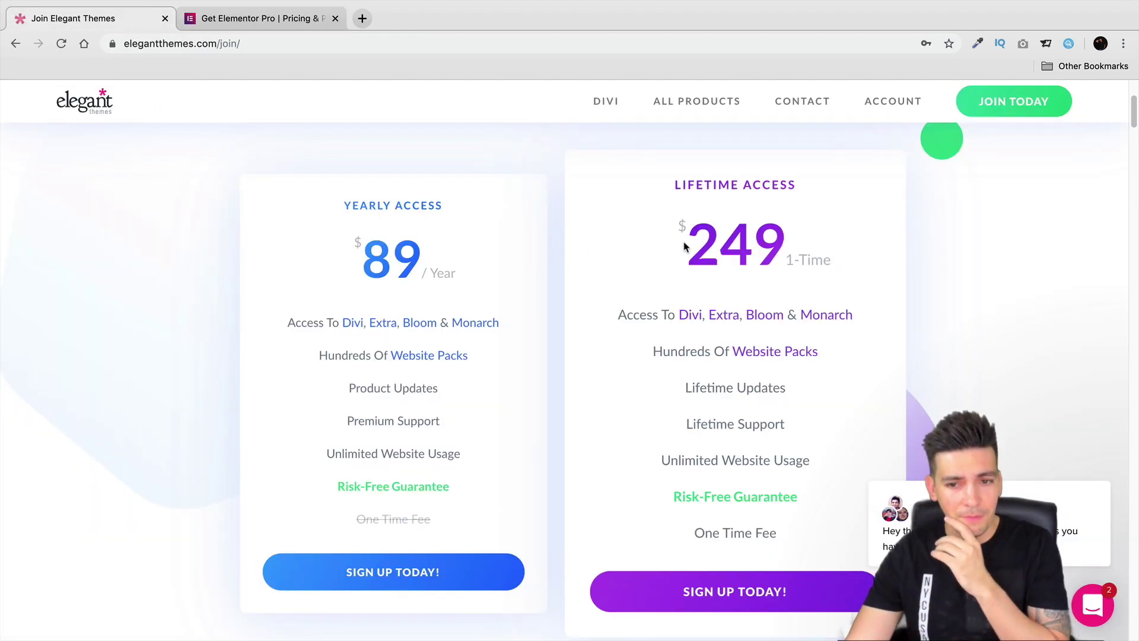
left_click_drag(693, 247, 729, 246)
left_click(769, 261)
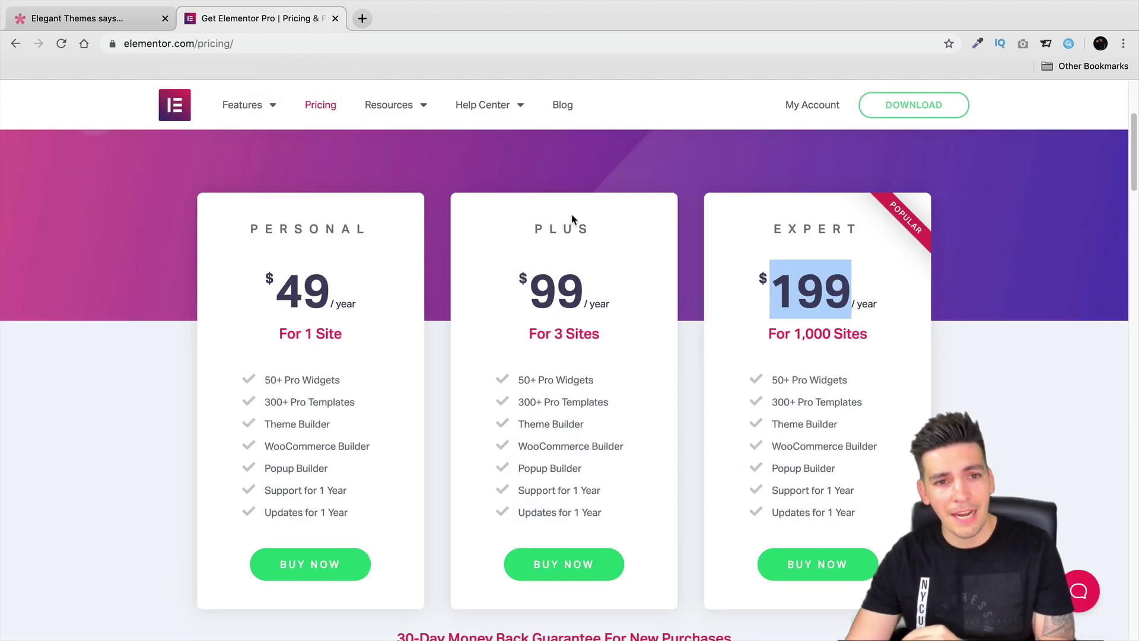
left_click(261, 19)
left_click(780, 295)
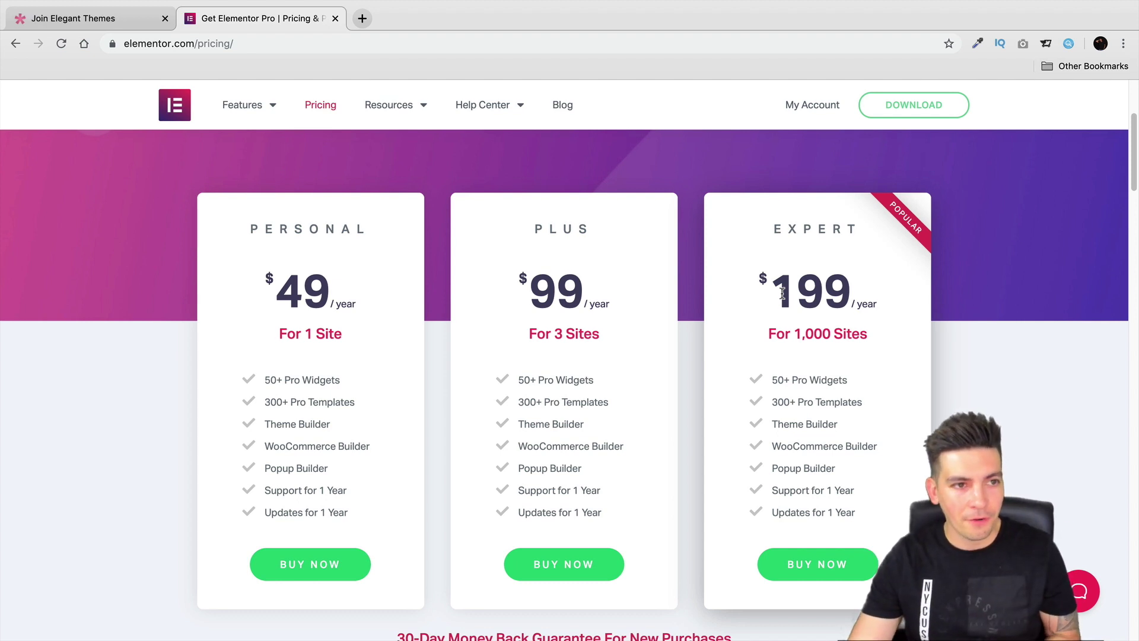
- Highlight the Lifetime Access plan name on the Elegant Themes page, clear it, and check the offer against Elementor's yearly plans
left_click(107, 20)
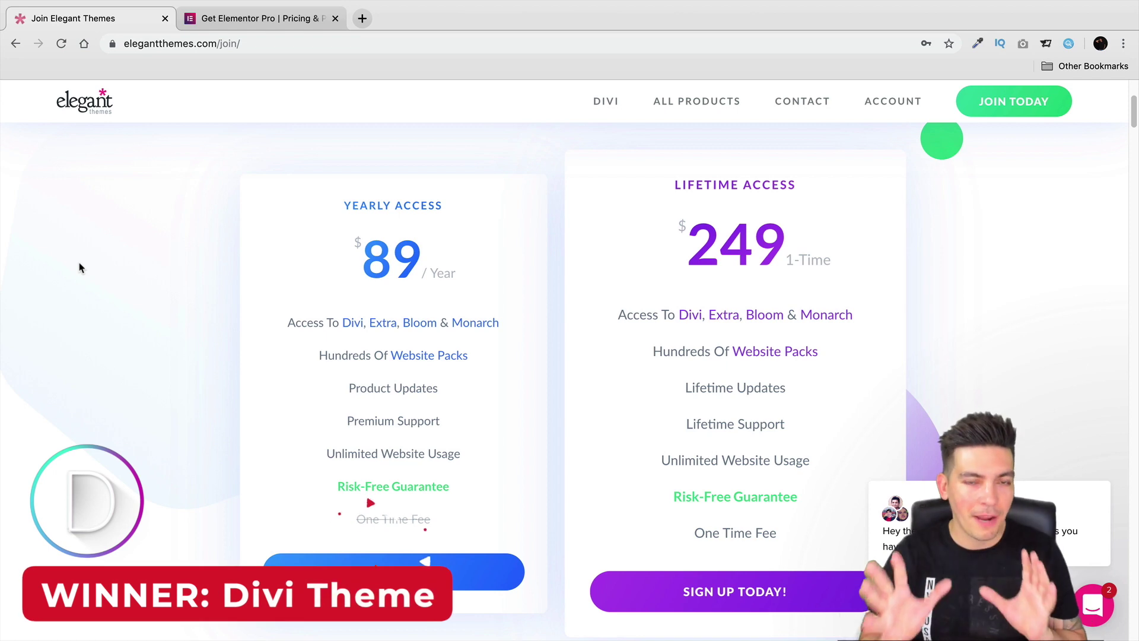
left_click_drag(675, 185, 785, 185)
left_click(430, 117)
left_click(270, 21)
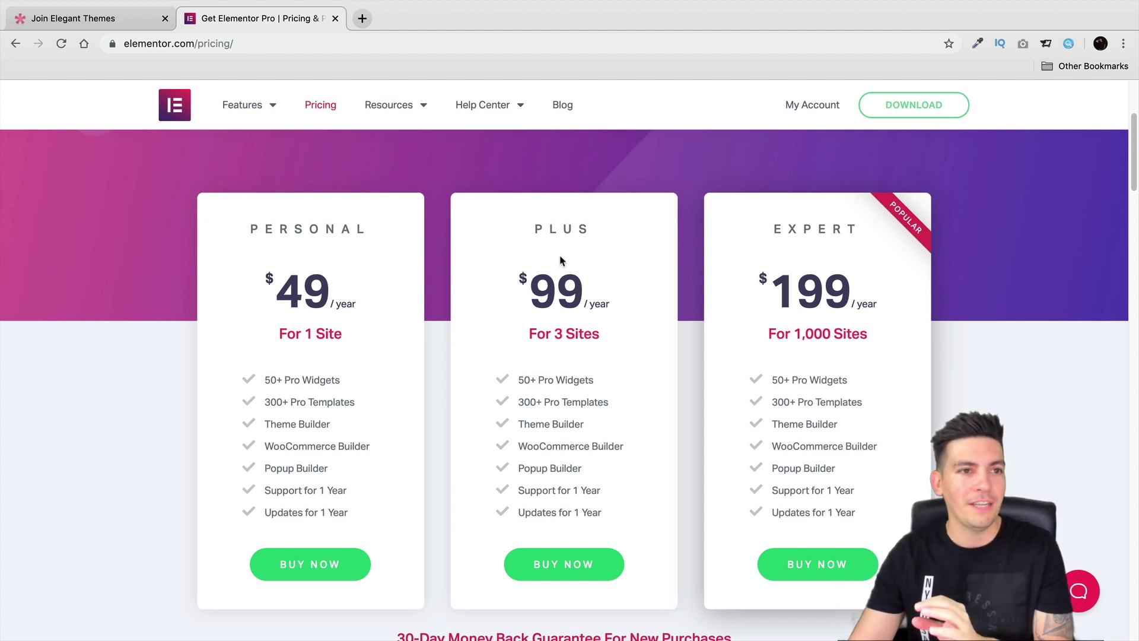
left_click(136, 21)
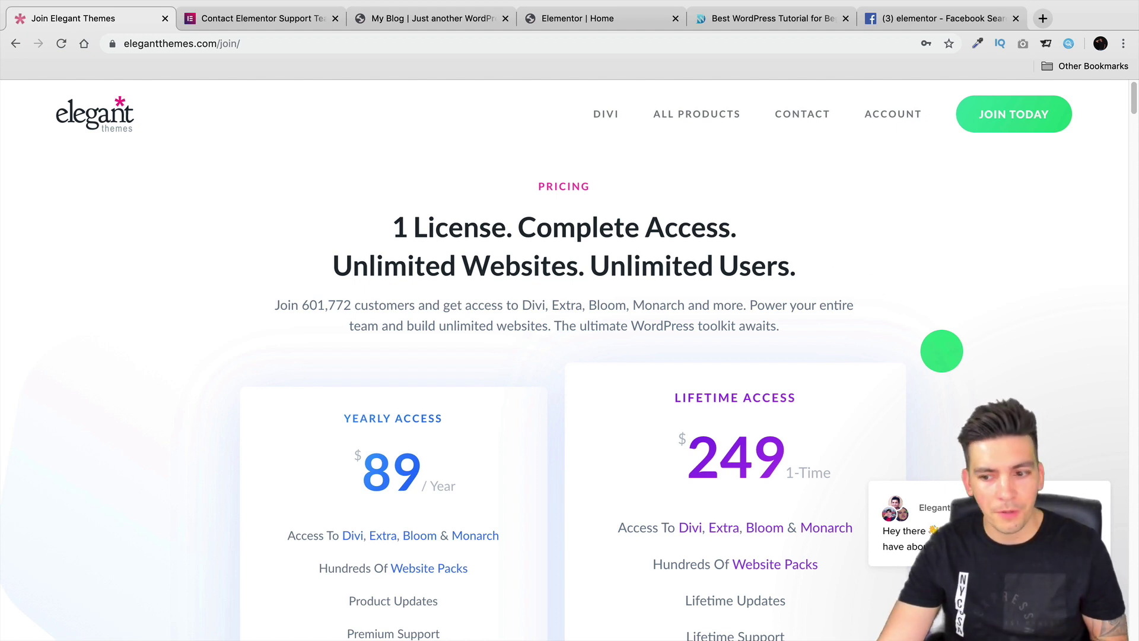
- Open the support chat on the Elegant Themes pricing page and view Elementor's support page for comparison
left_click(941, 351)
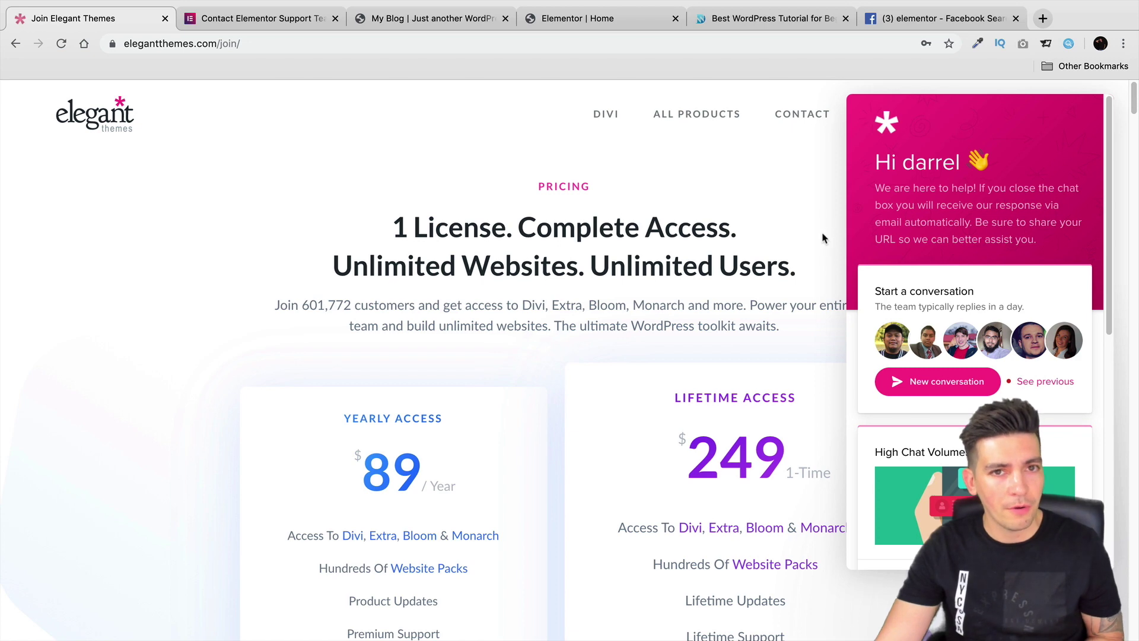
left_click(264, 25)
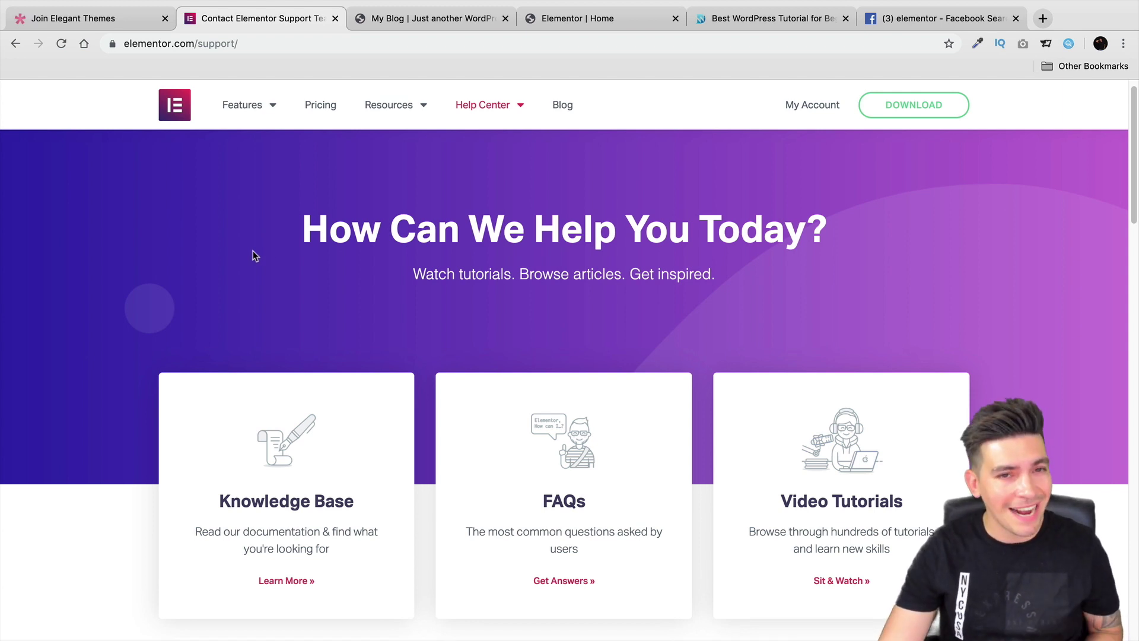
left_click(122, 20)
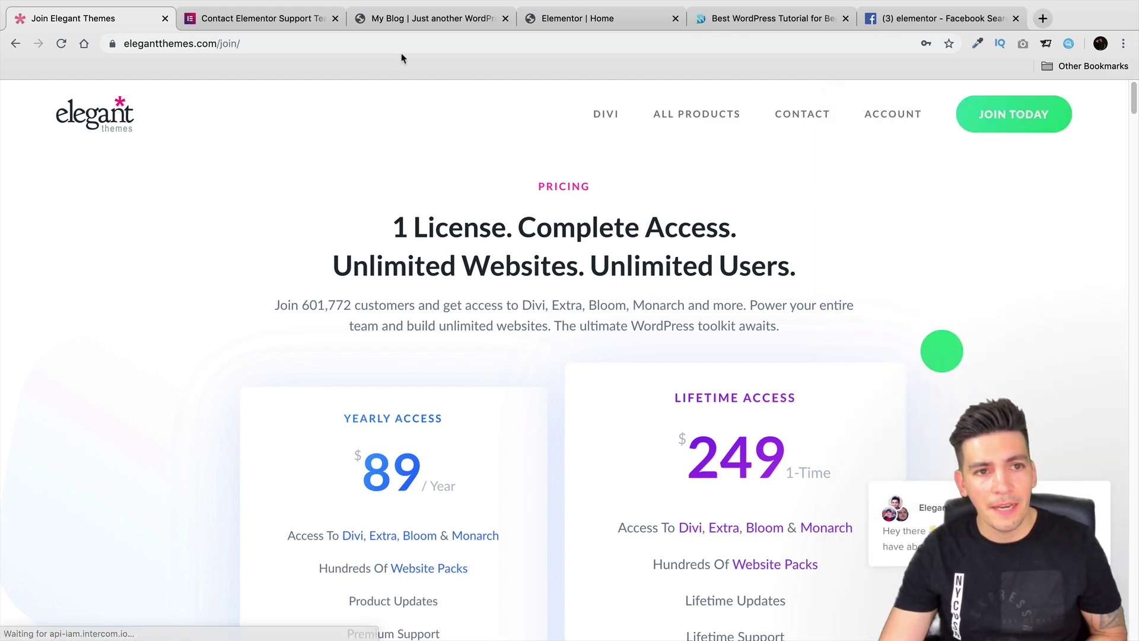
- Alternate between the Elementor support page and the Elegant Themes page to compare customer support, finishing on the Divi calligraphy page
left_click(255, 18)
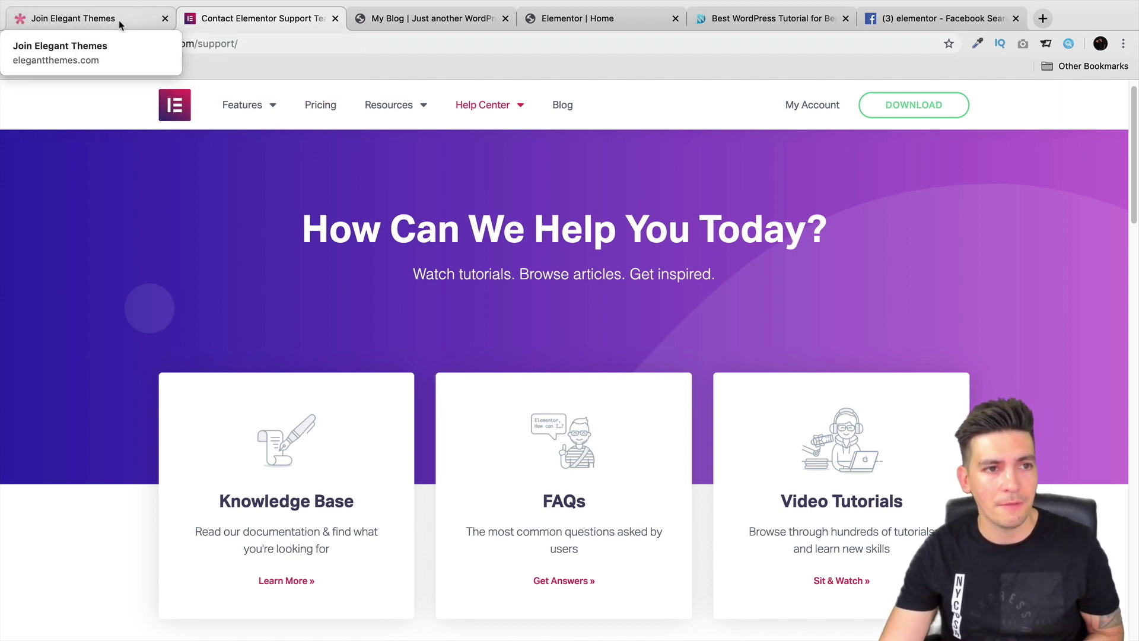
left_click(148, 18)
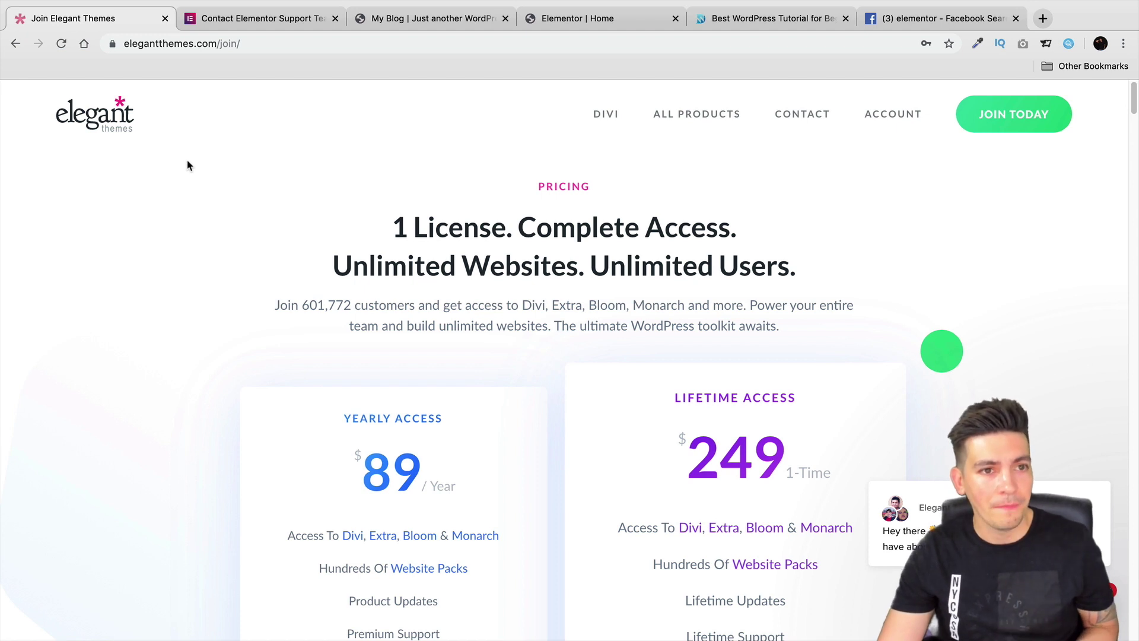
left_click(234, 29)
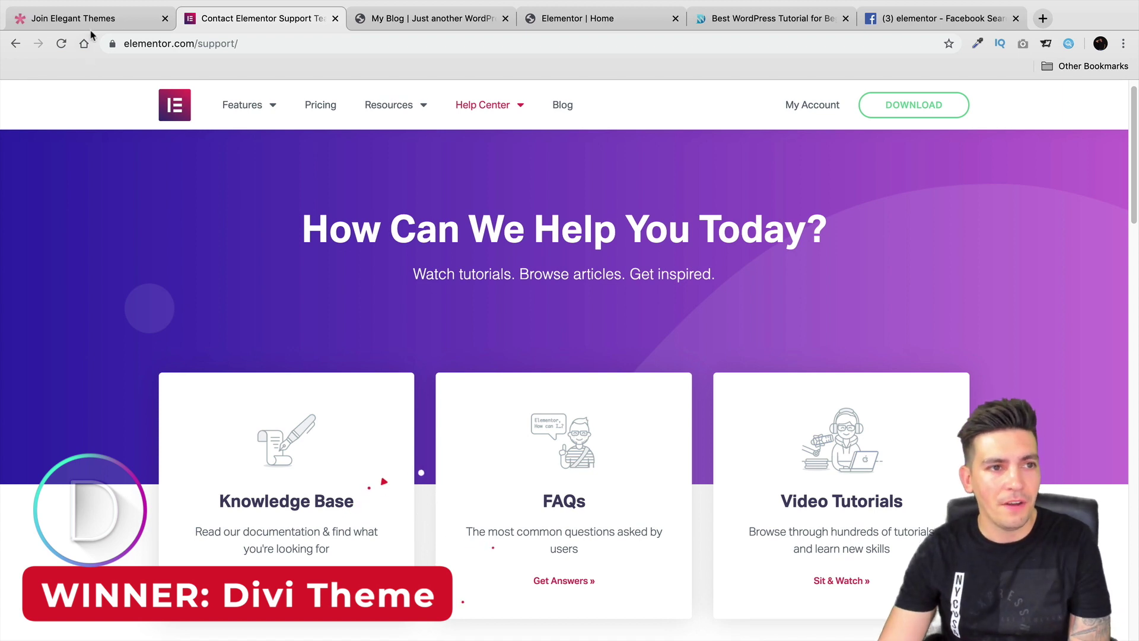
key("ctrl+shift+Tab")
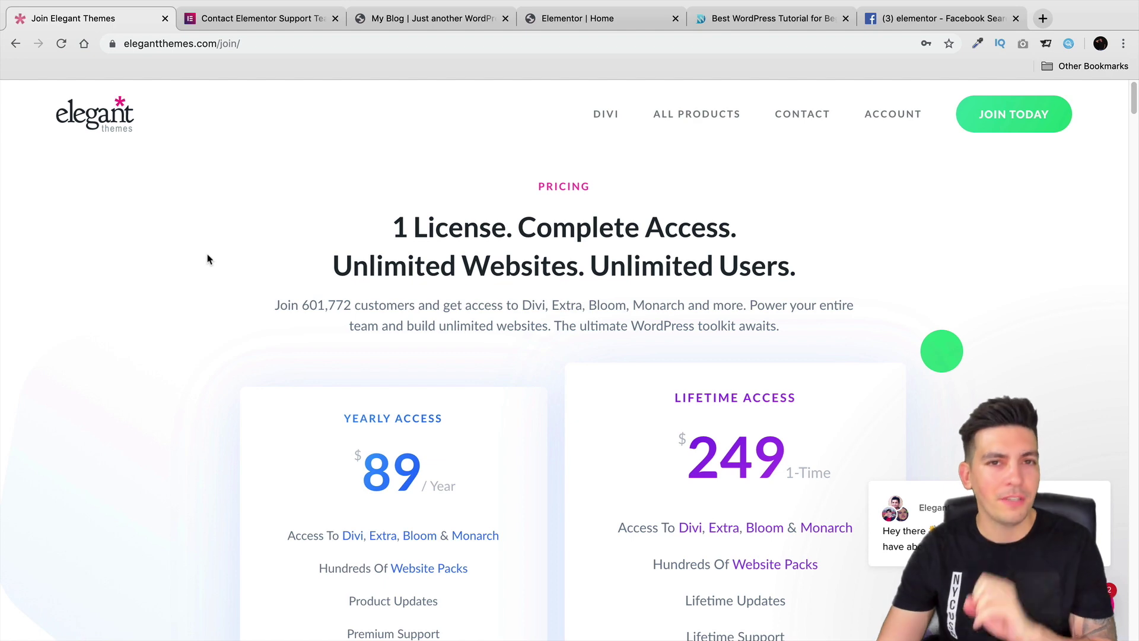
left_click(380, 18)
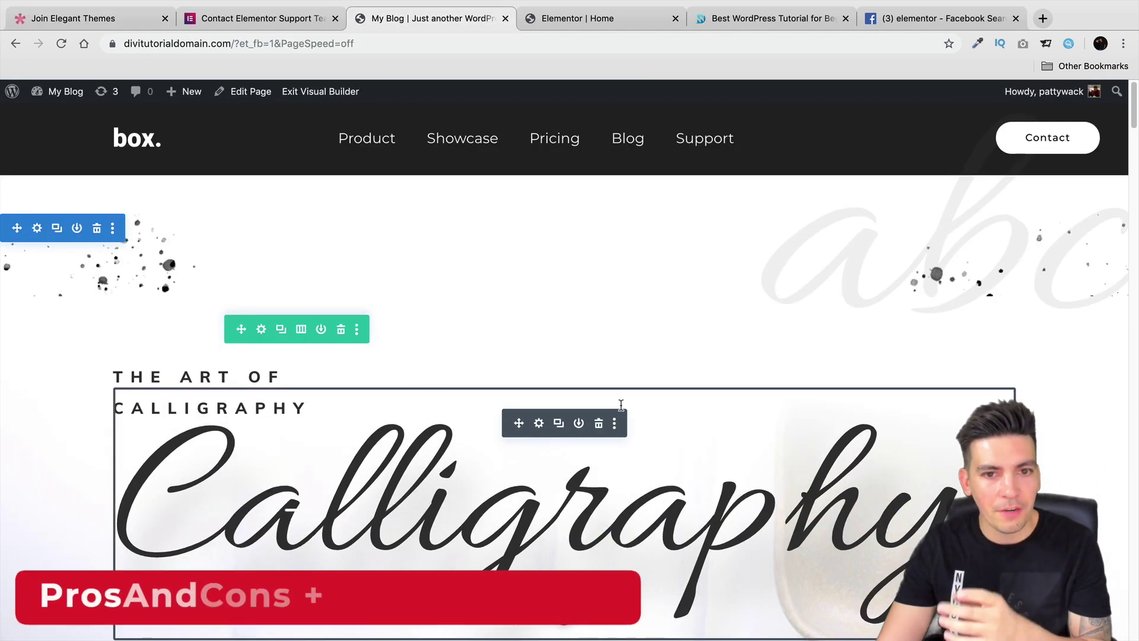
- Look over the Divi calligraphy page in the visual builder, from the header to the empty row below the hero, and return to the header
scroll(621, 405, "down", 5)
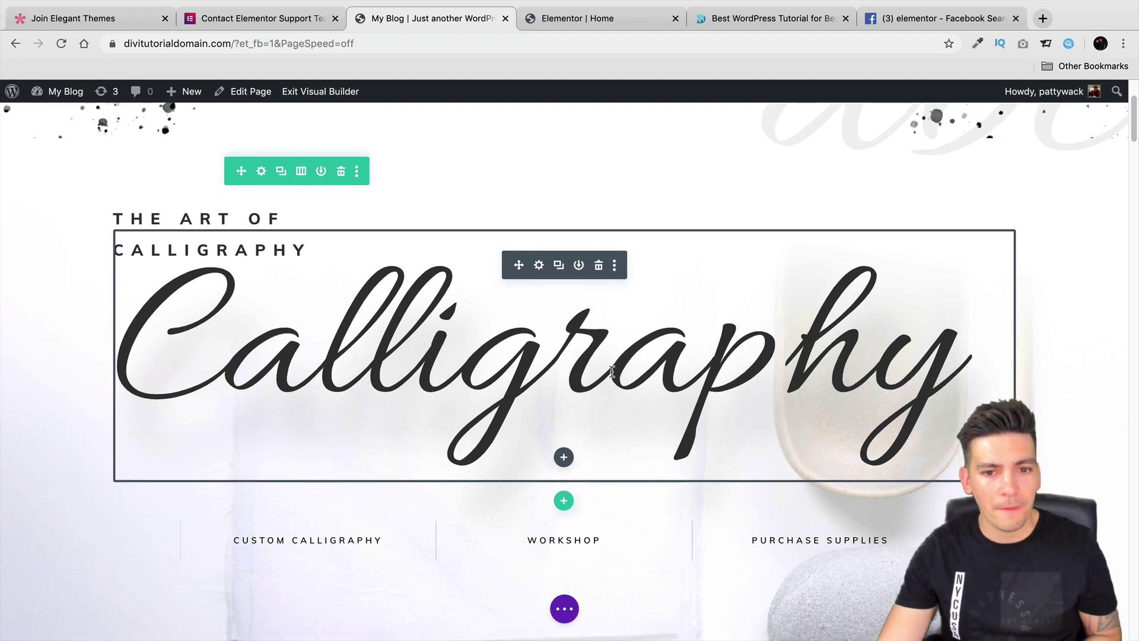
scroll(615, 379, "down", 5)
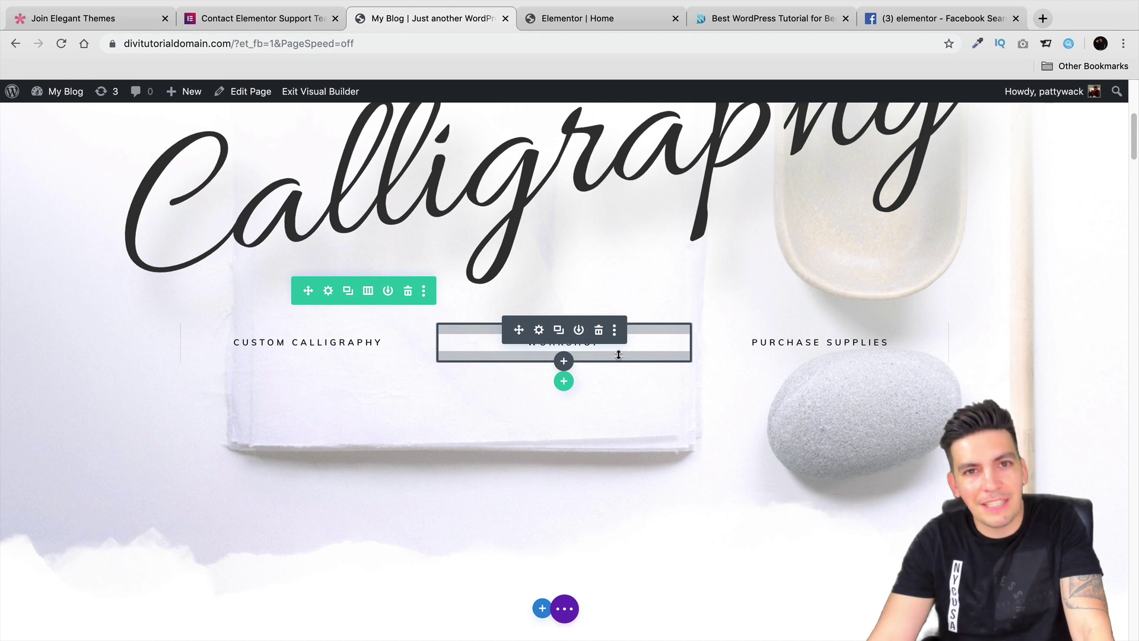
scroll(618, 355, "down", 5)
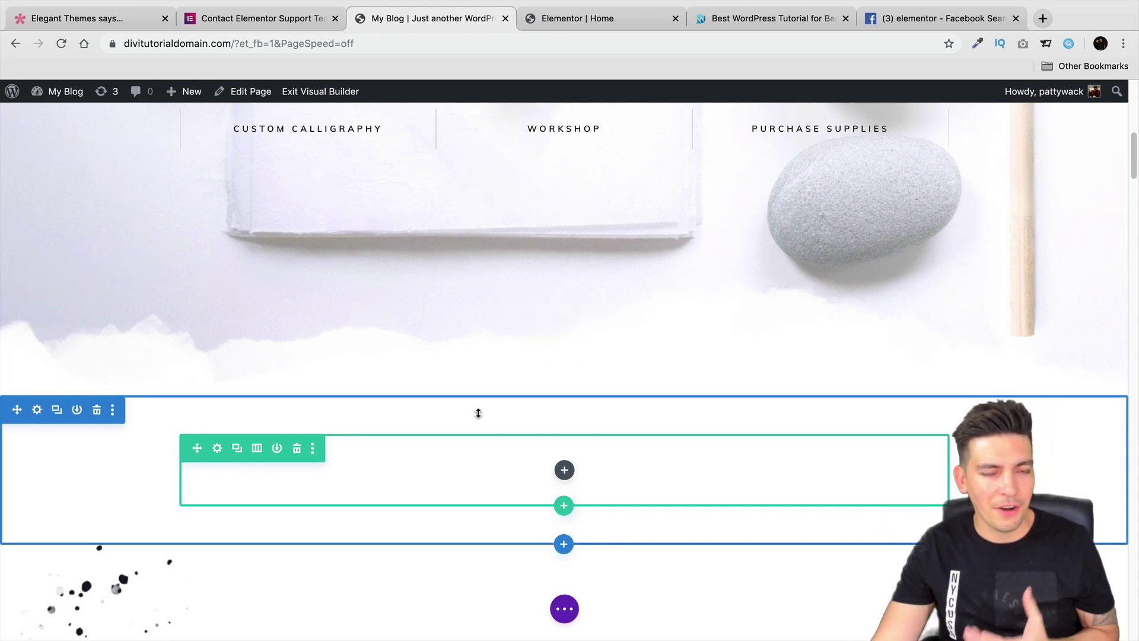
scroll(478, 412, "down", 2)
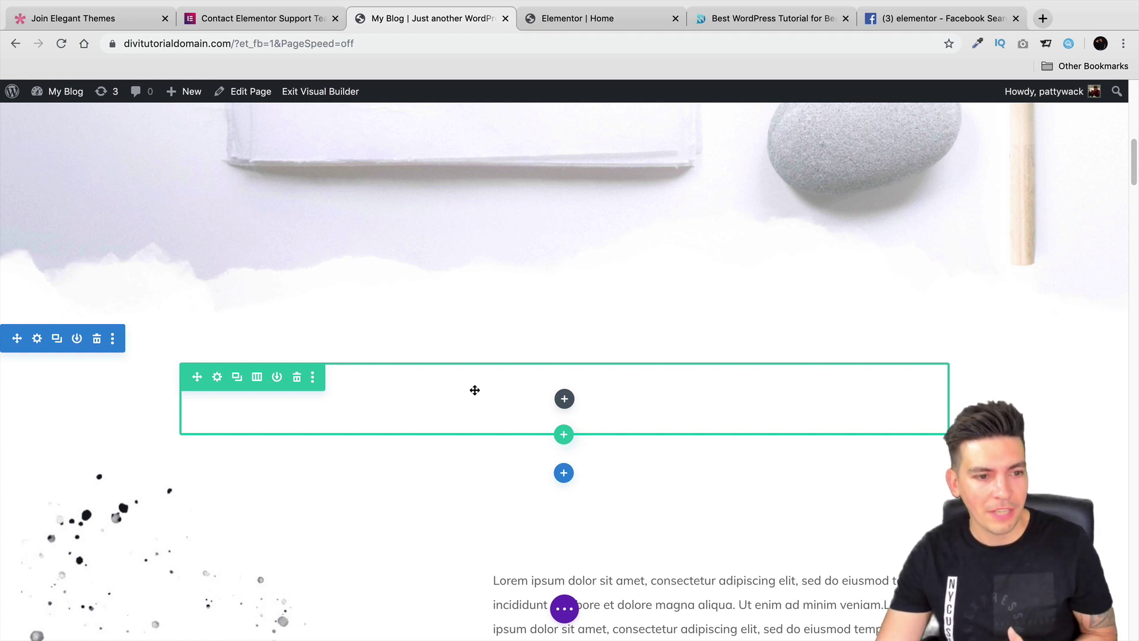
scroll(475, 389, "up", 8)
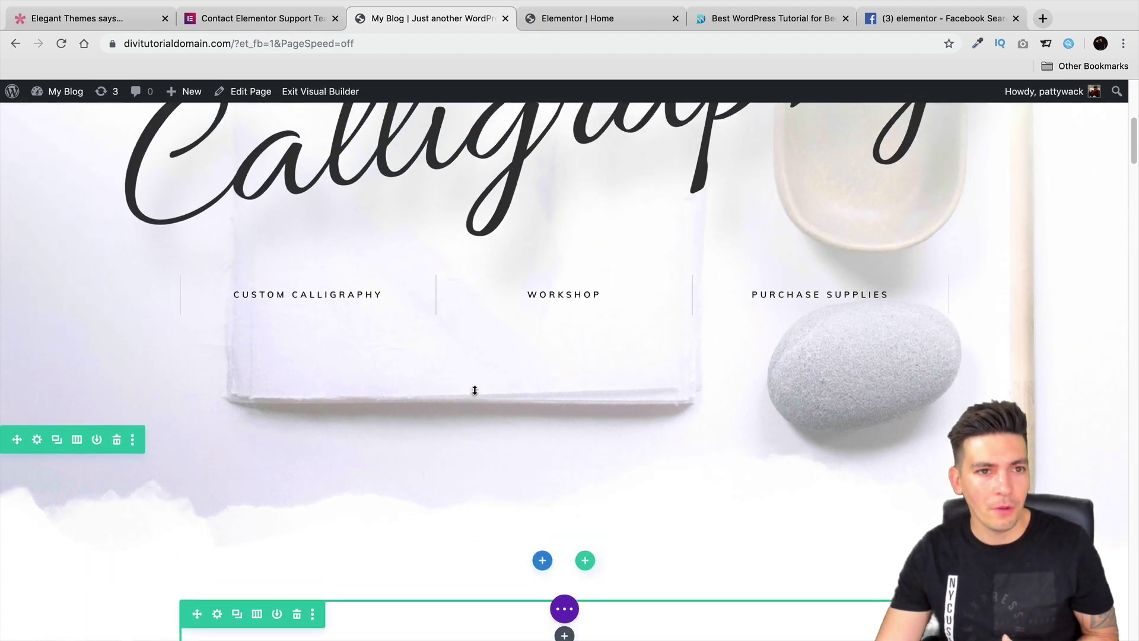
scroll(473, 399, "up", 5)
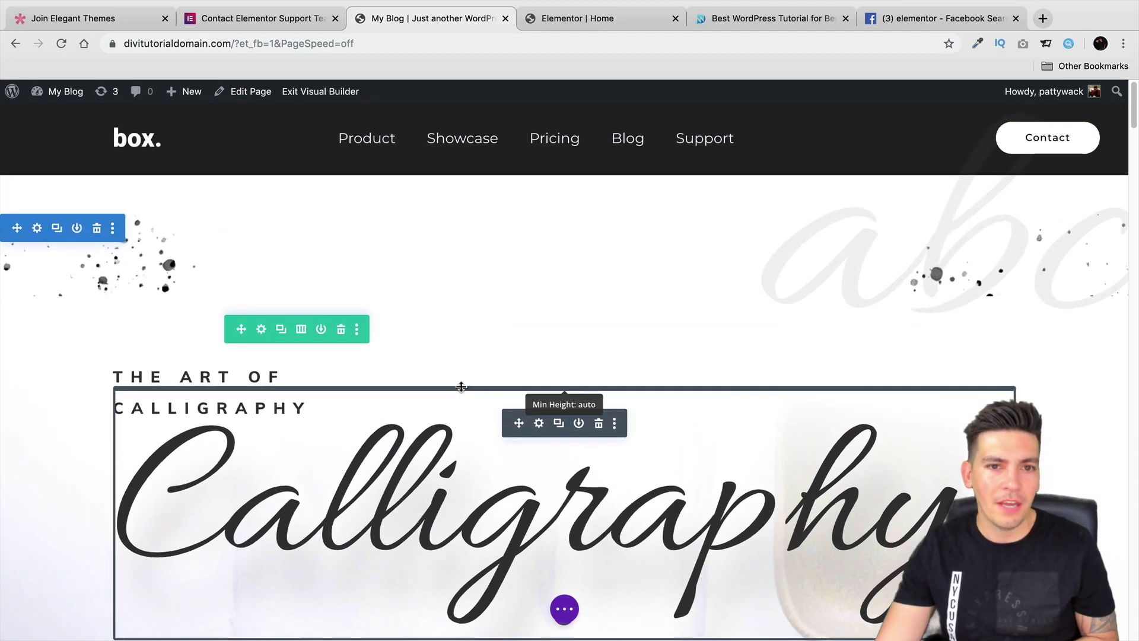
left_click_drag(463, 382, 464, 383)
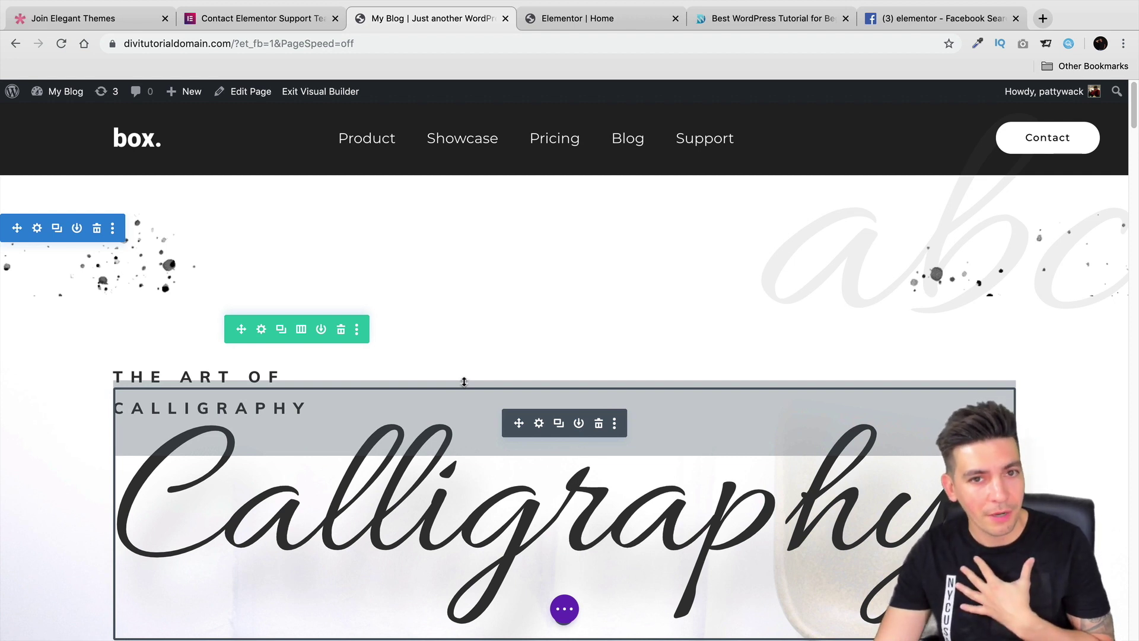
- On the Elementor home page, set the hero section's outer column padding to 10 px on all sides
left_click(578, 19)
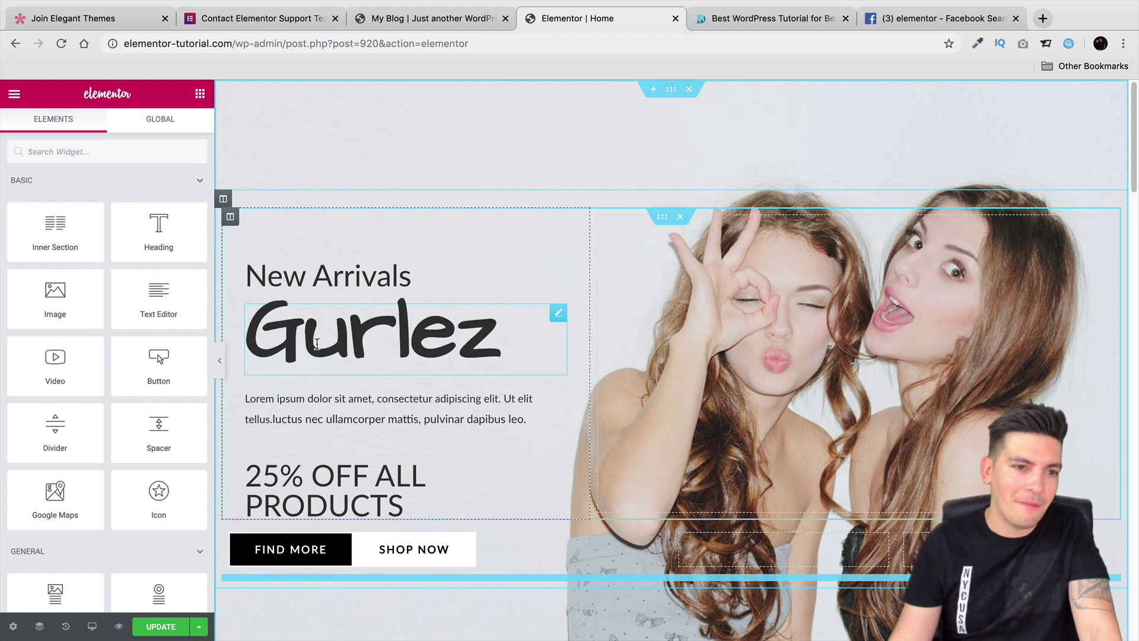
left_click(230, 216)
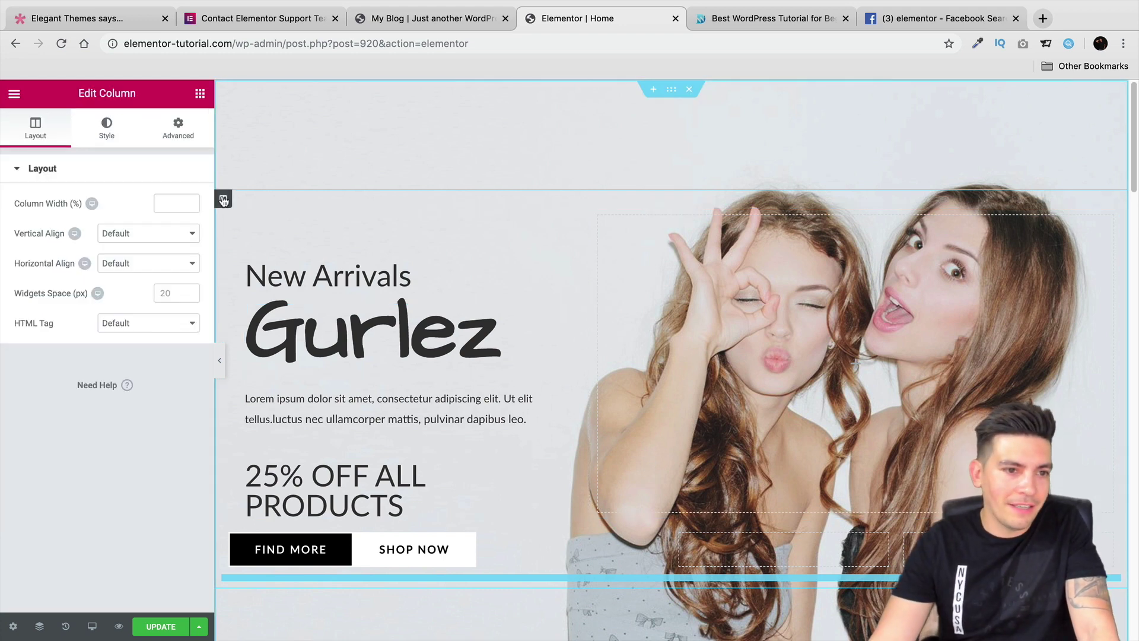
left_click(189, 128)
left_click(42, 283)
type("6")
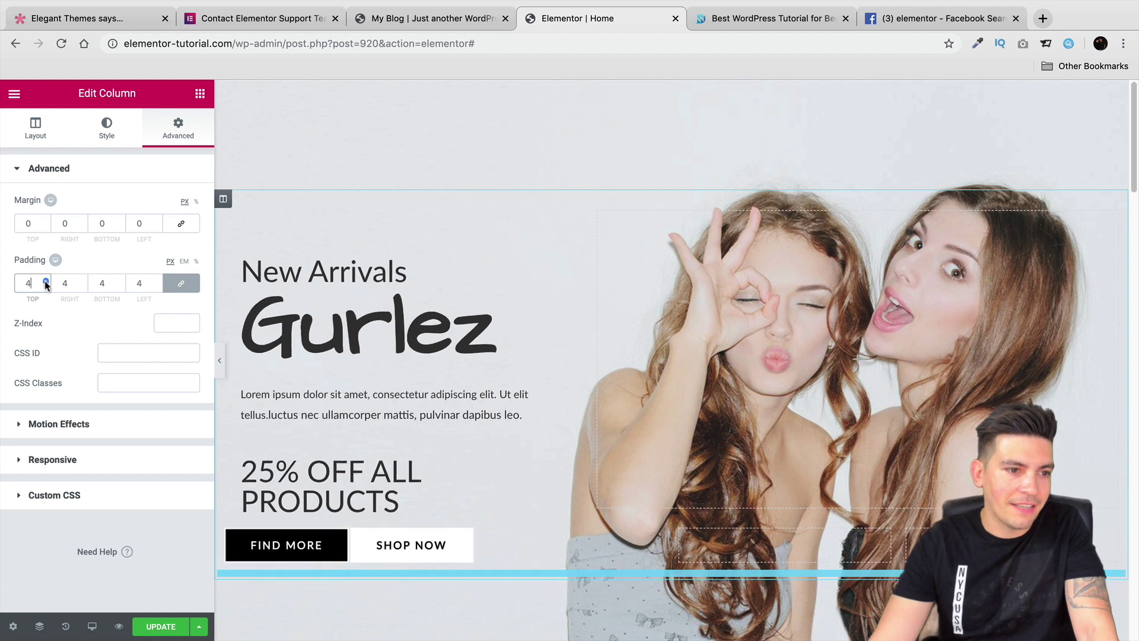
key("Up")
key("Up")
key("Up")
key("Up")
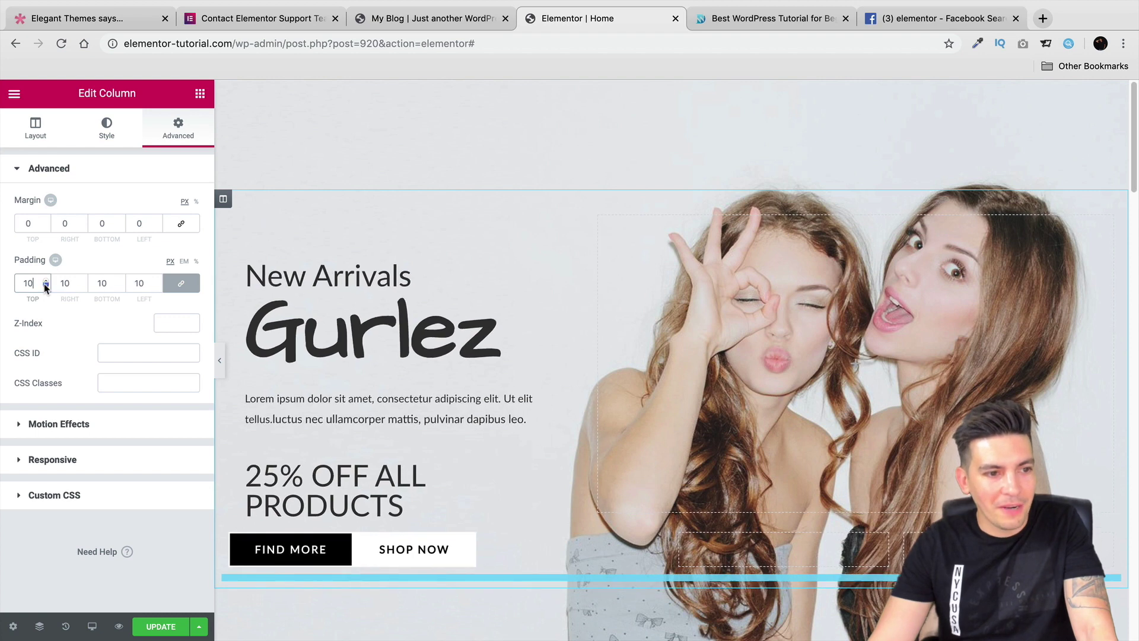
- Reduce the hero column's padding to 6 px on all sides and view the promo cards below
left_click(45, 286)
left_click(45, 285)
left_click(45, 285)
left_click(45, 285)
scroll(440, 406, "down", 7)
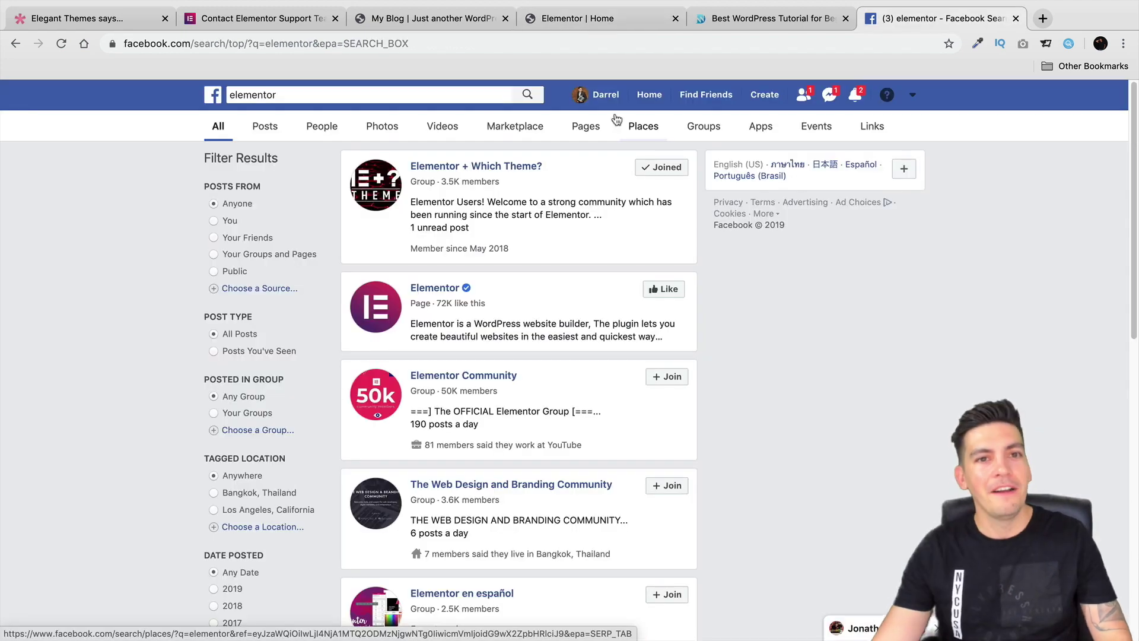
- Compare the Divi calligraphy page and Elementor home page, then the Elegant Themes pricing and Elementor support pages
left_click(449, 24)
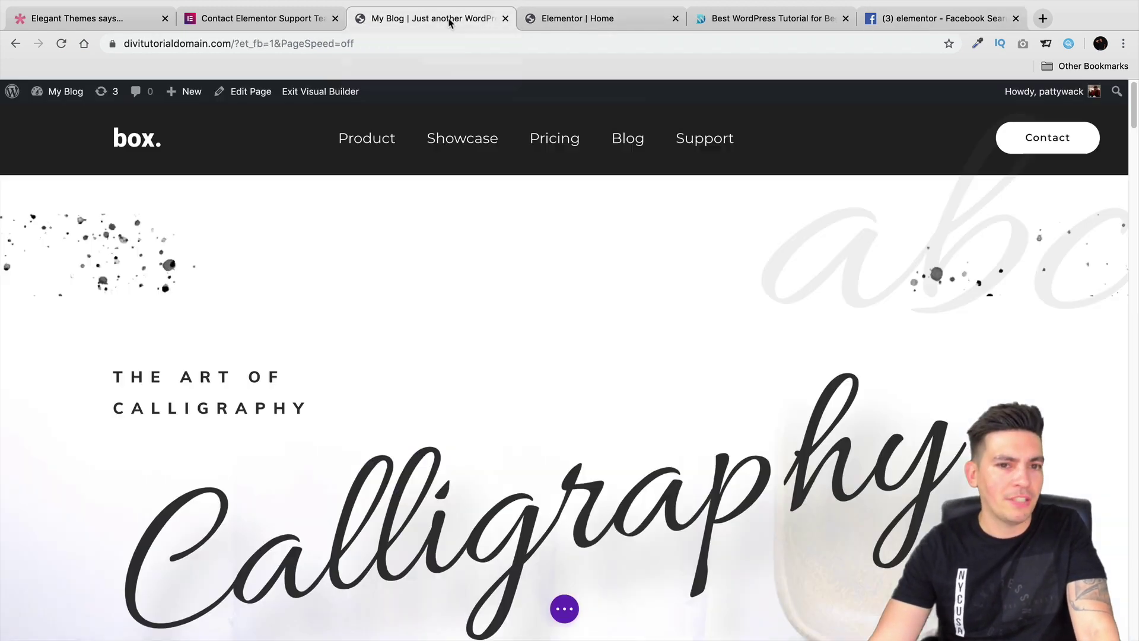
left_click(549, 27)
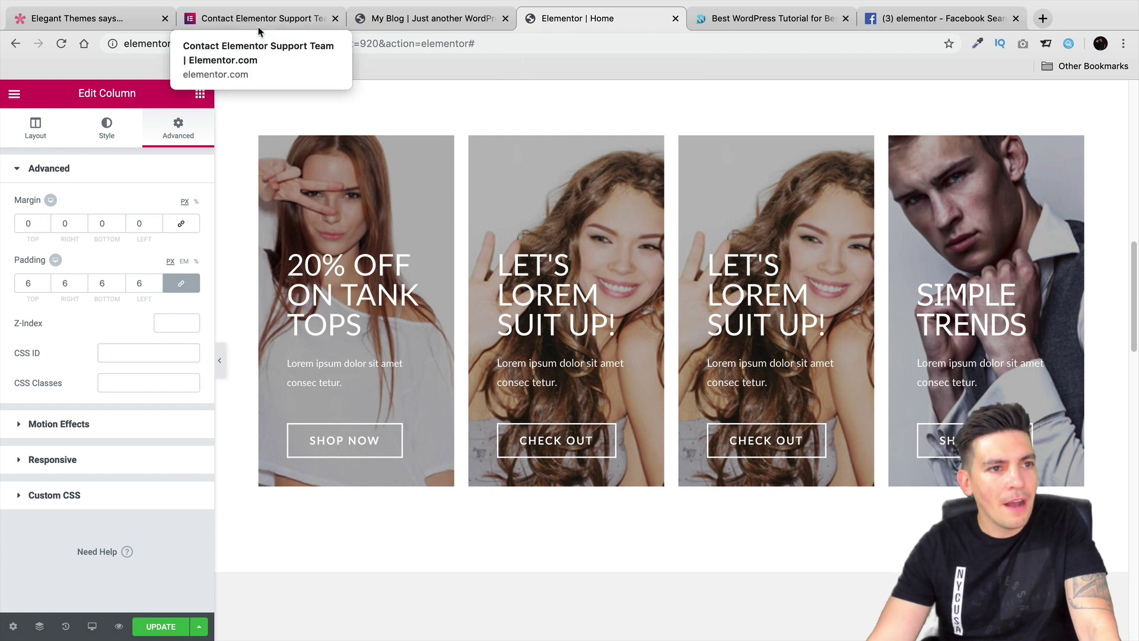
left_click(112, 24)
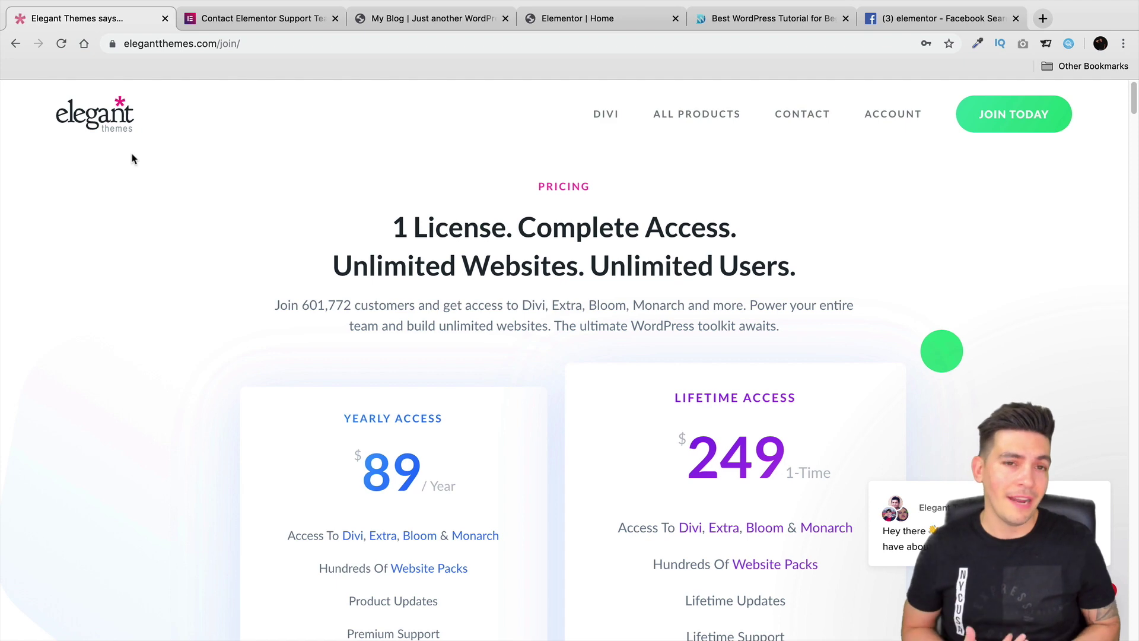
left_click(415, 18)
left_click(295, 20)
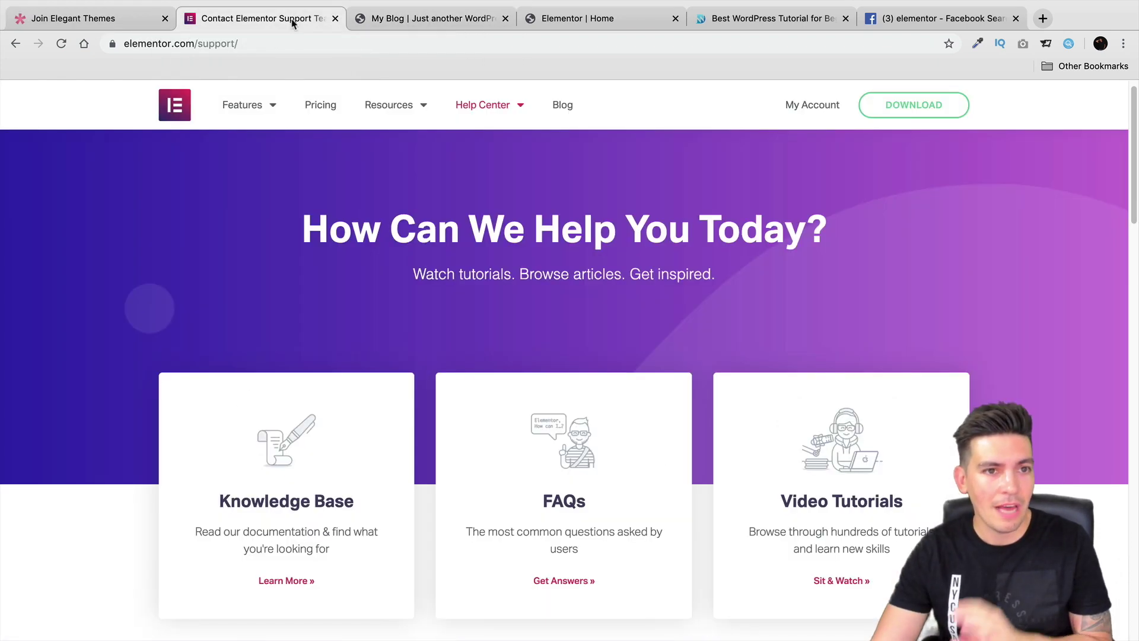
- On the Elementor home page, set the second promo card column's padding to 49 px on all sides
left_click(554, 23)
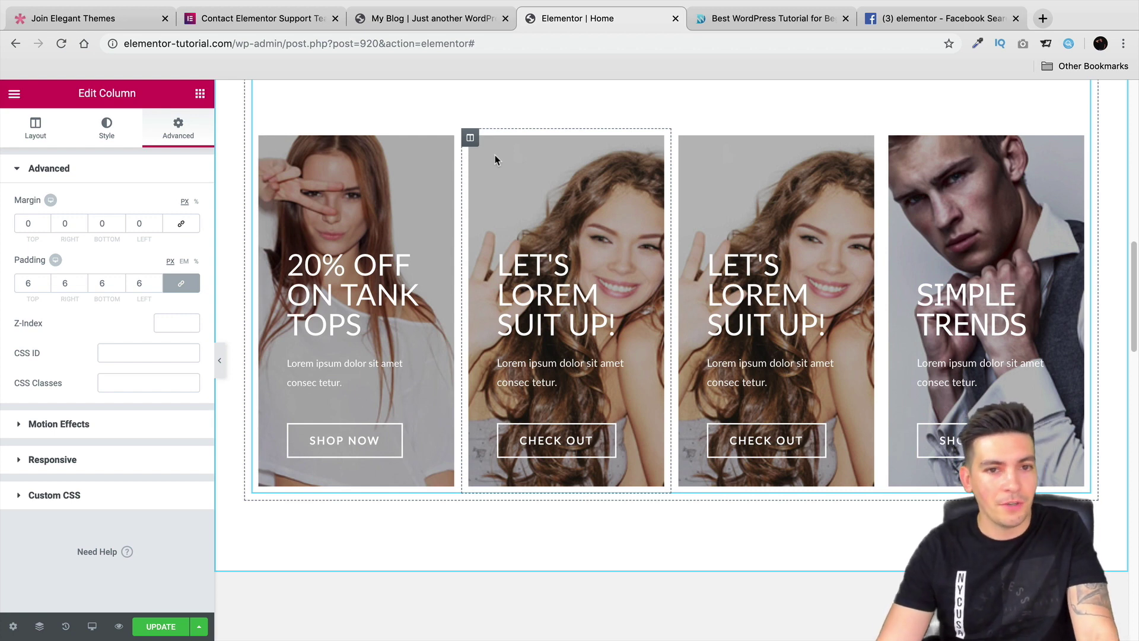
scroll(475, 208, "up", 5)
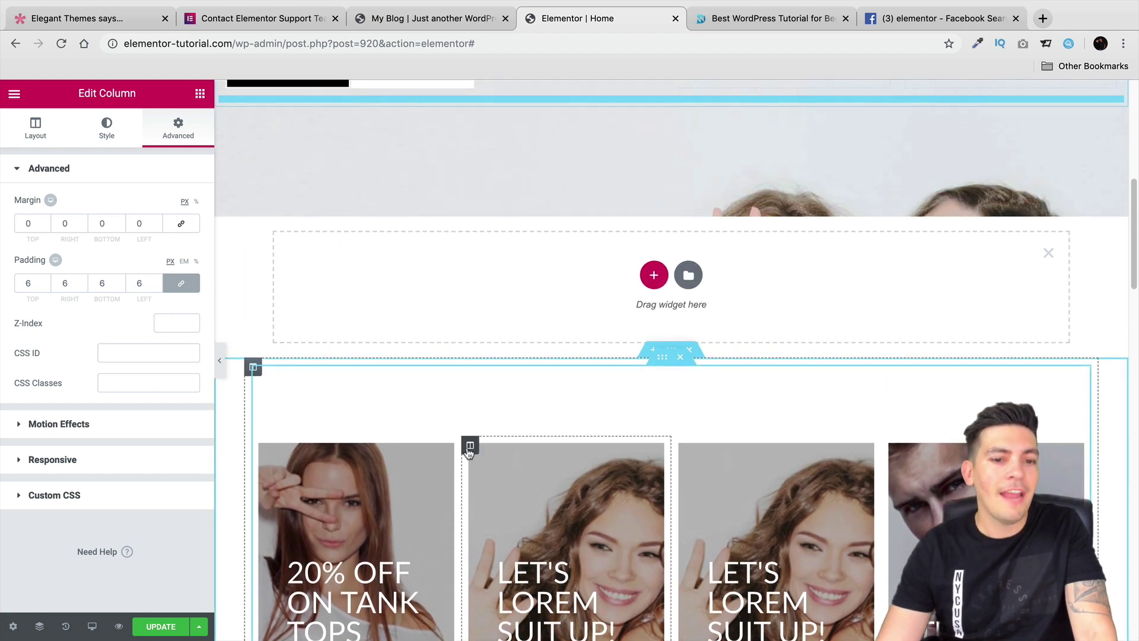
left_click(469, 448)
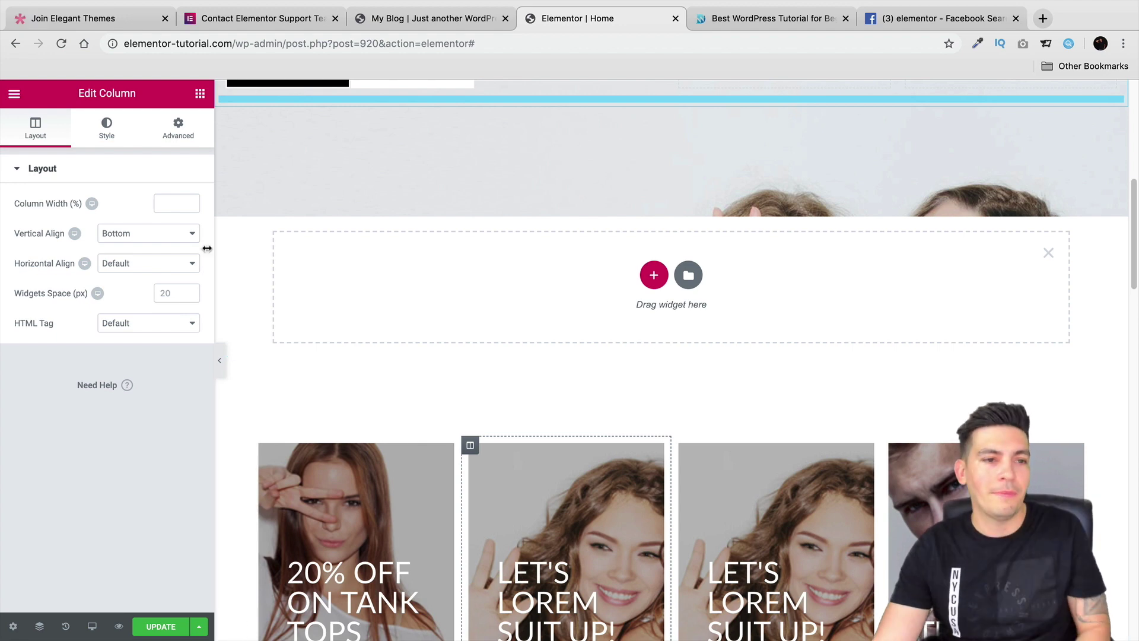
left_click(178, 129)
left_click(46, 280)
left_click(46, 281)
left_click(45, 281)
left_click(46, 280)
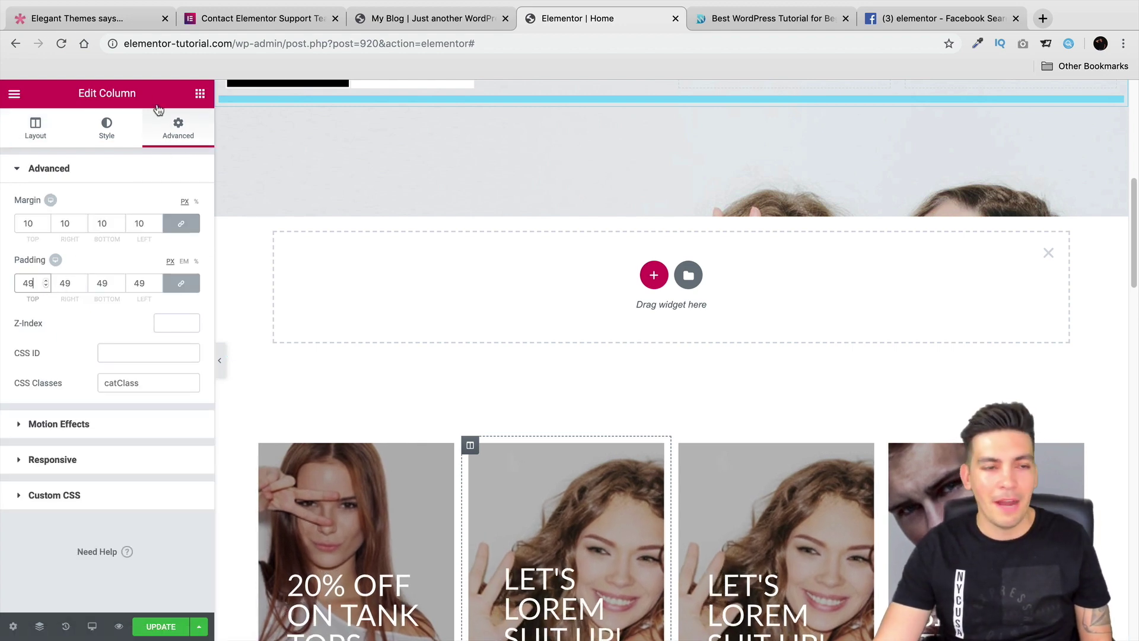
- Check the Elegant Themes pricing page against the Elementor support page, finishing on the pricing page
left_click(104, 23)
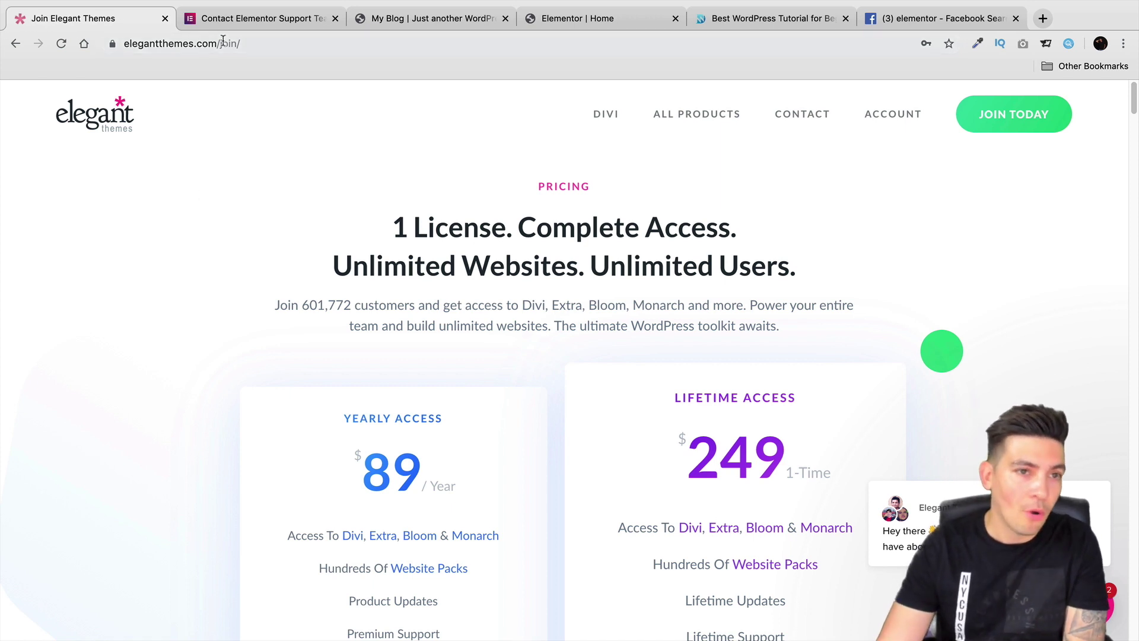
left_click(236, 21)
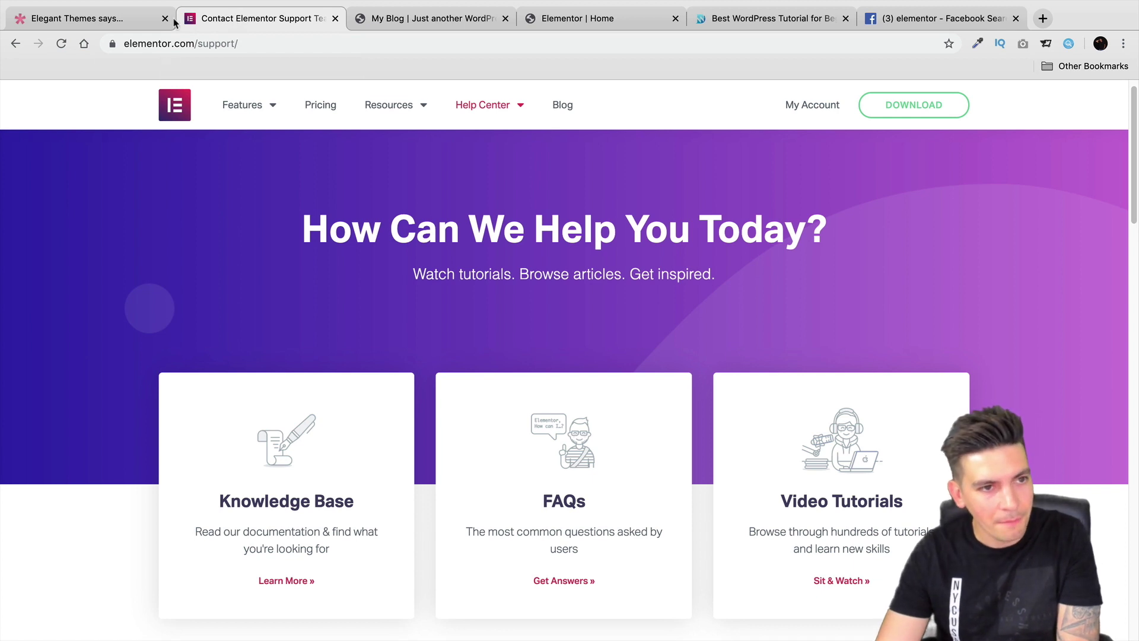
left_click(134, 22)
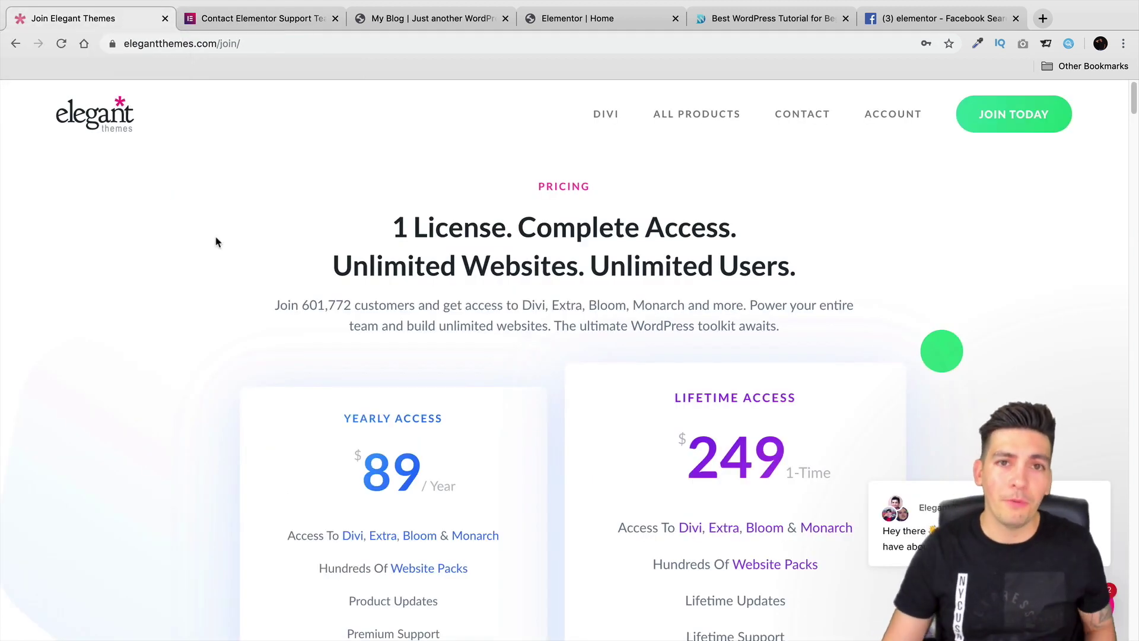